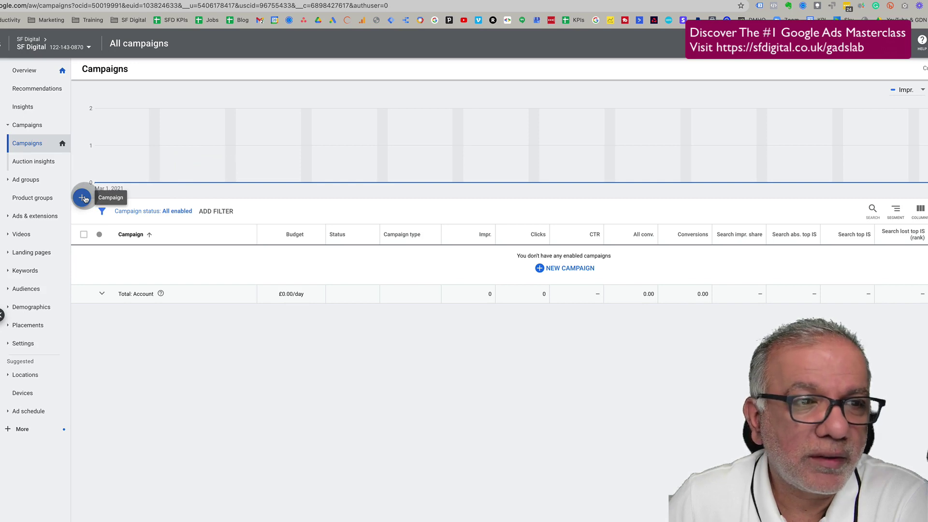
Create a new campaign without a goal's guidance and choose Search as the campaign type.
left_click(82, 198)
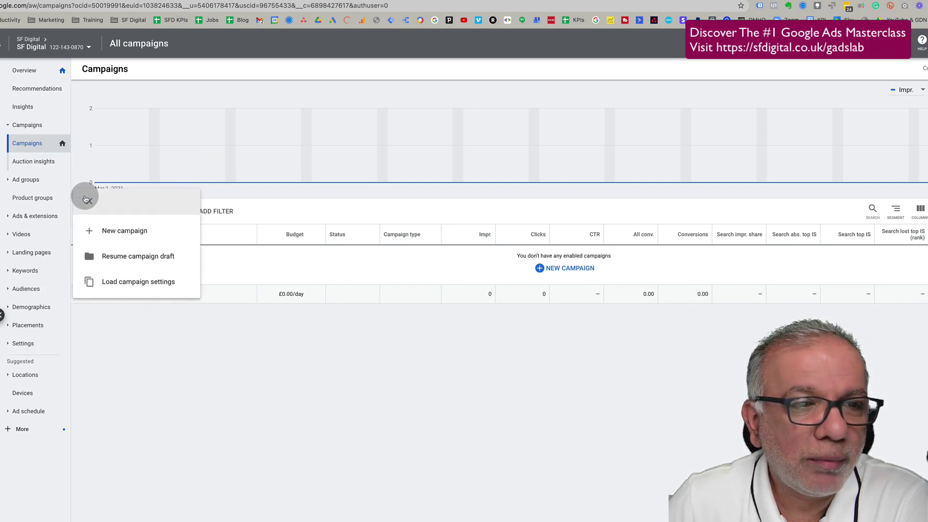
left_click(109, 231)
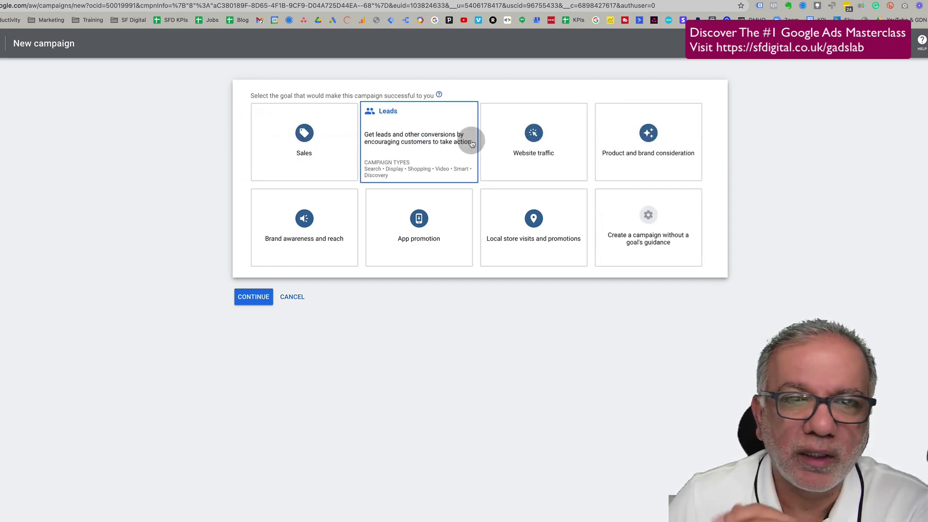
left_click(645, 222)
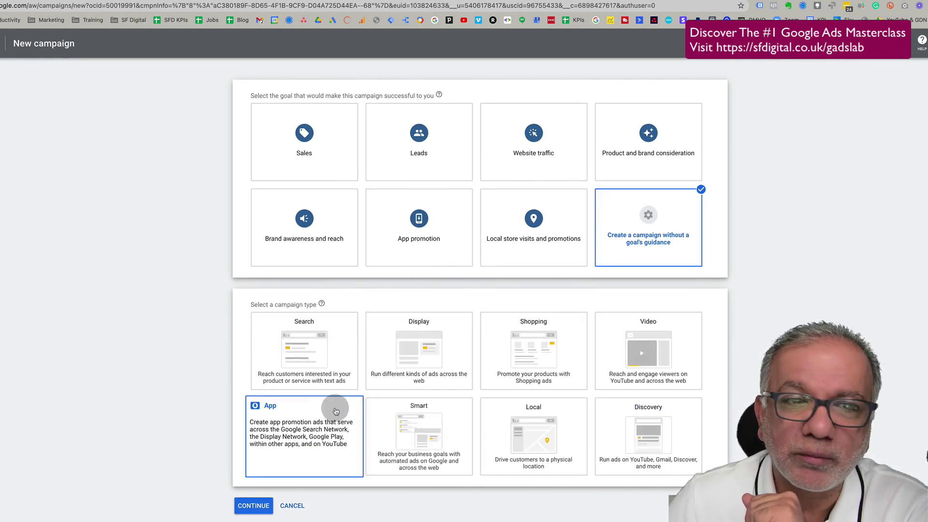
left_click(327, 350)
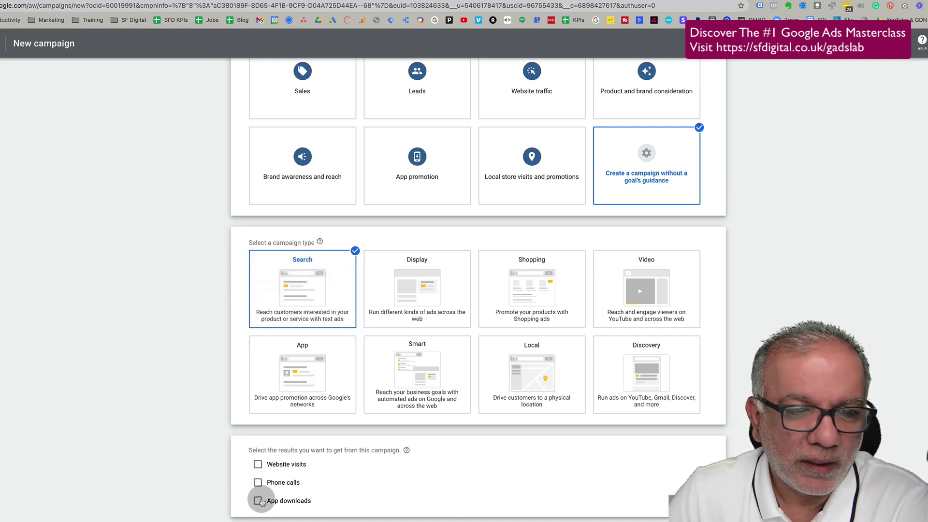
left_click(257, 465)
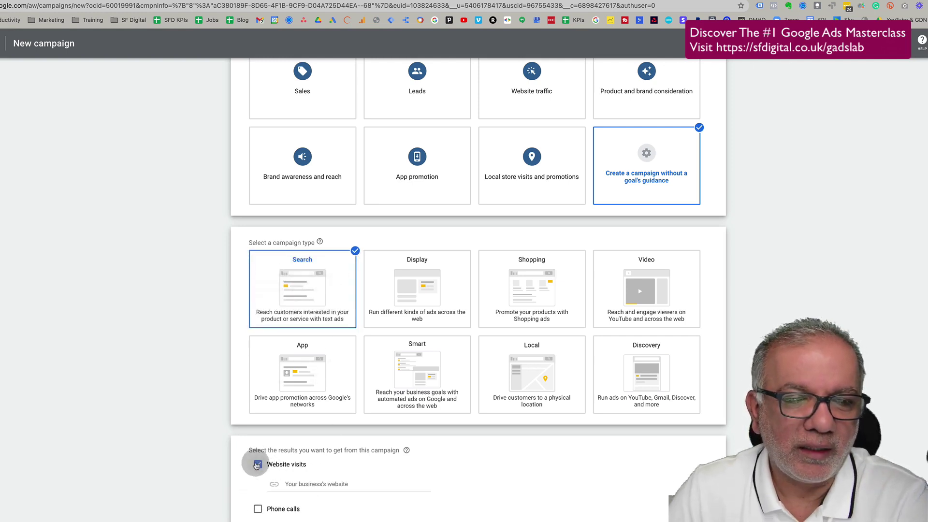
left_click(334, 483)
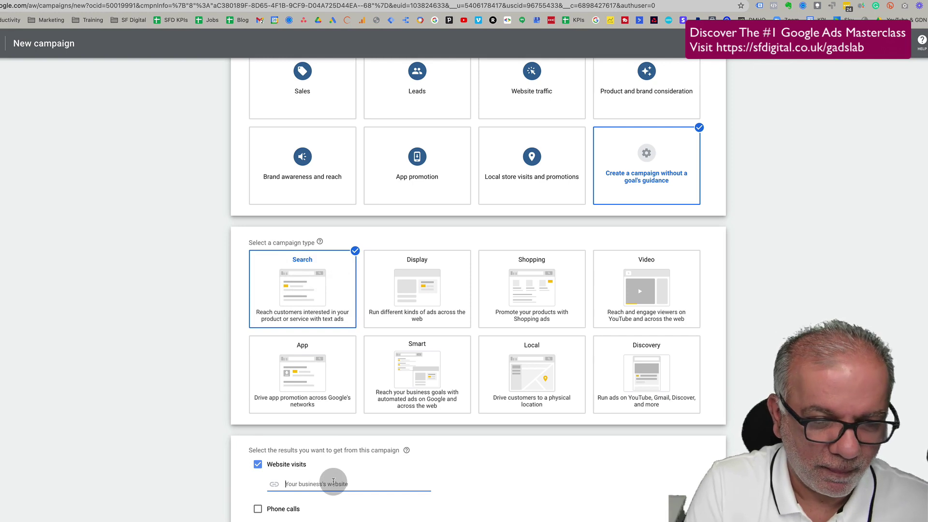
type("www.sfdigital.")
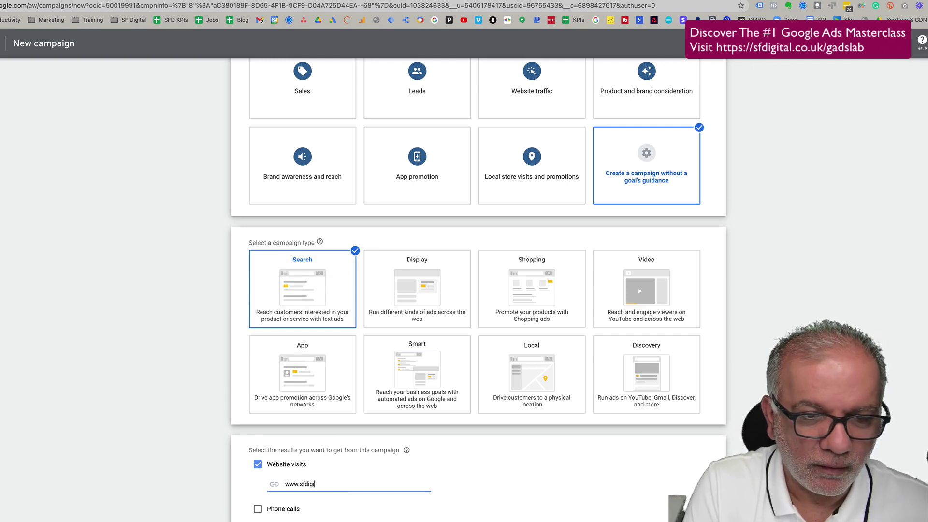
type("co.uk")
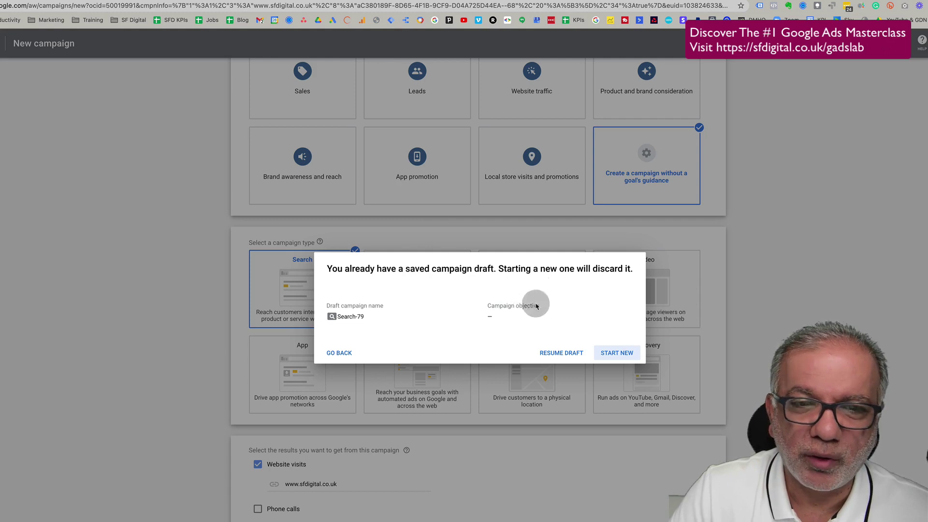
left_click(617, 354)
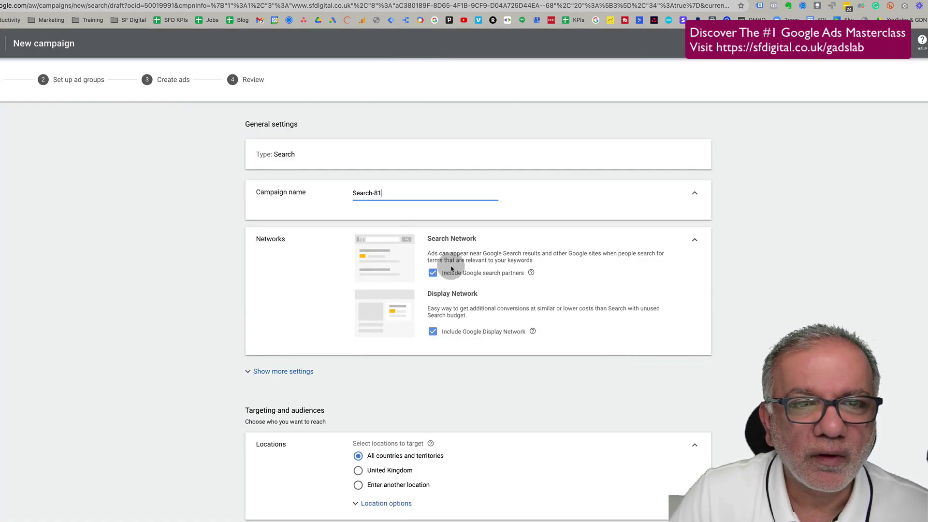
Exclude the Google Display Network and Google search partners from the campaign's networks.
left_click_drag(392, 193, 353, 193)
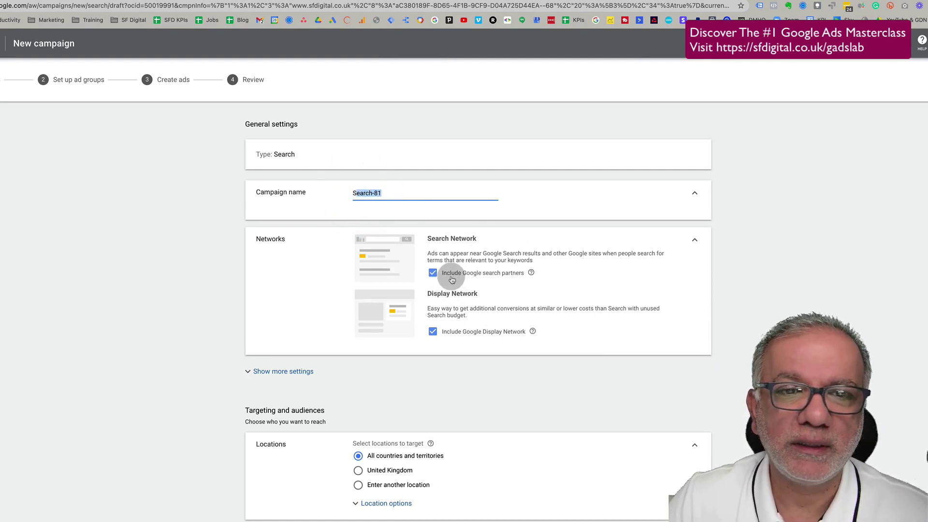
left_click(433, 333)
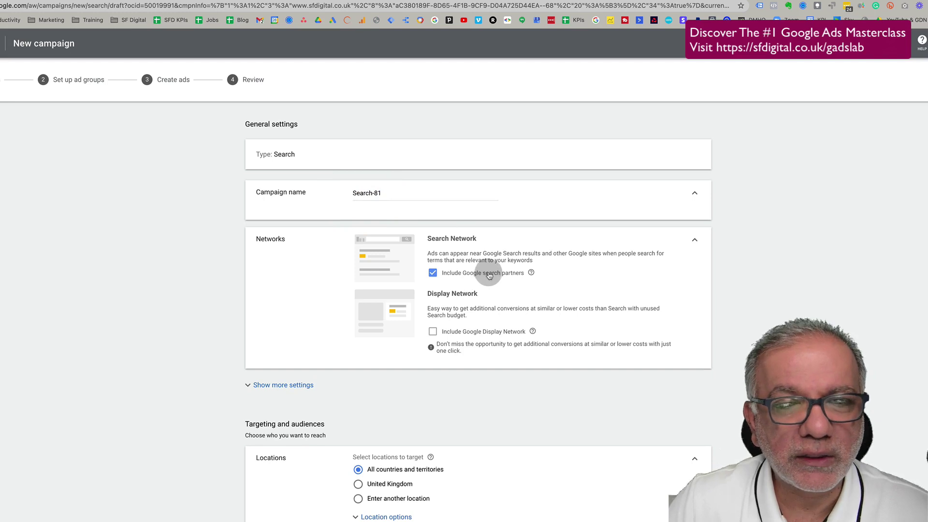
left_click(433, 273)
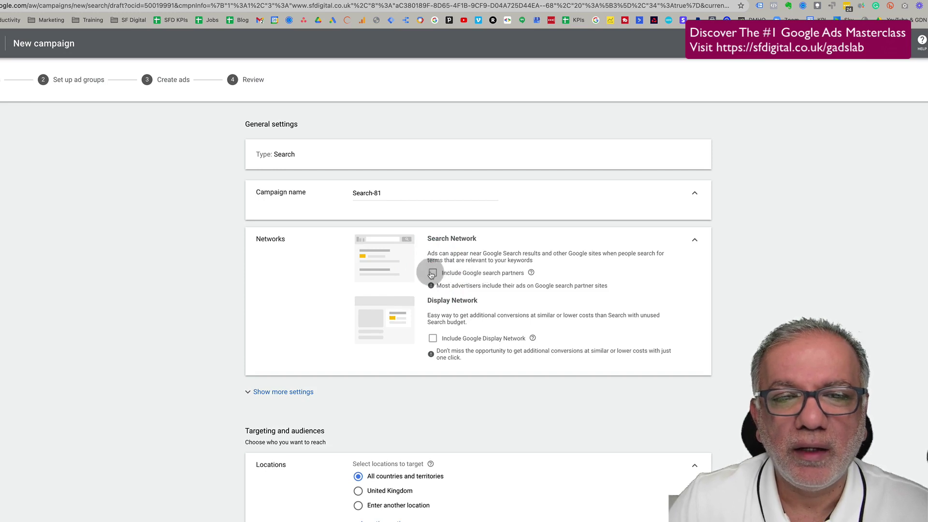
left_click(432, 274)
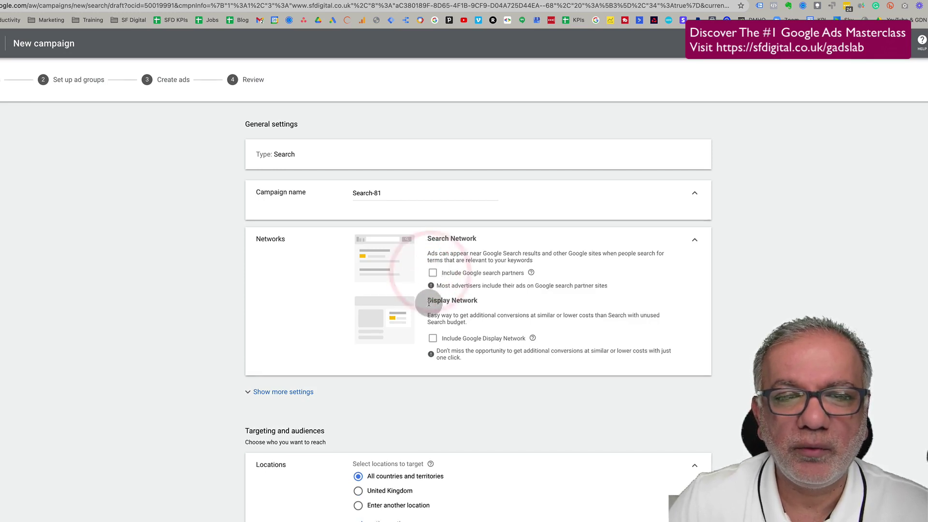
left_click_drag(429, 303, 463, 314)
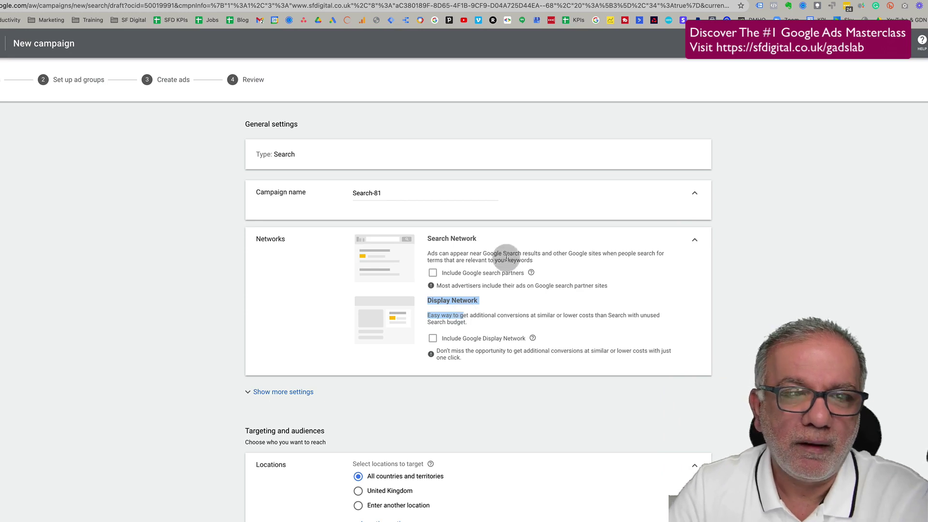
left_click(465, 322)
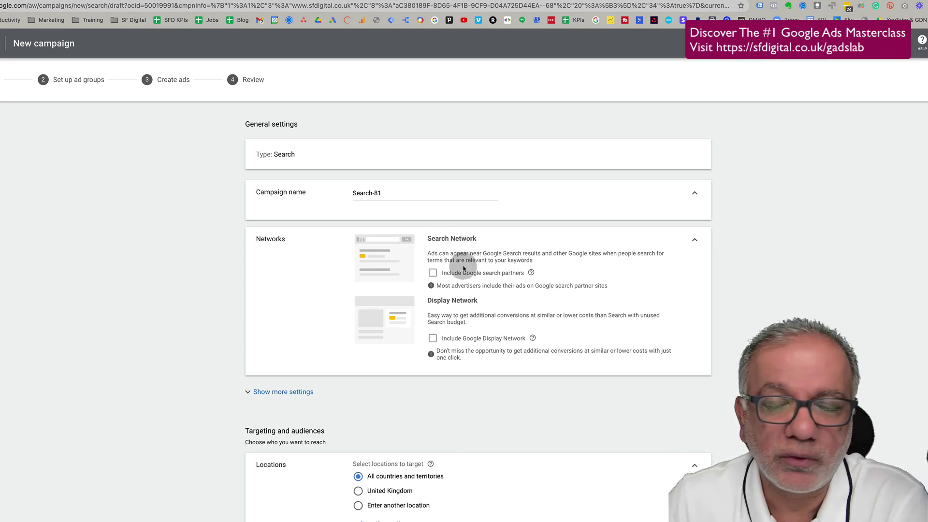
Set the ad schedule to run on all days from 09:00 to 17:00.
scroll(463, 270, "down", 3)
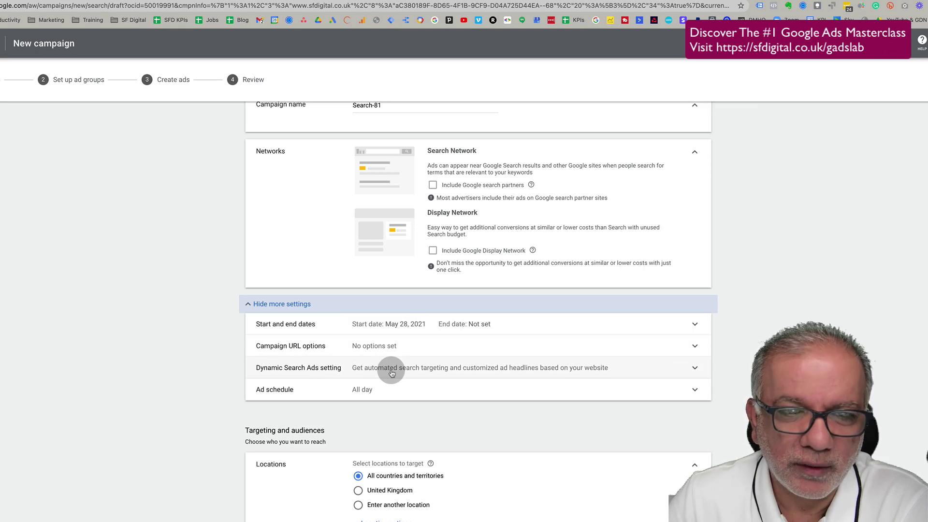
left_click(386, 395)
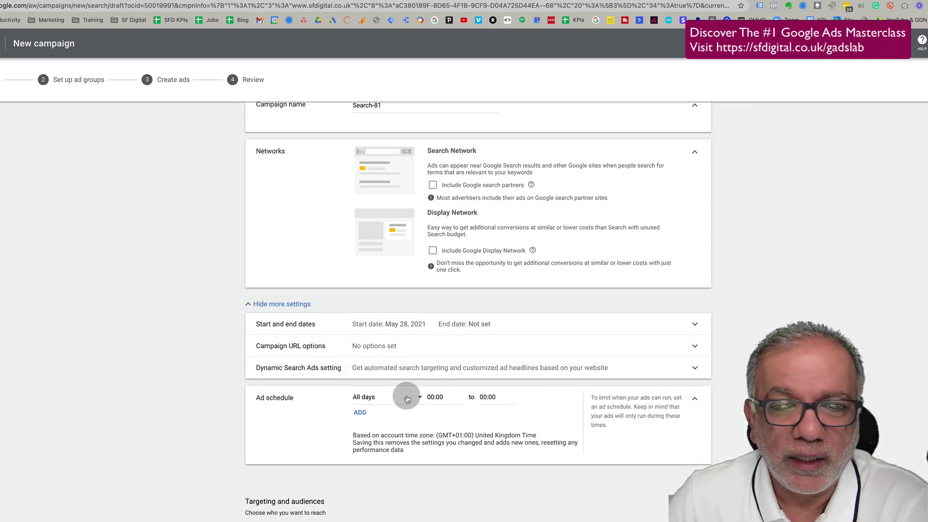
left_click(408, 399)
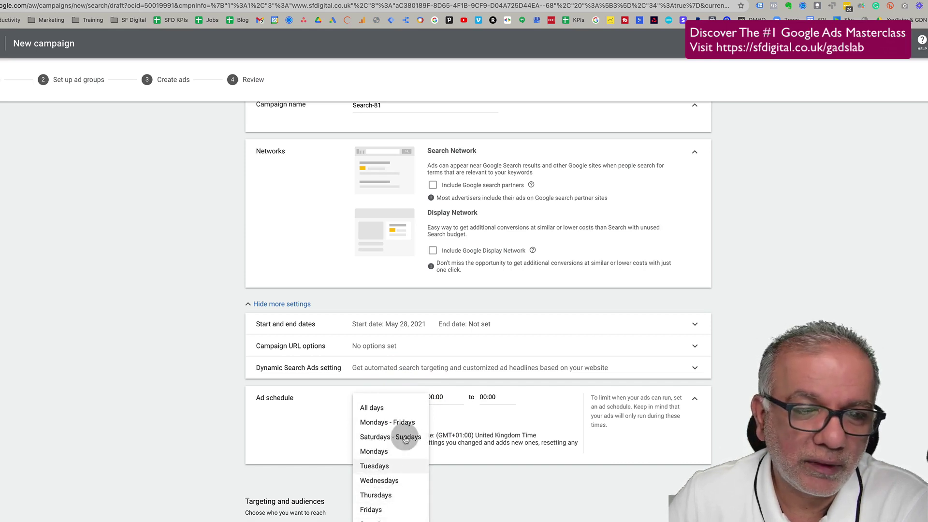
left_click(437, 396)
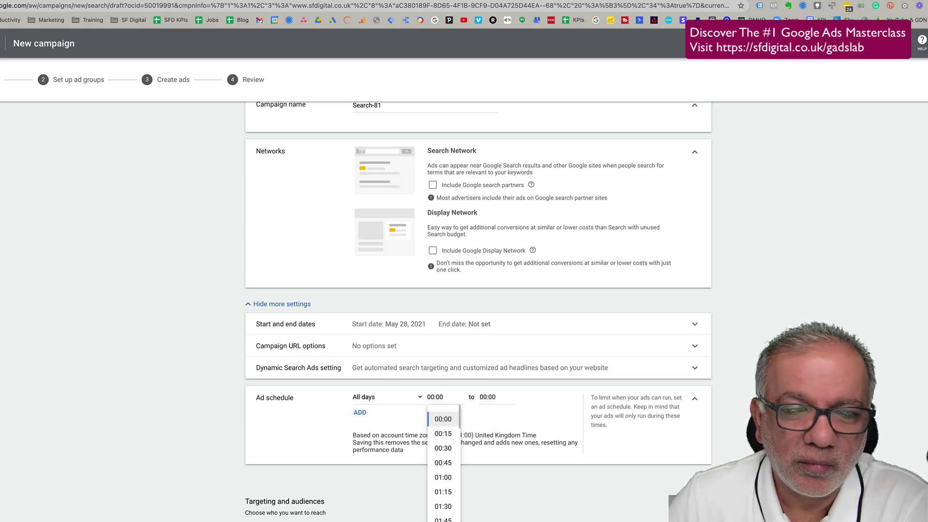
scroll(444, 464, "down", 6)
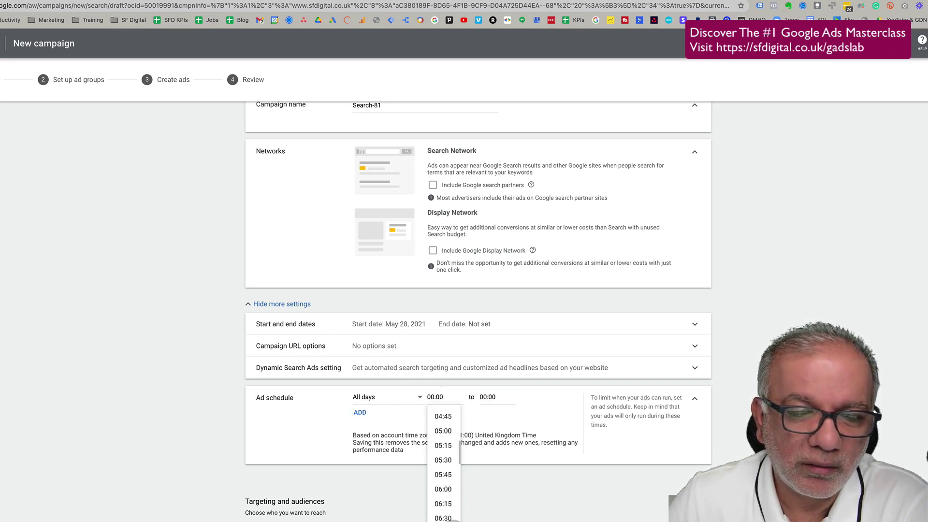
scroll(443, 483, "down", 3)
left_click(443, 503)
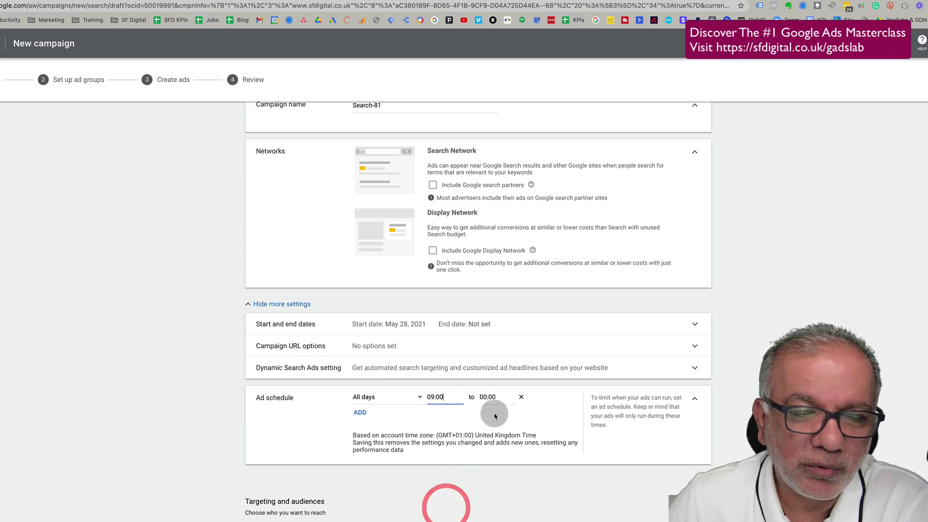
left_click(491, 397)
scroll(498, 459, "down", 5)
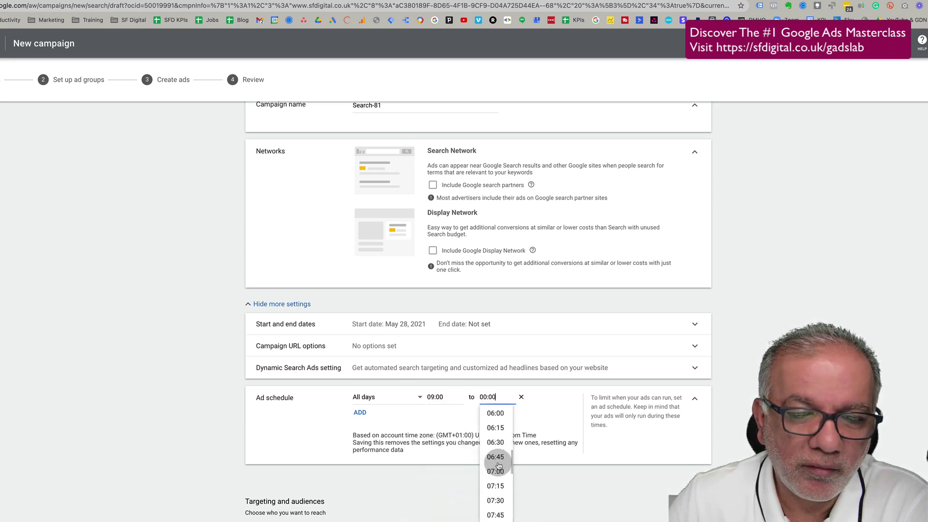
scroll(499, 465, "down", 10)
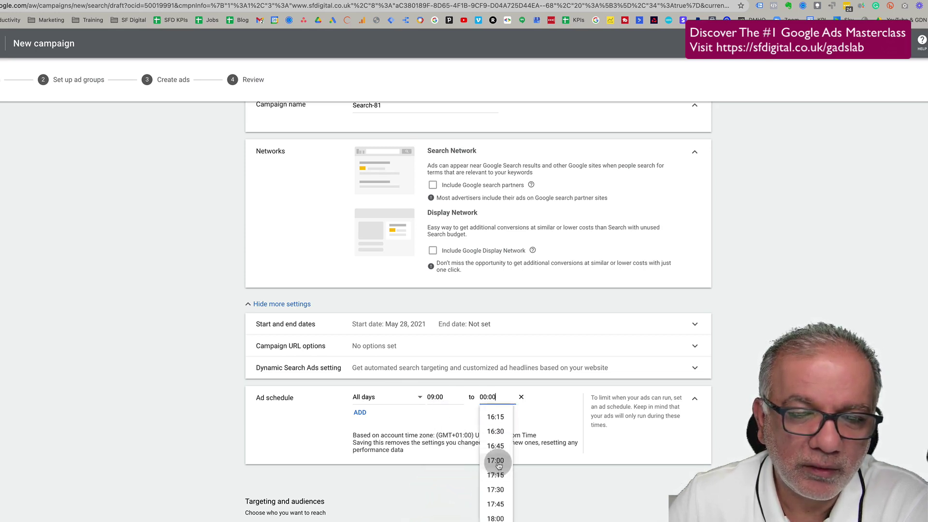
scroll(499, 466, "down", 1)
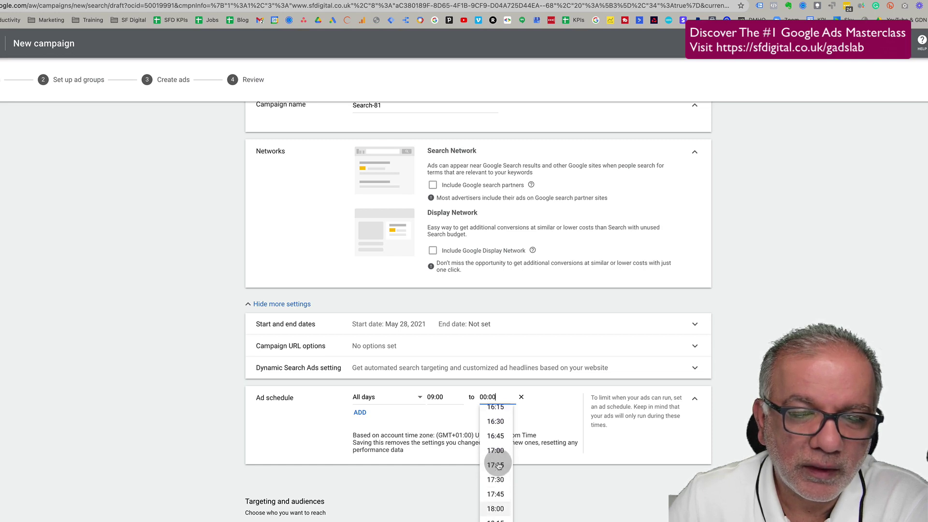
left_click(496, 450)
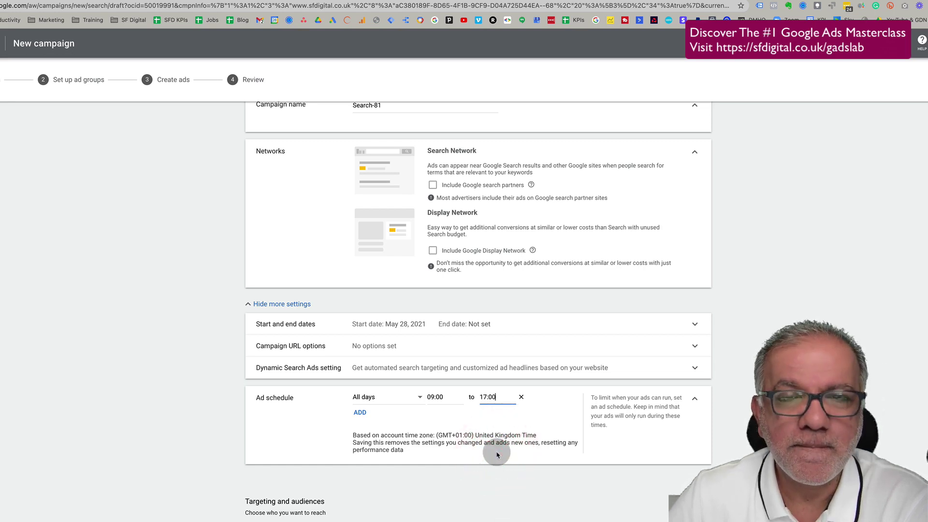
Add a second ad schedule entry for Saturdays - Sundays from 09:00 to 12:00.
left_click(361, 412)
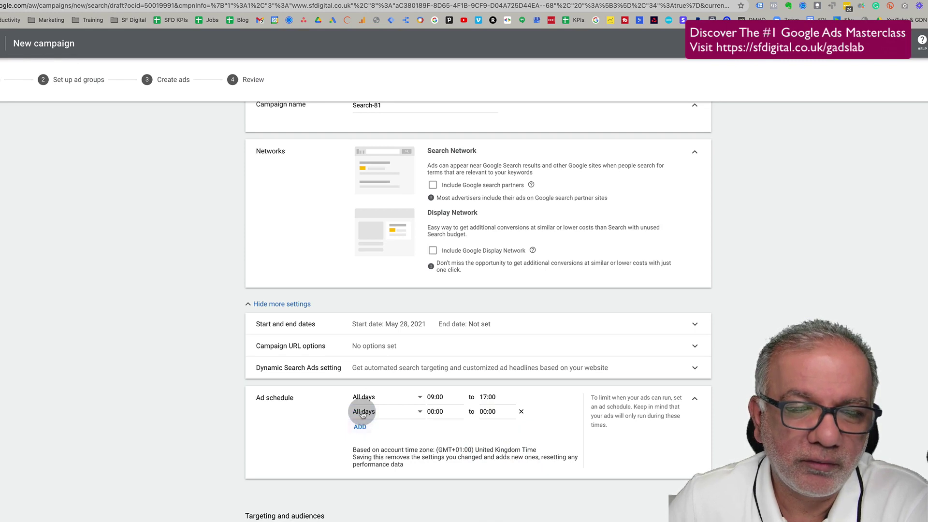
left_click(371, 412)
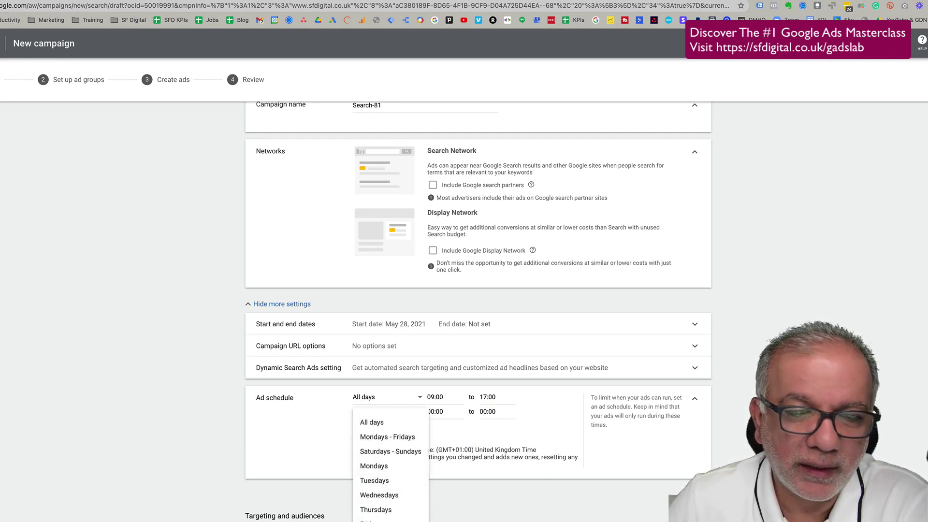
left_click(392, 451)
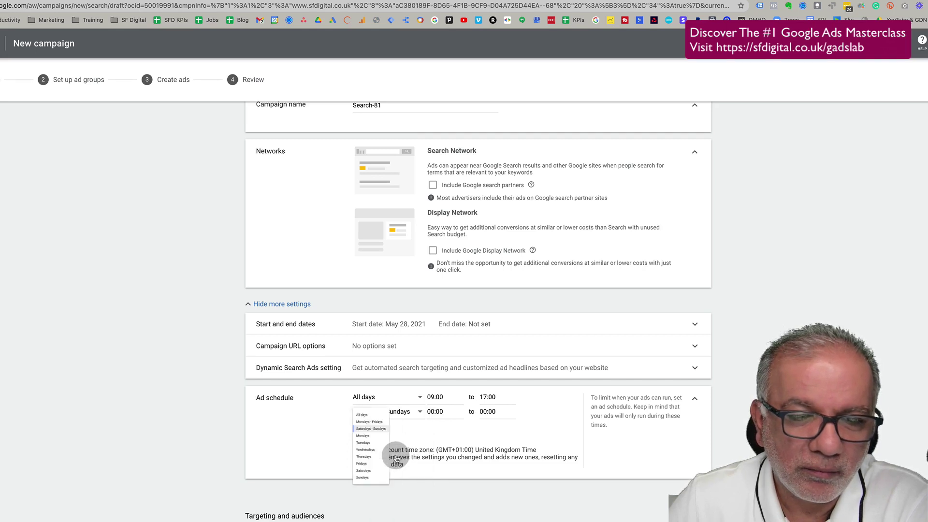
left_click(444, 410)
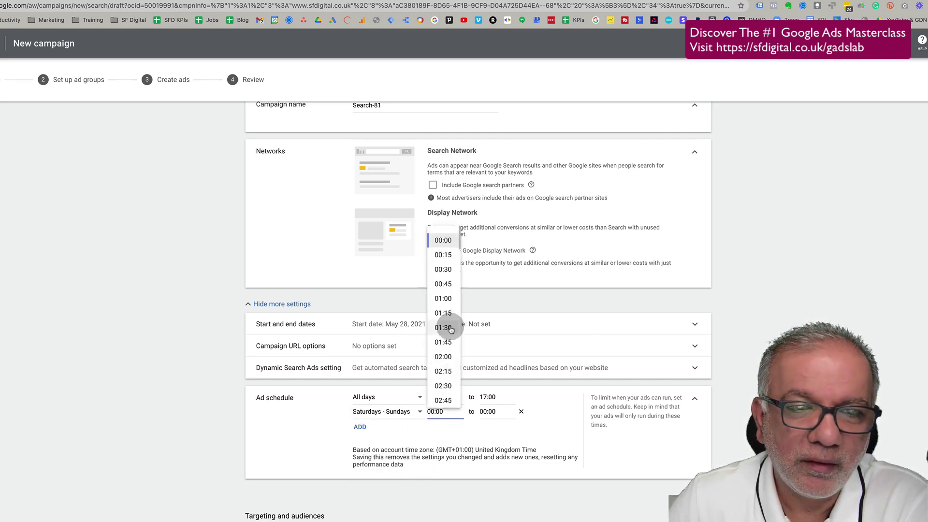
scroll(447, 324, "down", 5)
scroll(449, 328, "down", 4)
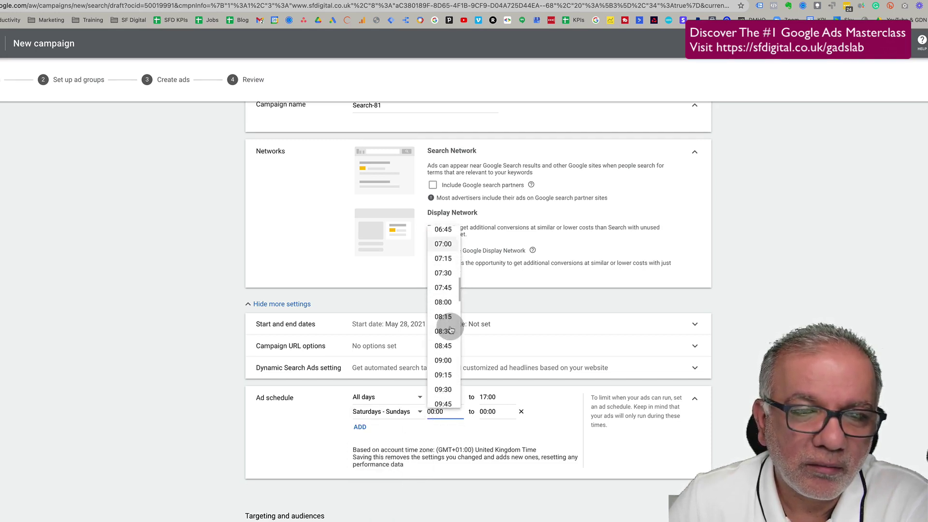
left_click(445, 321)
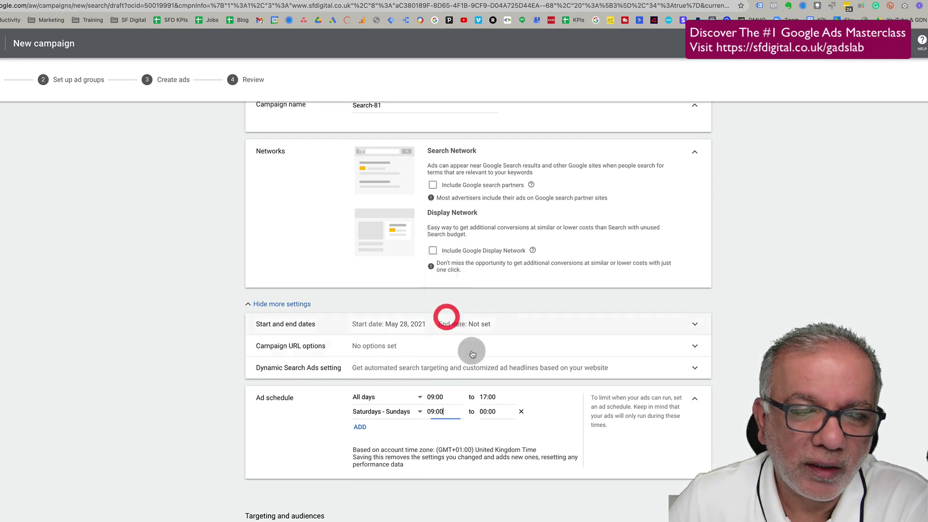
left_click(488, 411)
scroll(496, 358, "down", 9)
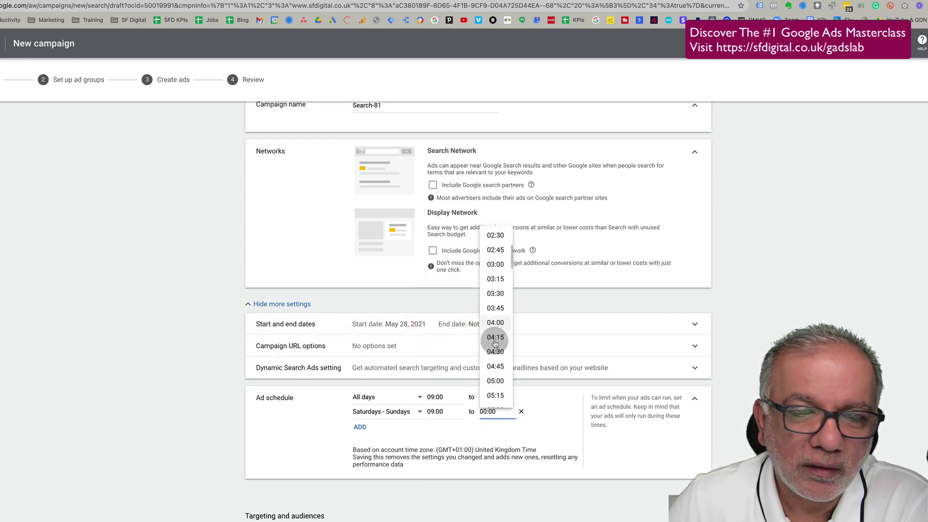
scroll(496, 339, "down", 4)
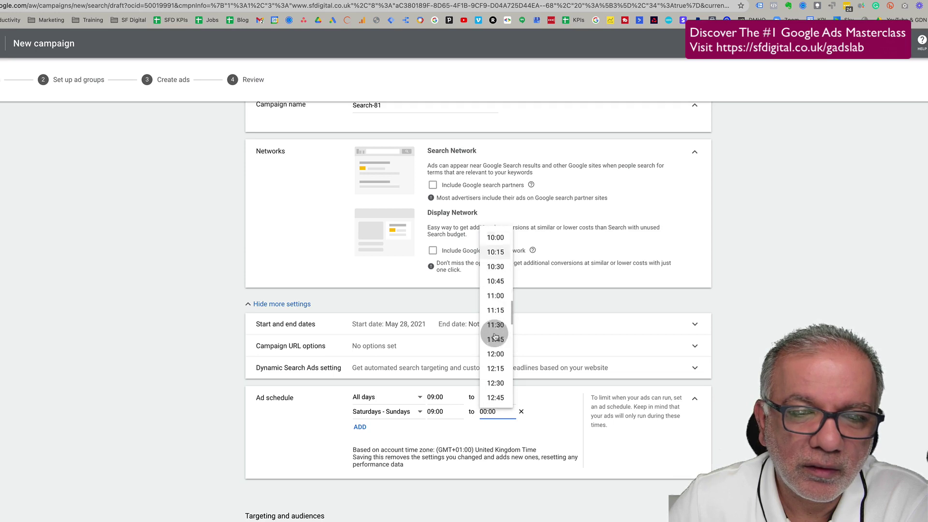
left_click(498, 315)
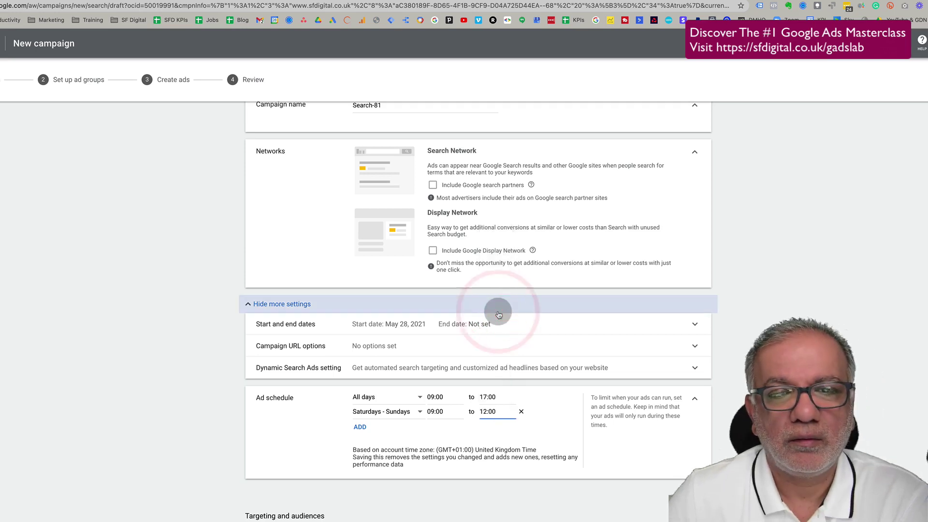
Target a custom location covering a 10 mi radius around Leighton Buzzard and save it.
scroll(440, 450, "down", 4)
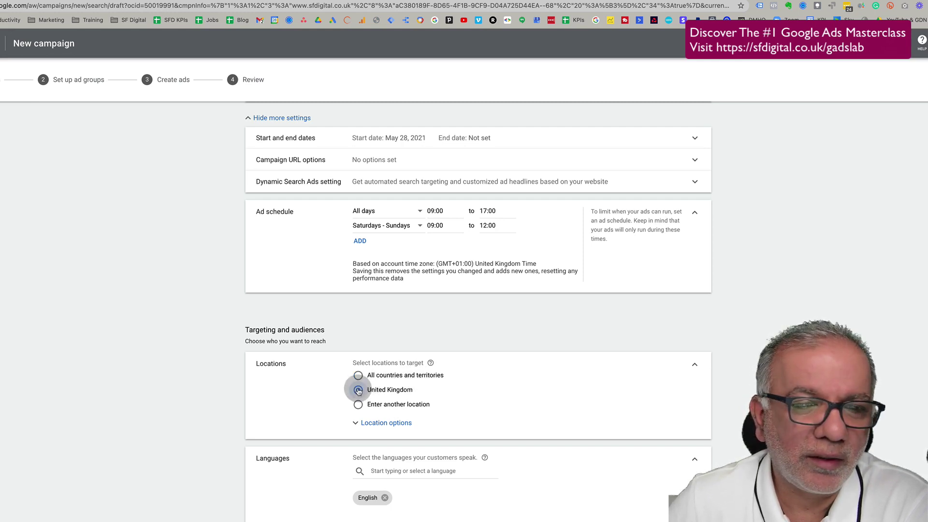
left_click(372, 424)
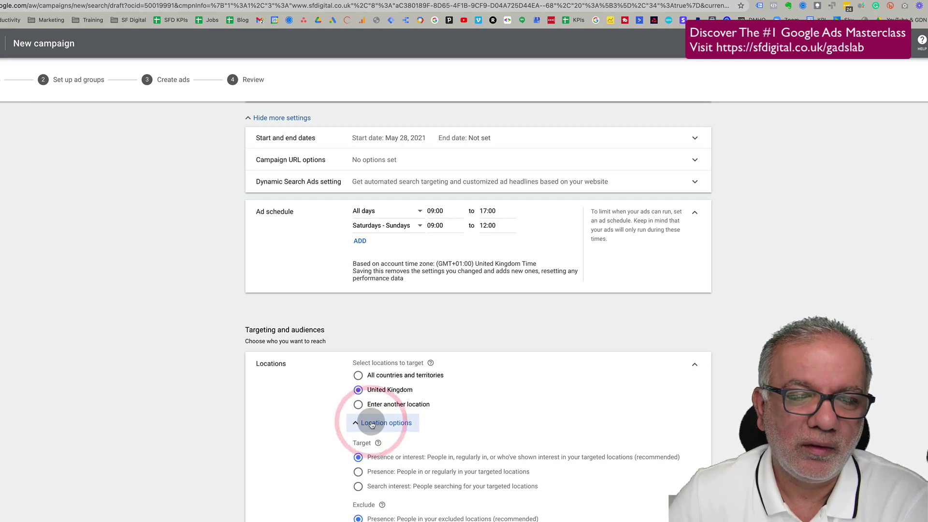
left_click(365, 408)
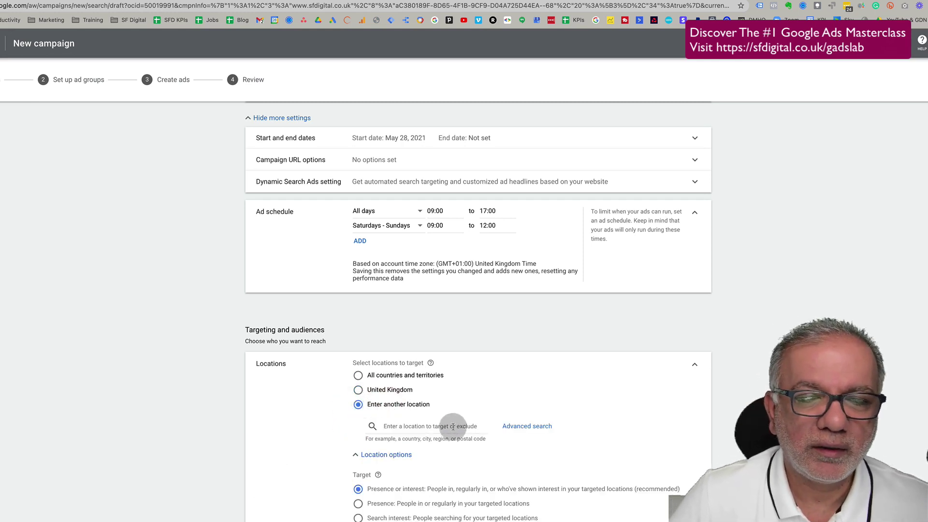
left_click(521, 430)
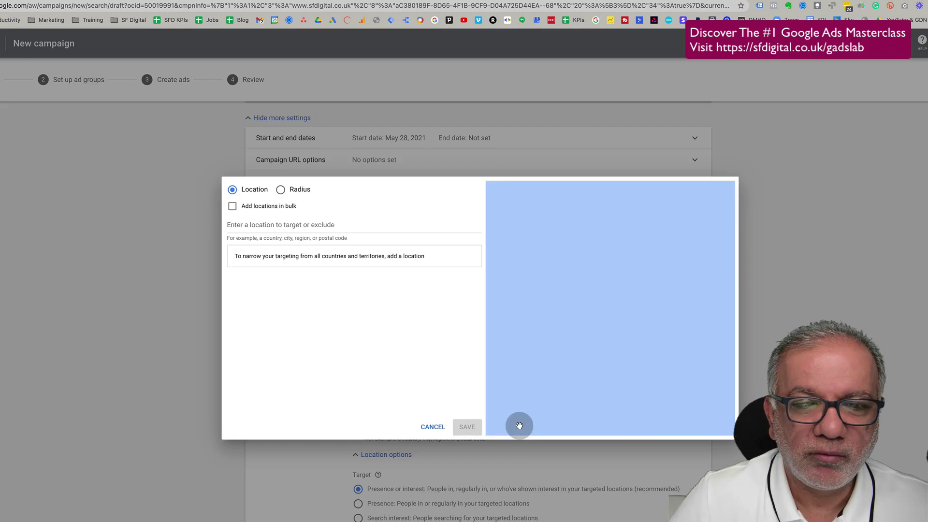
left_click(282, 190)
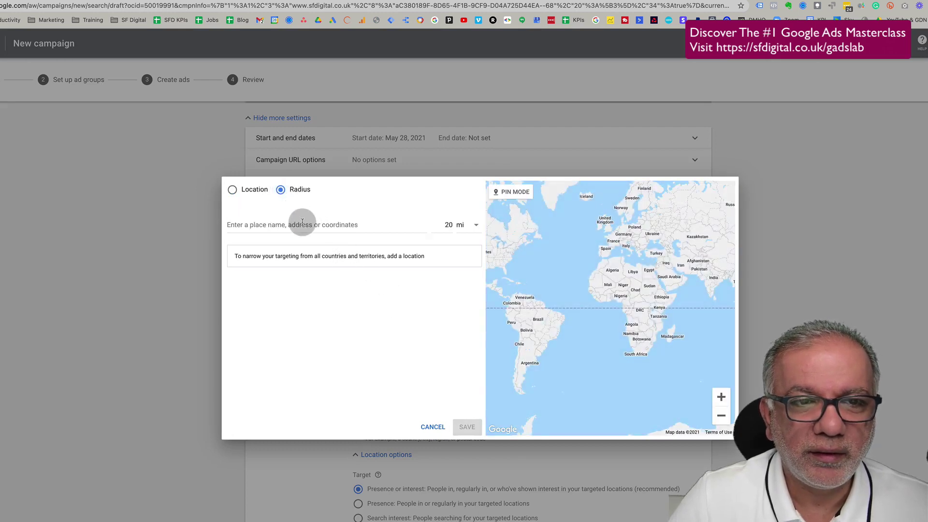
double_click(449, 225)
type("10")
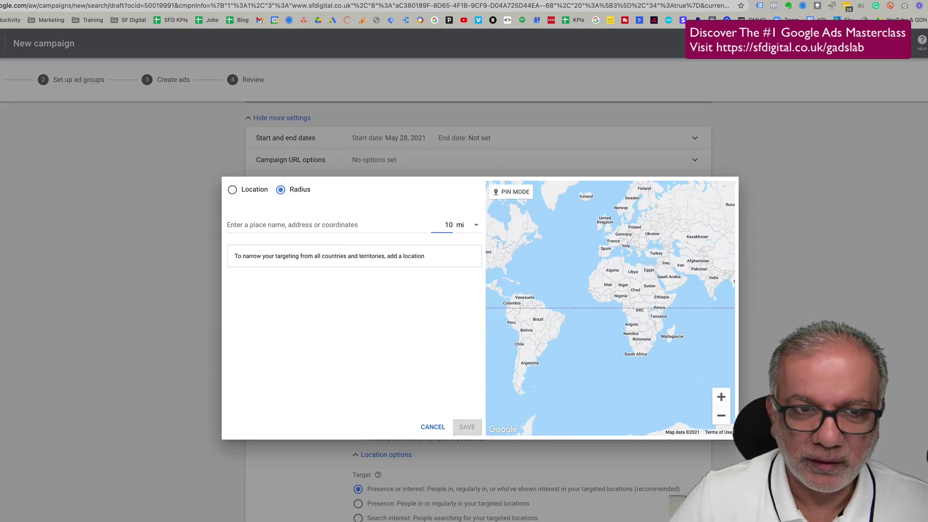
left_click(290, 225)
type("leighton")
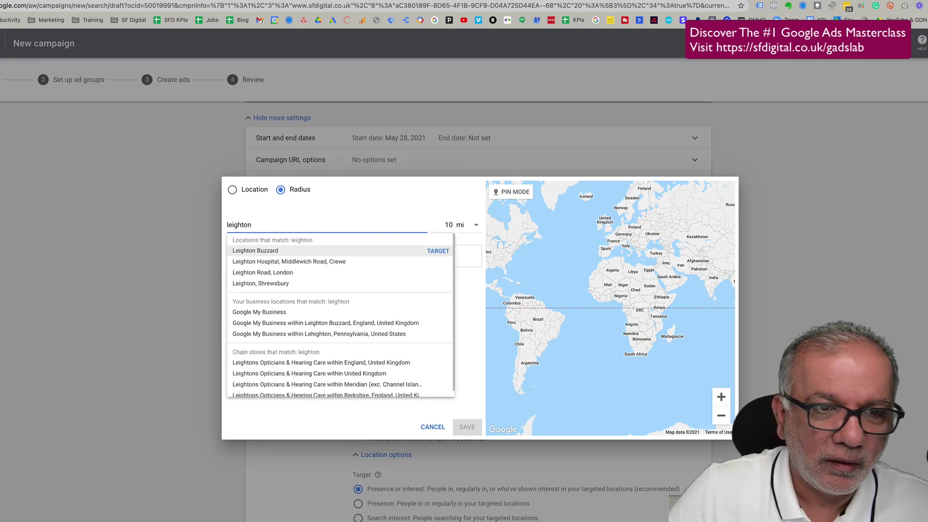
left_click(438, 251)
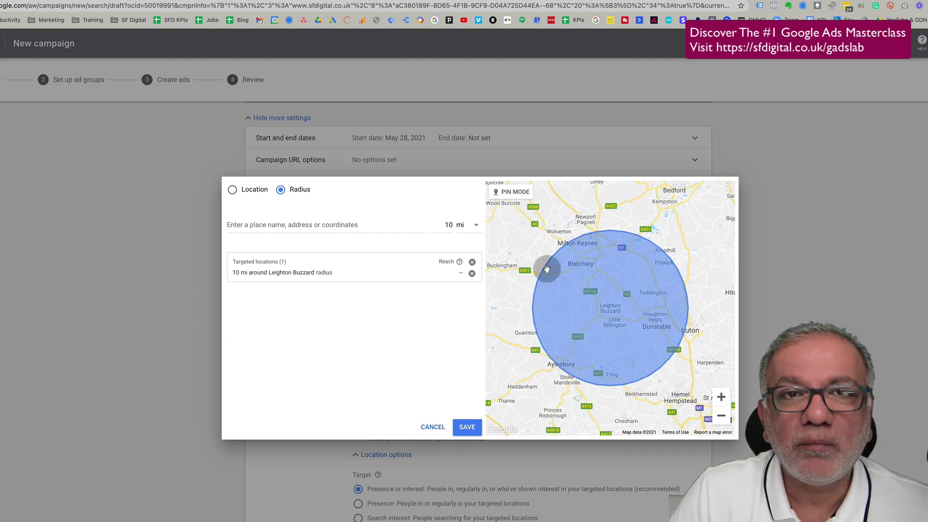
left_click(457, 428)
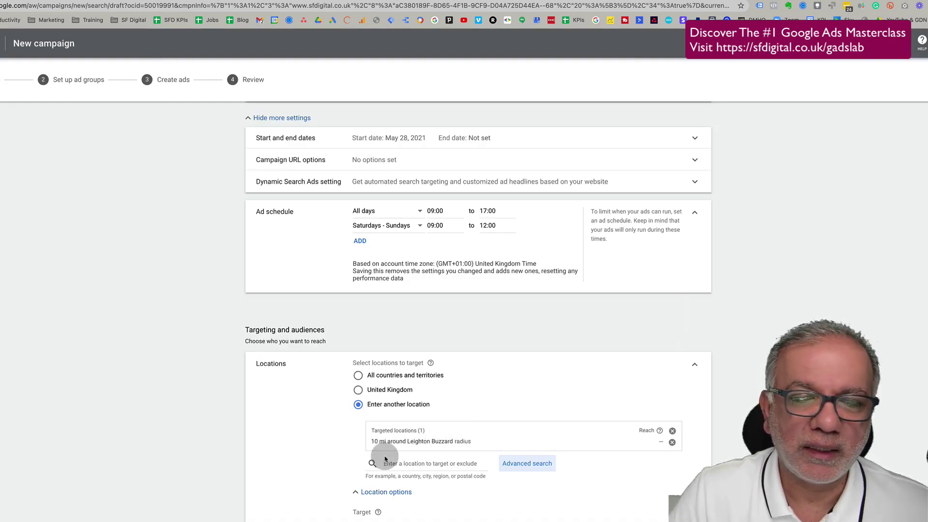
Limit location targeting to people in or regularly in the targeted locations, and set the average daily budget to £10.
scroll(385, 458, "down", 6)
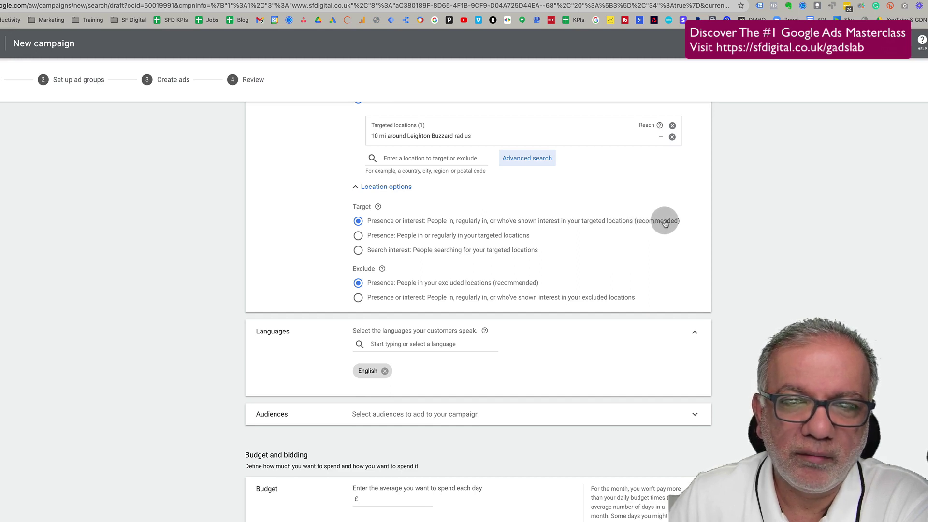
left_click(492, 235)
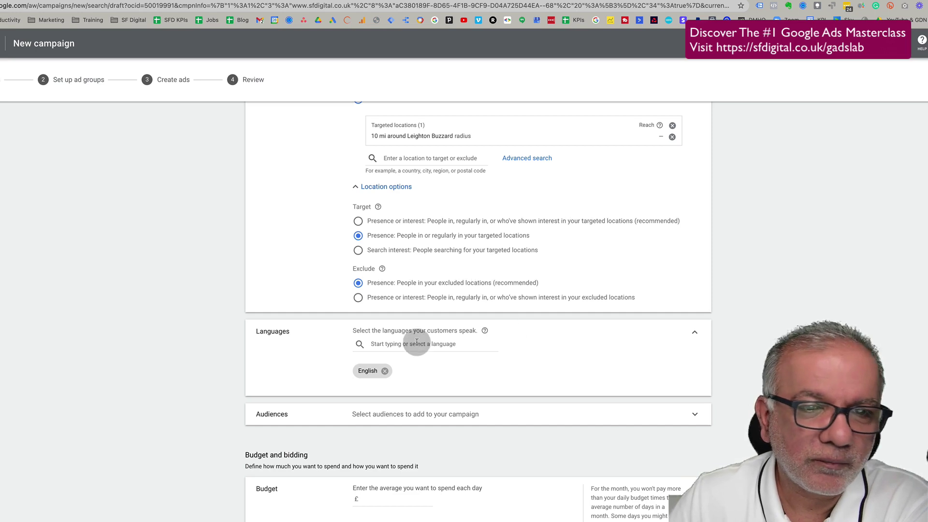
scroll(402, 332, "down", 3)
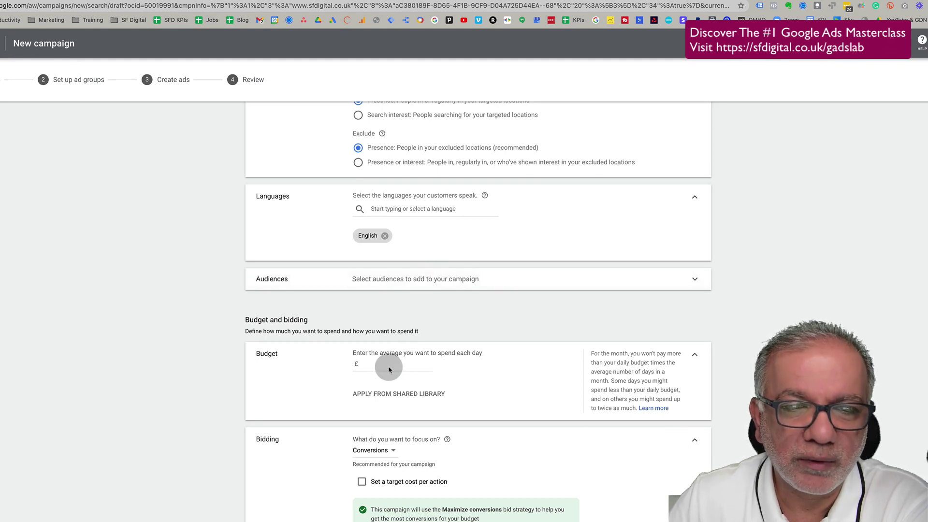
type("10")
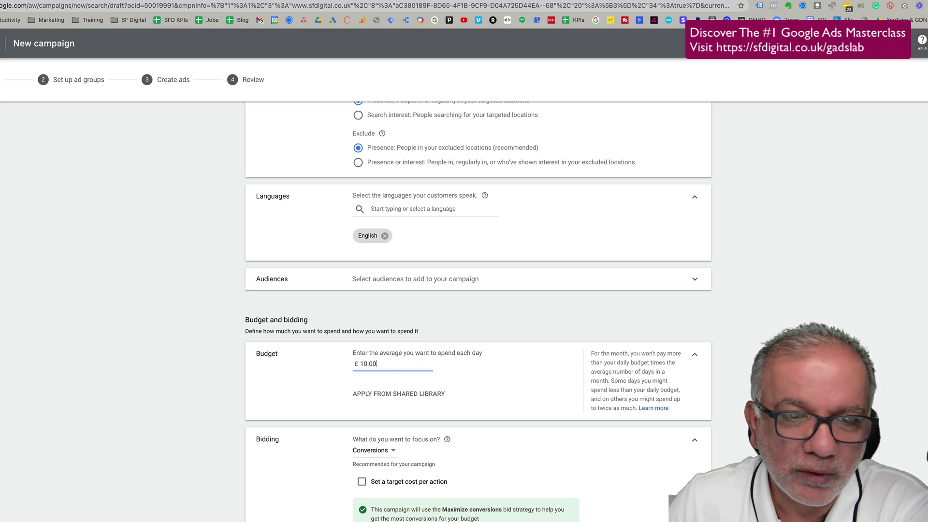
Select the campaign's bid strategy directly and set it to Manual CPC.
scroll(382, 290, "down", 5)
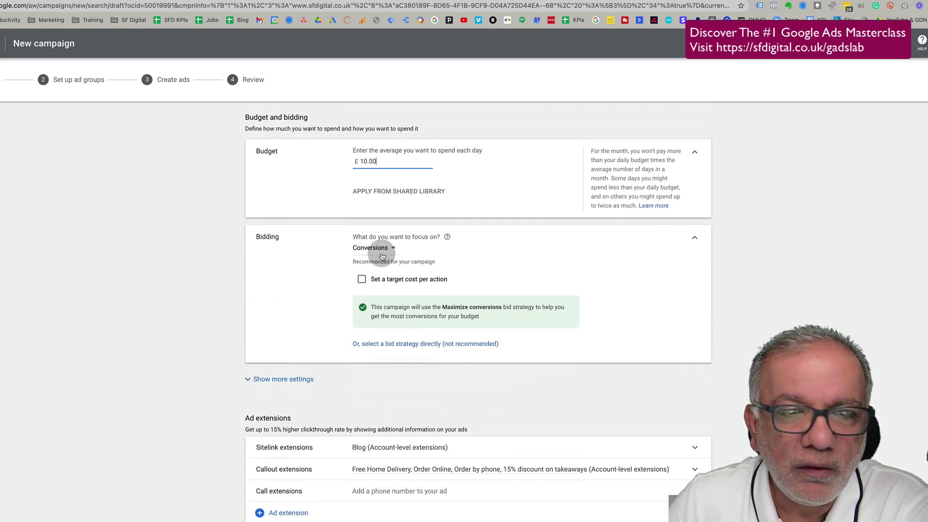
left_click(382, 255)
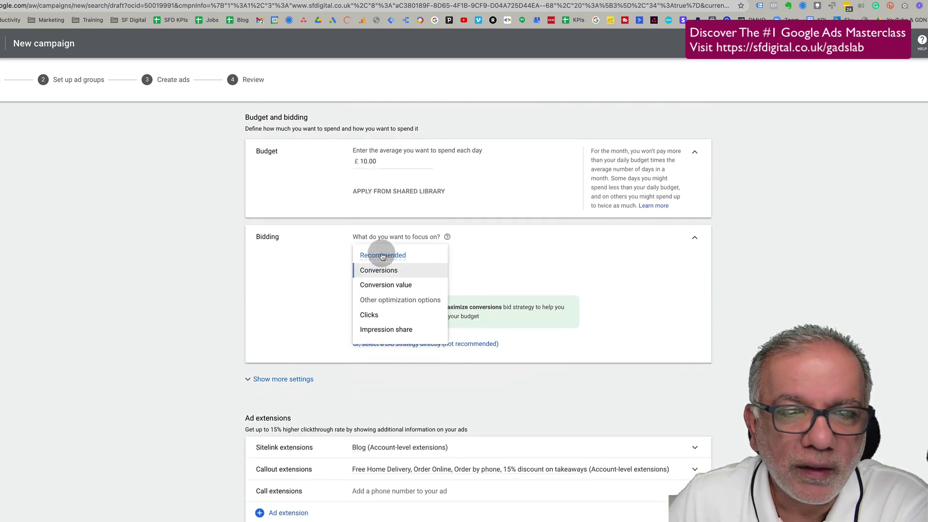
left_click(534, 267)
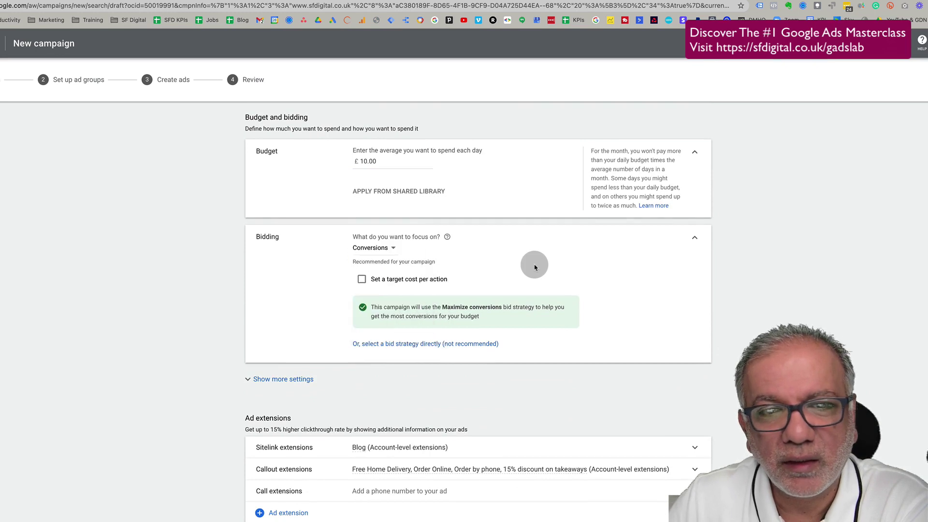
left_click(383, 250)
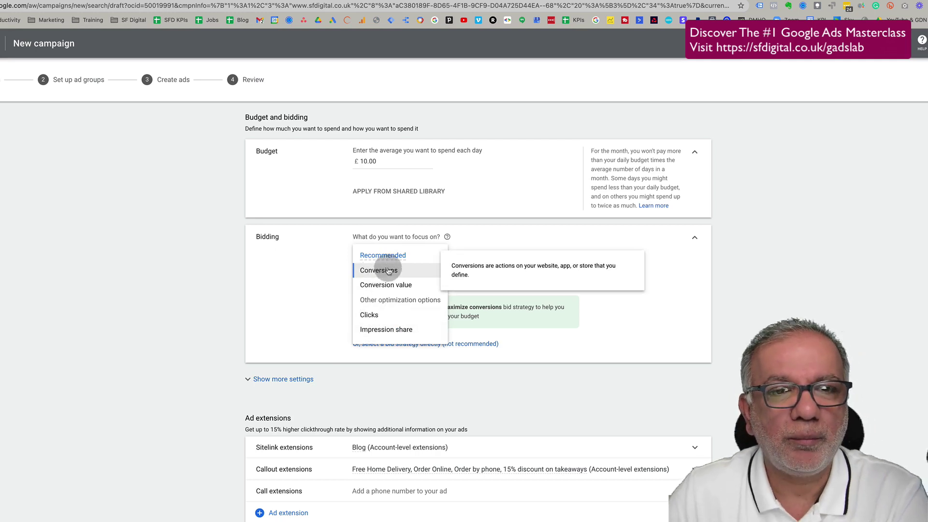
left_click(483, 306)
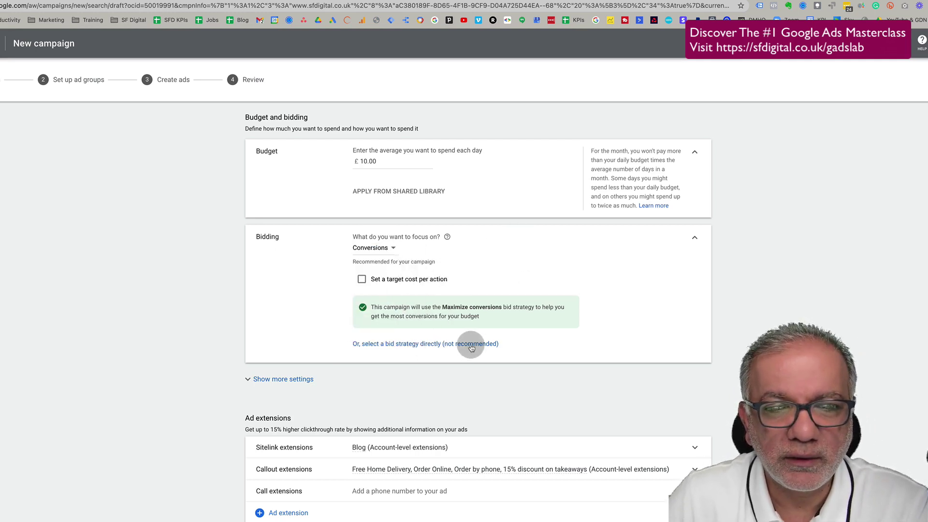
left_click(419, 344)
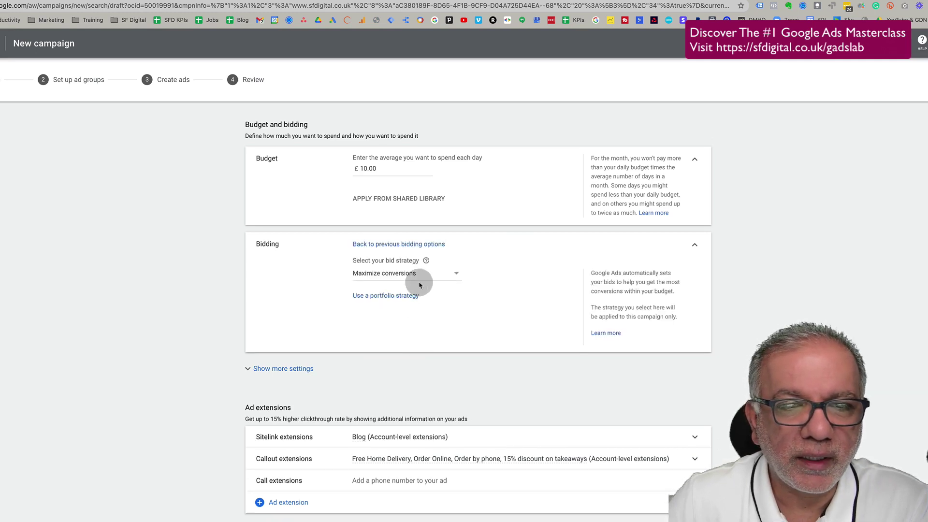
left_click(437, 277)
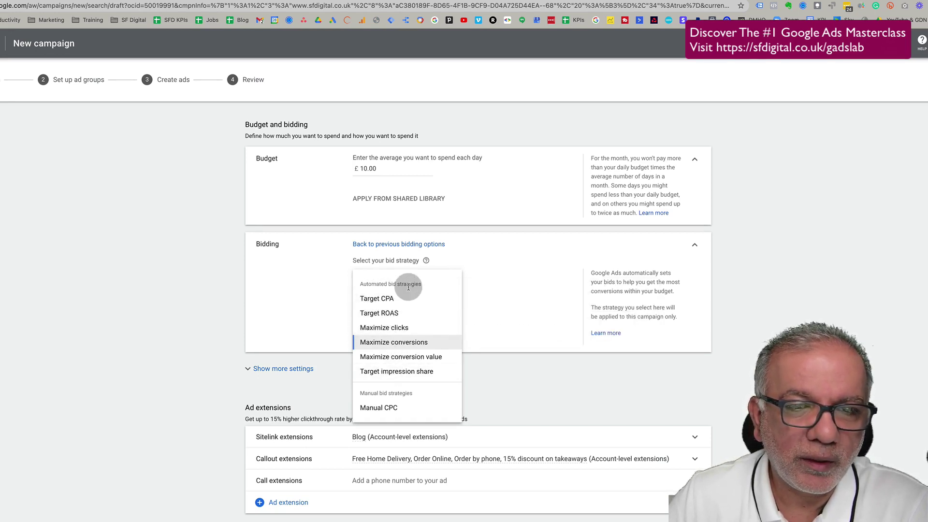
left_click(376, 409)
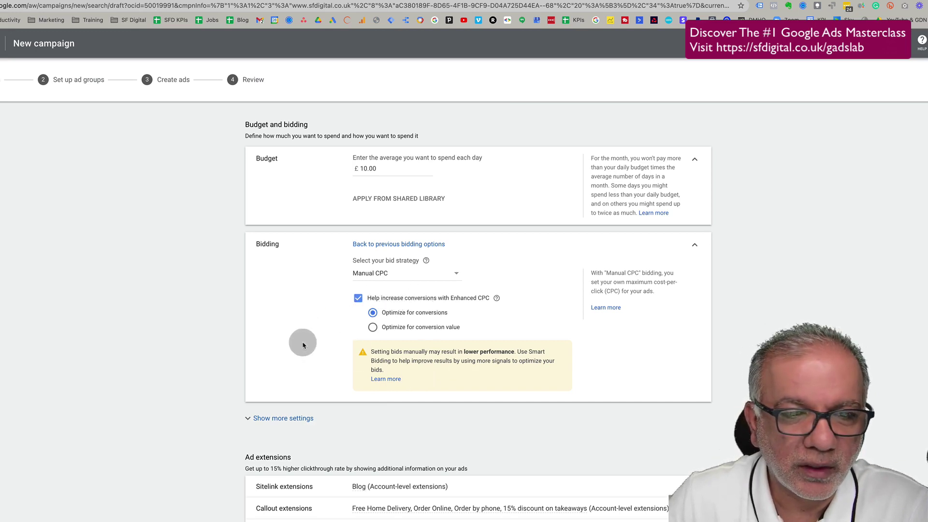
Review the campaign's additional conversion settings and the available ad extension types without changing them.
scroll(267, 402, "down", 1)
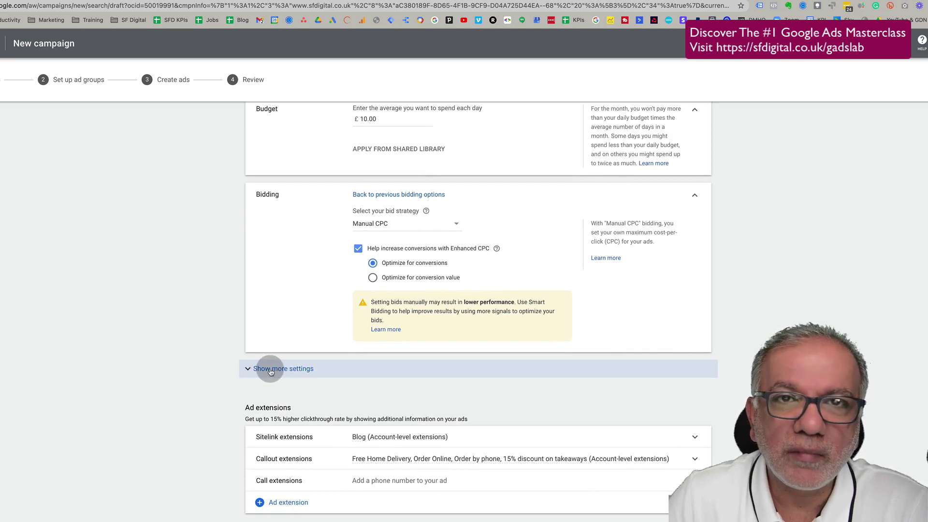
left_click(270, 370)
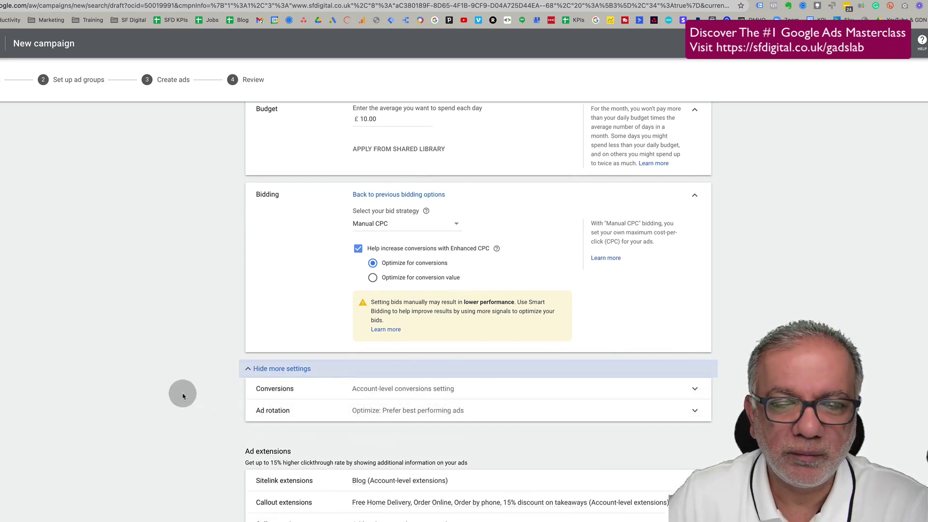
scroll(182, 394, "down", 2)
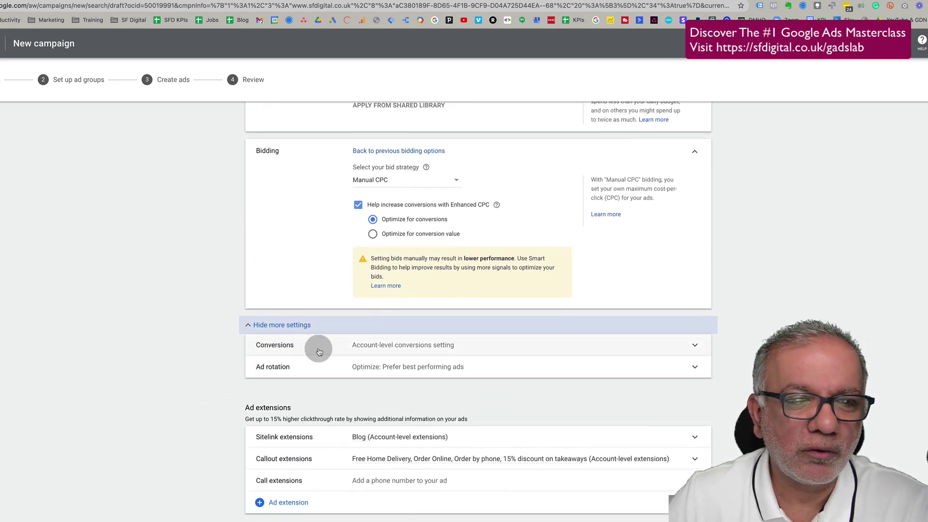
left_click(373, 345)
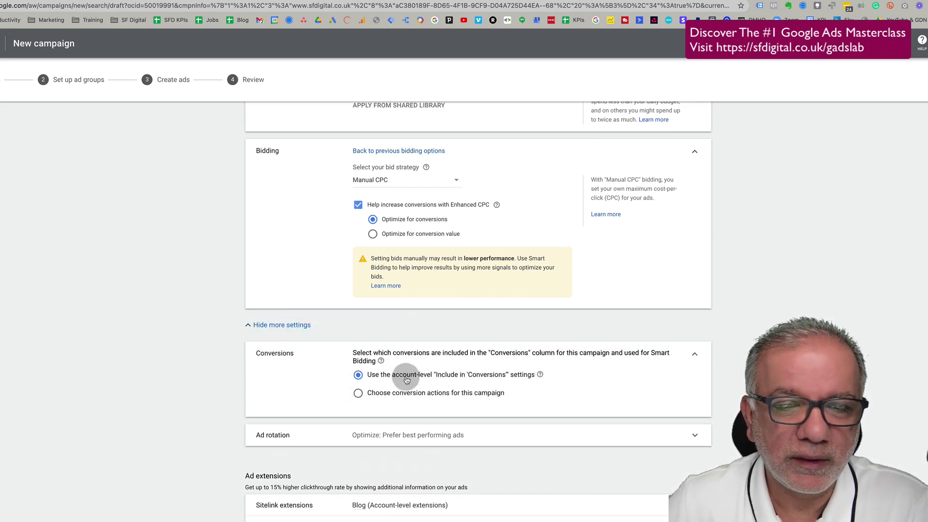
left_click(248, 326)
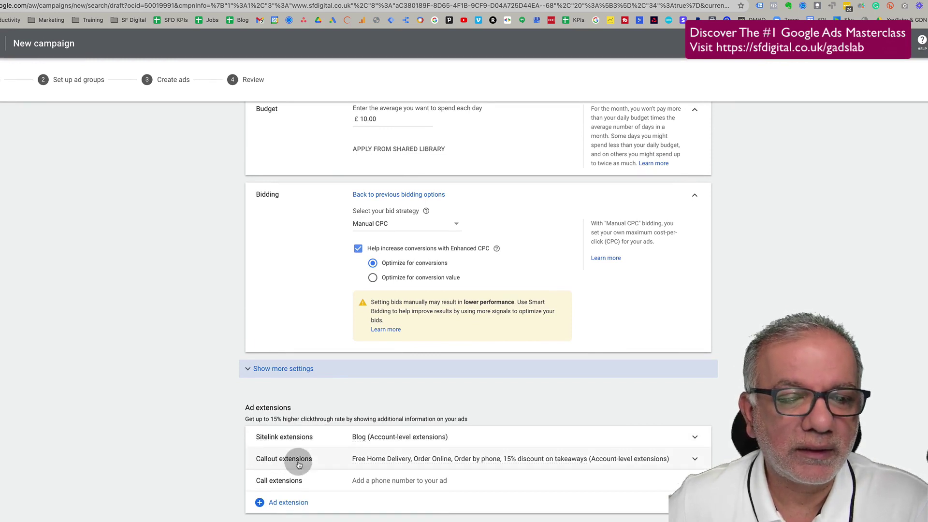
left_click(276, 504)
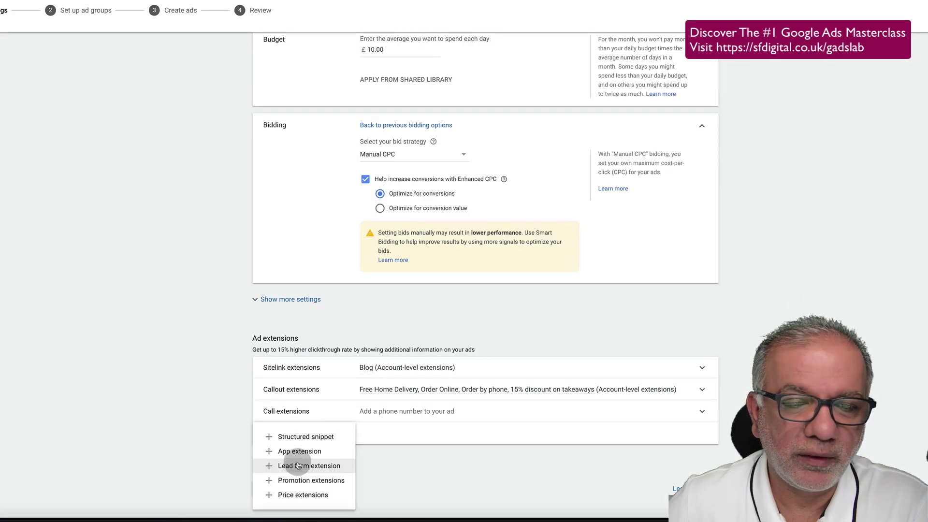
left_click(242, 380)
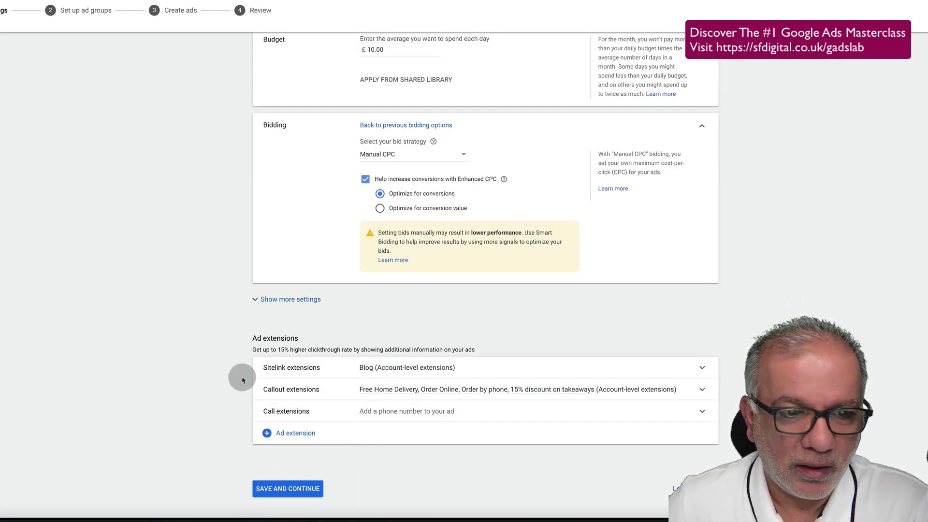
Remove the overlapping Saturdays - Sundays ad schedule entry and save the campaign settings to continue to ad groups.
left_click(293, 490)
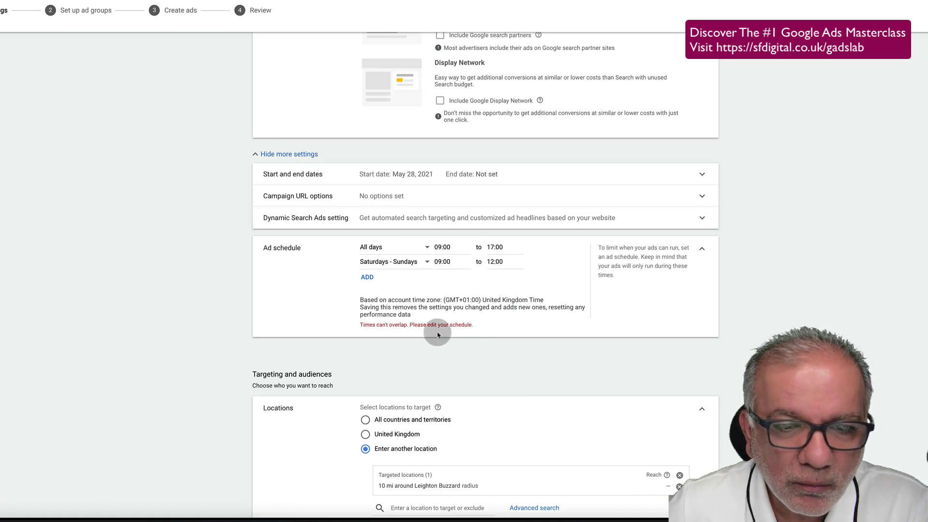
mouse_move(532, 263)
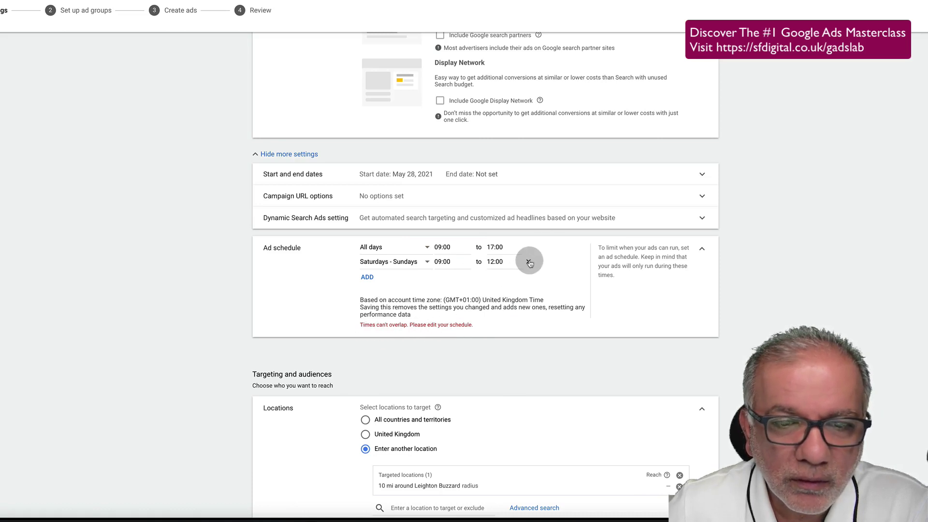
left_click(529, 262)
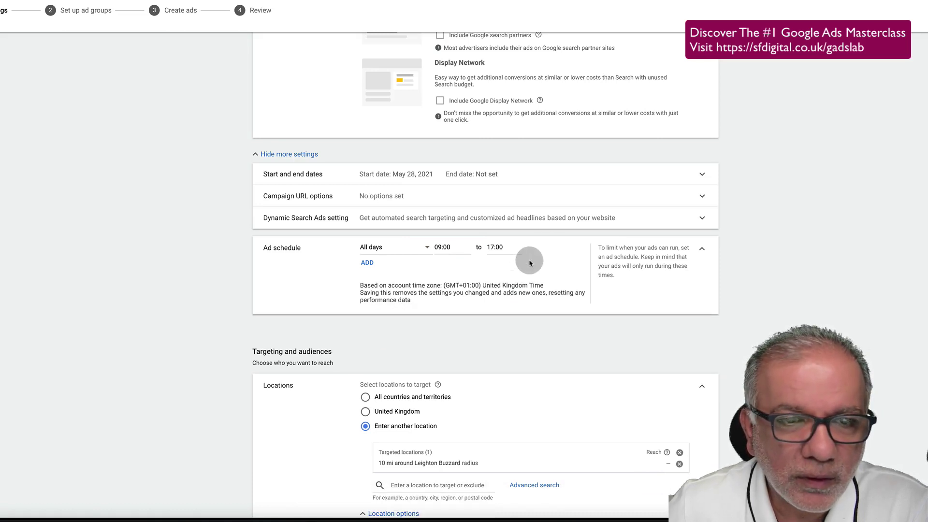
scroll(530, 263, "down", 15)
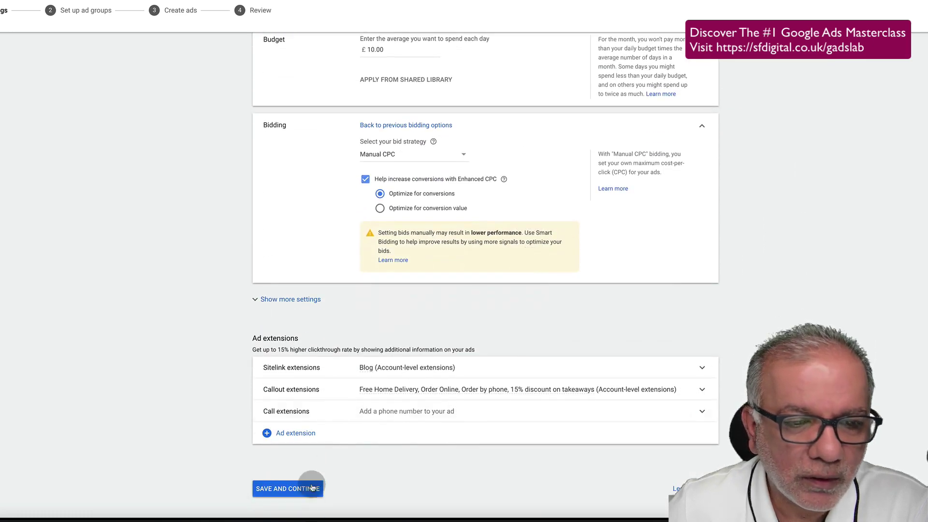
left_click(312, 488)
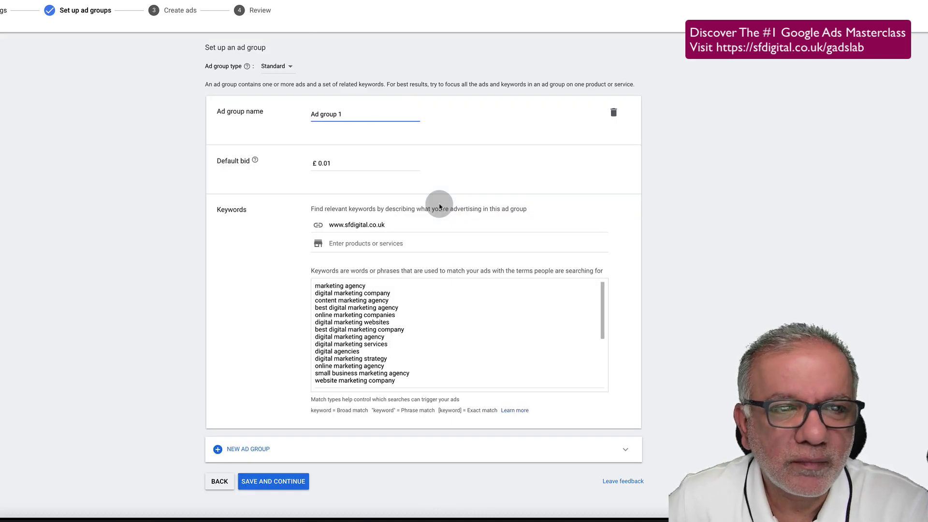
Choose Standard as the ad group type.
left_click(289, 67)
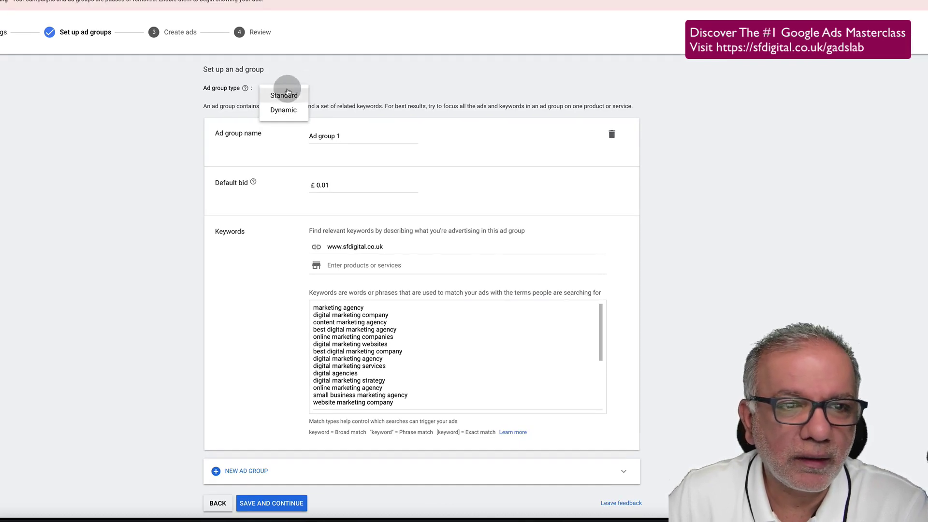
left_click(287, 93)
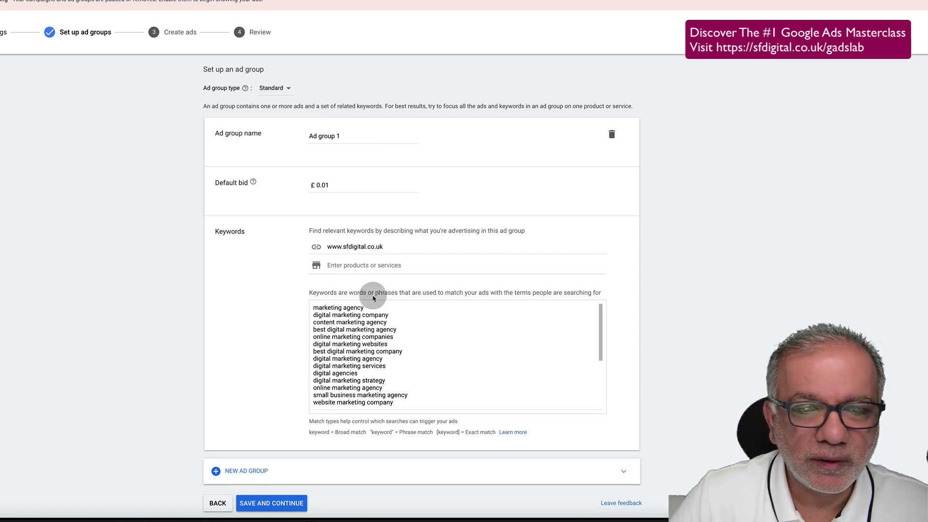
scroll(378, 329, "down", 1)
scroll(379, 330, "down", 3)
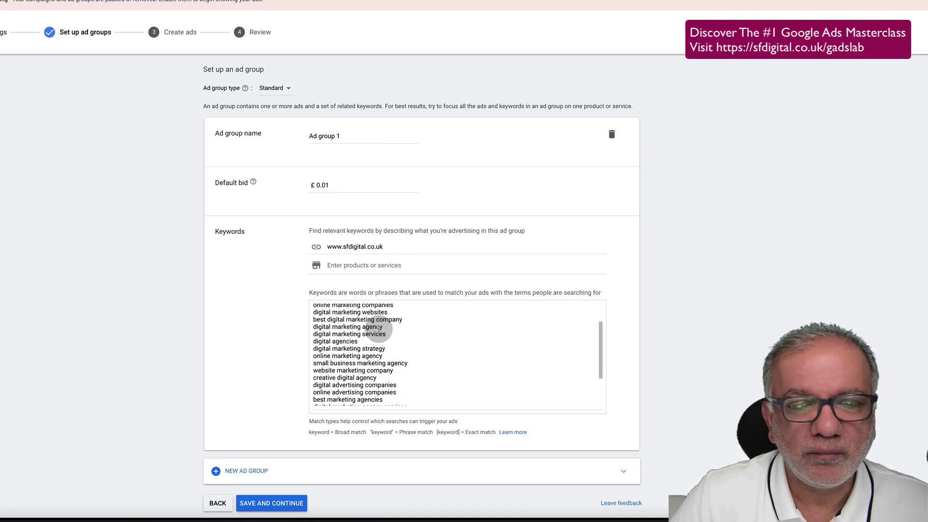
scroll(379, 329, "down", 5)
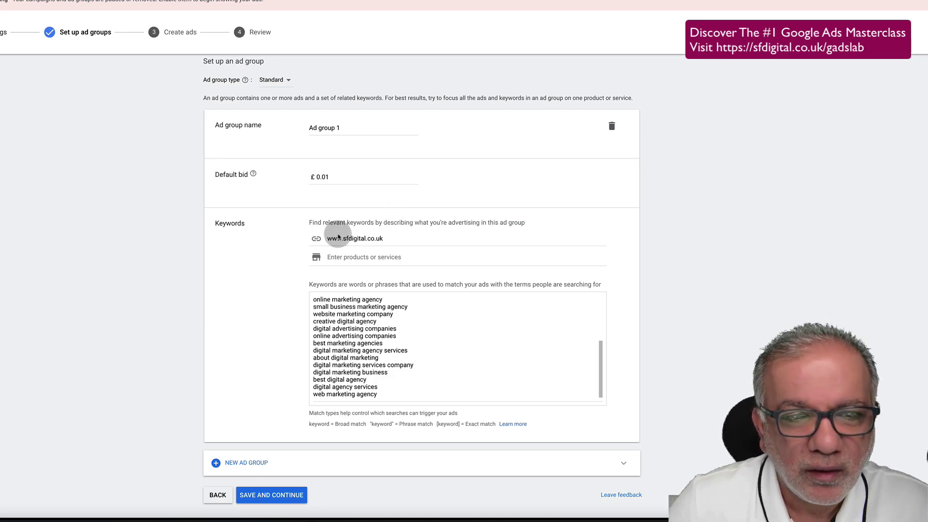
left_click_drag(332, 238, 376, 242)
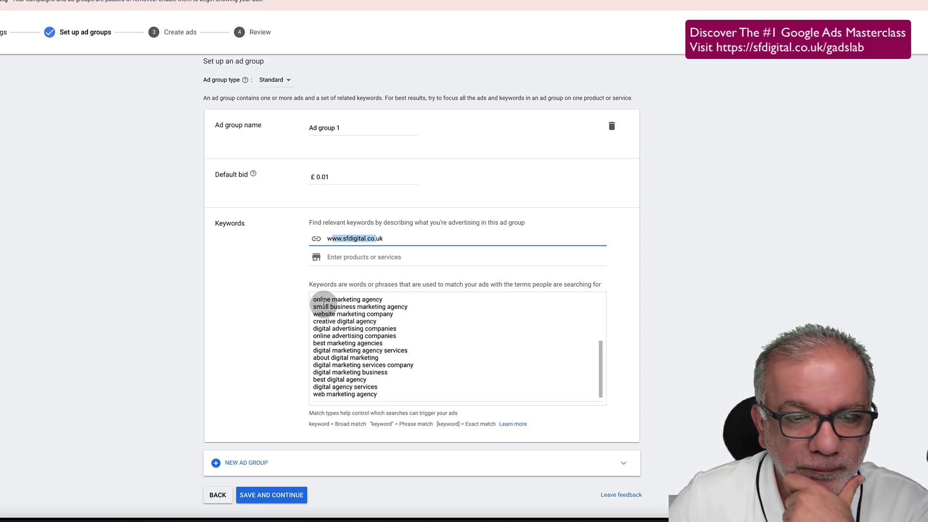
left_click_drag(314, 301, 358, 312)
left_click(339, 347)
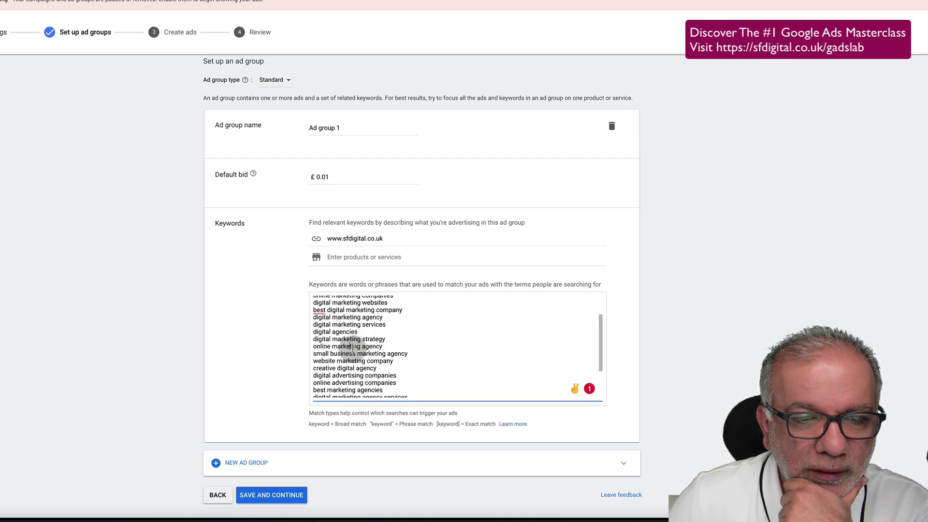
left_click_drag(330, 354, 387, 355)
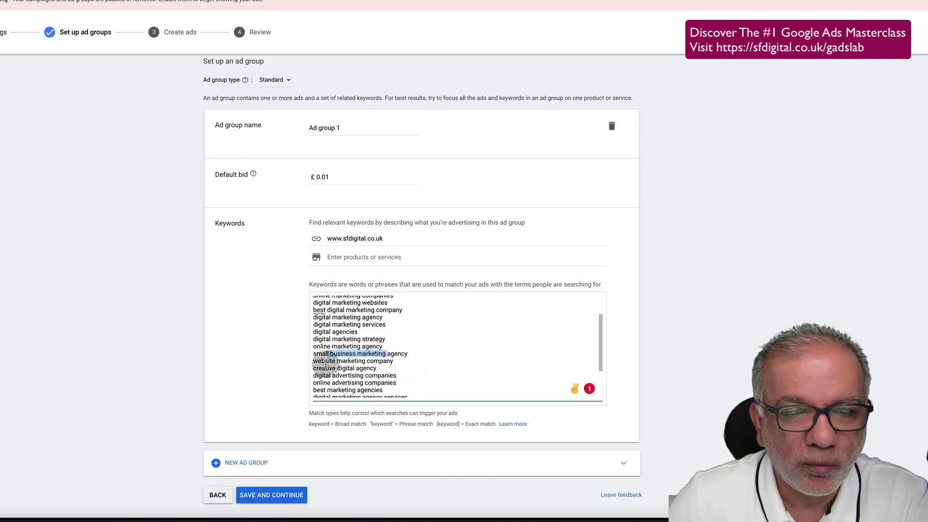
left_click_drag(318, 361, 373, 367)
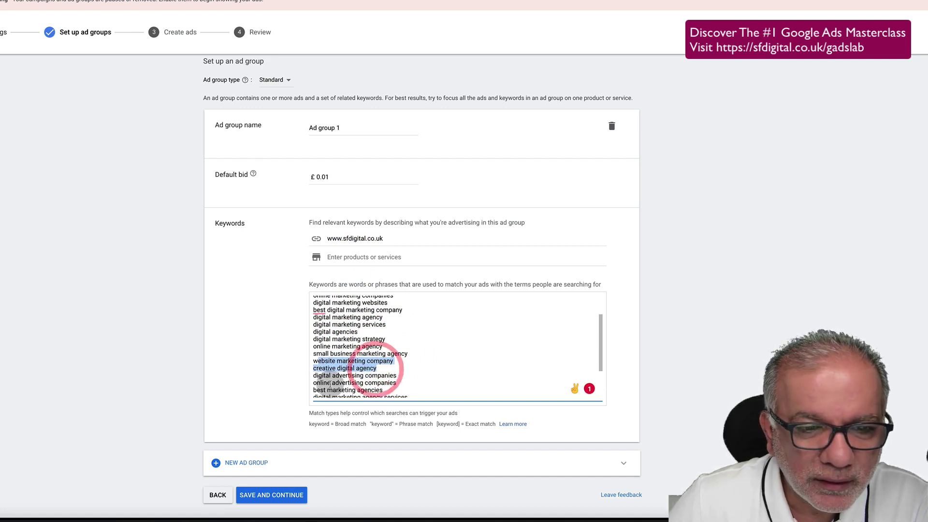
Delete "digital advertising companies" and "online advertising companies" from the Ad group 1 keywords.
left_click_drag(319, 375, 391, 382)
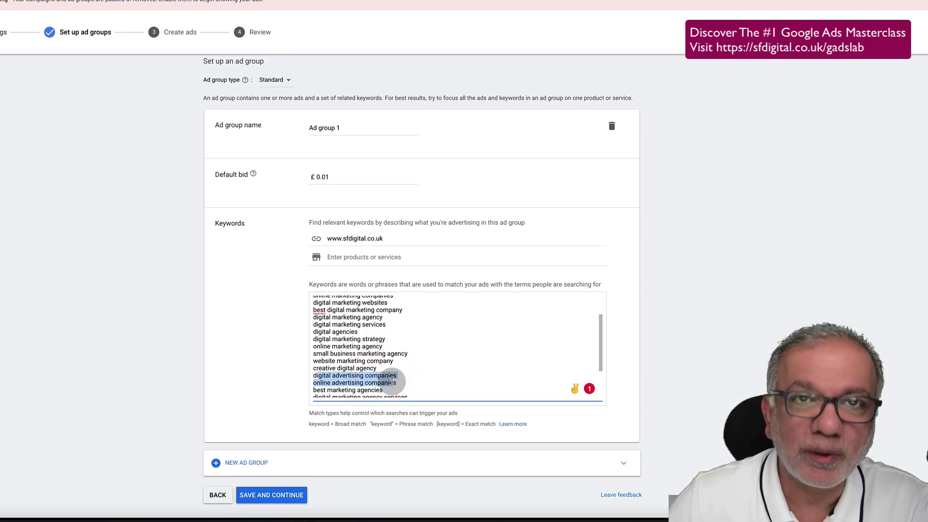
type("is")
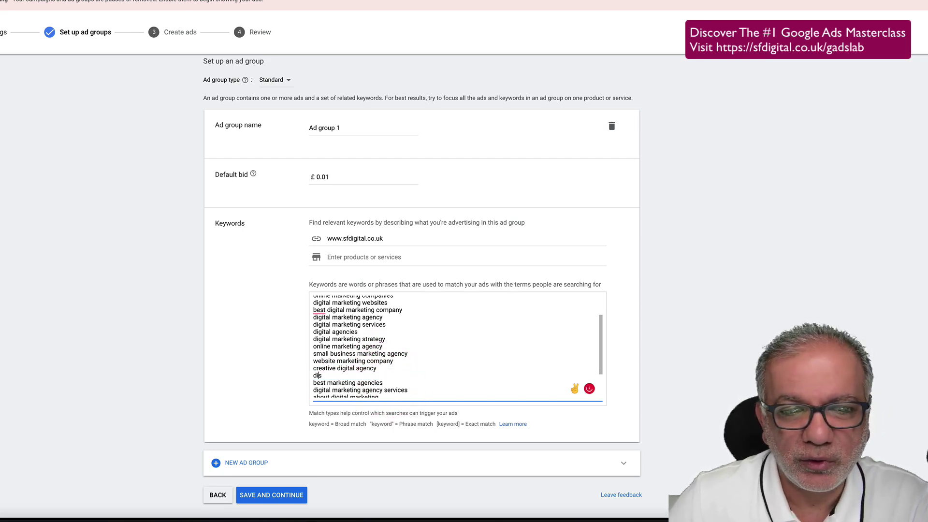
left_click(322, 379)
key("Delete")
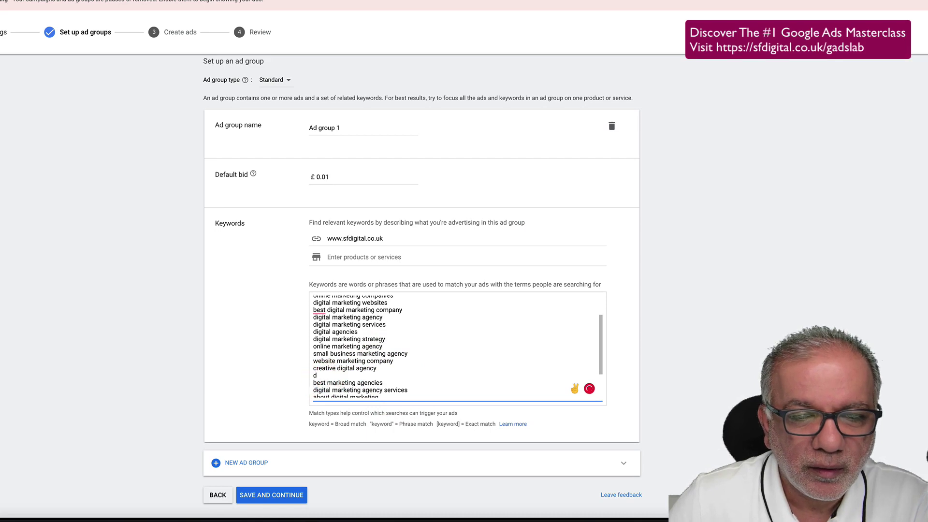
left_click(374, 386)
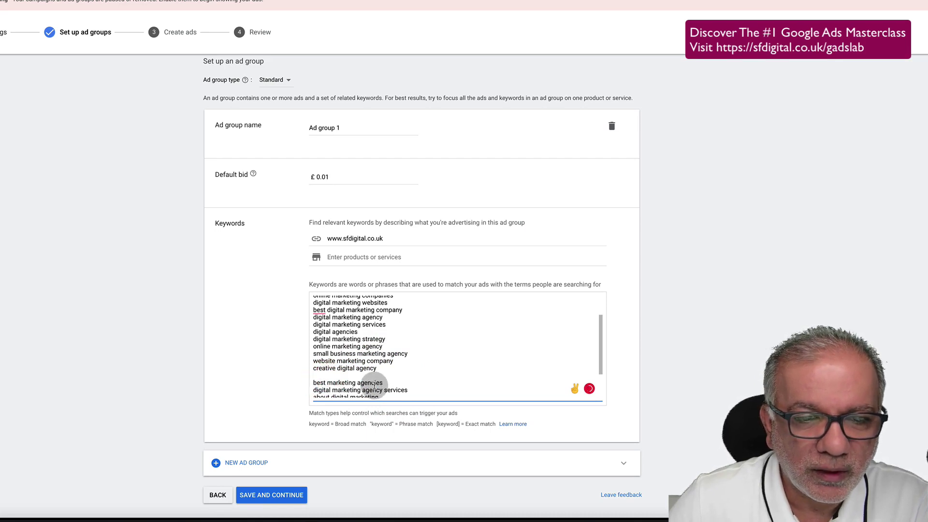
Remove the keyword "web marketing agency" and the blank lines left in the keyword list.
scroll(375, 385, "down", 2)
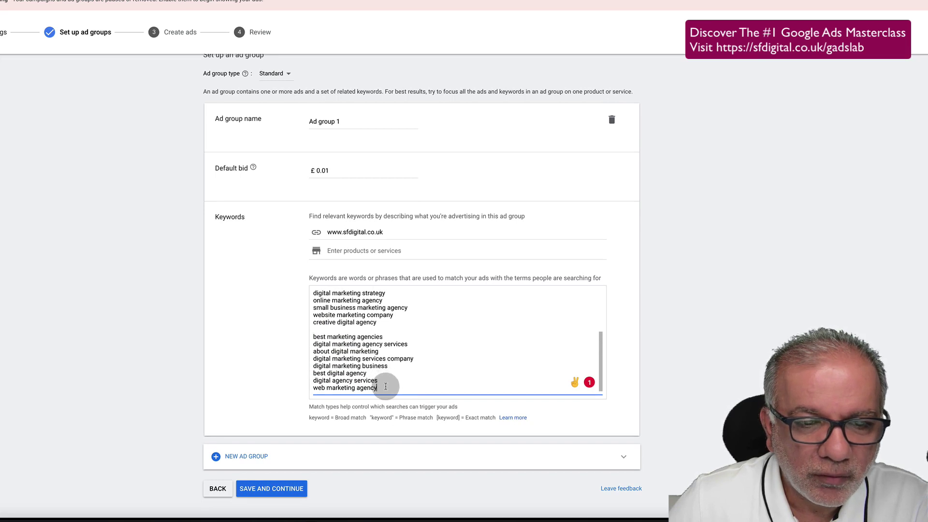
triple_click(386, 386)
key("BackSpace")
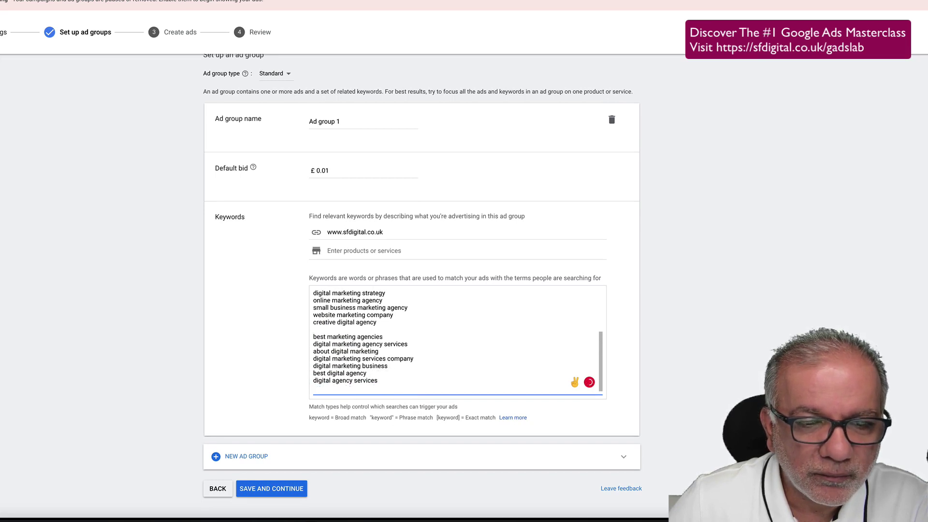
key("BackSpace")
left_click(323, 333)
key("BackSpace")
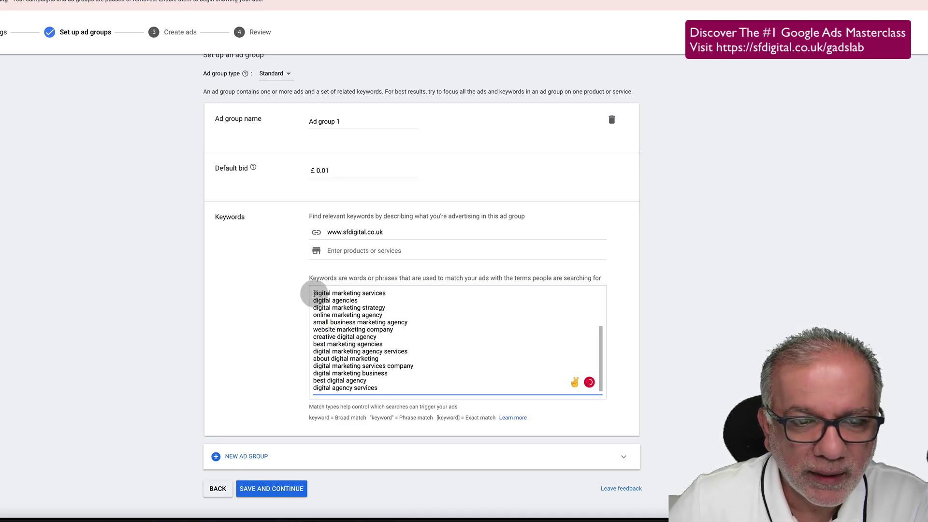
Delete the keywords "digital marketing agency", "best digital marketing company", "digital marketing websites" and "online marketing companies".
left_click_drag(313, 293, 372, 343)
triple_click(386, 344)
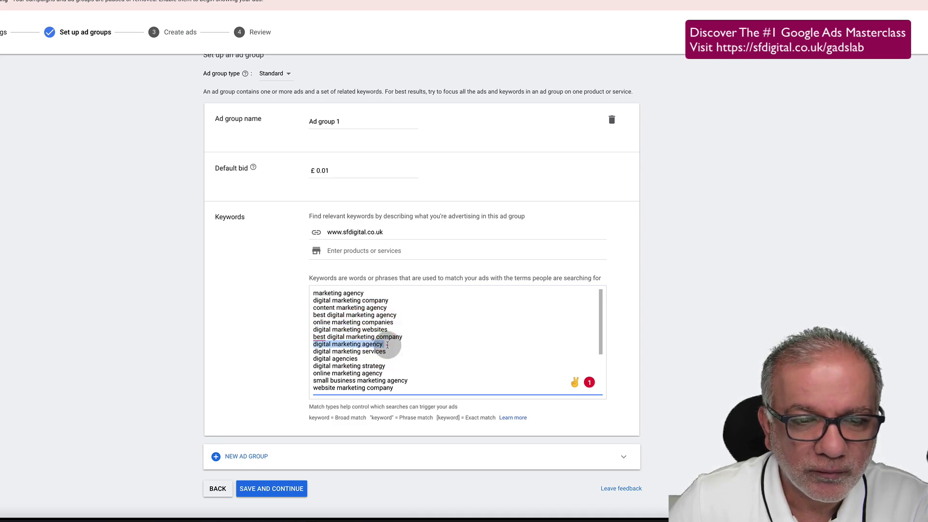
key("BackSpace")
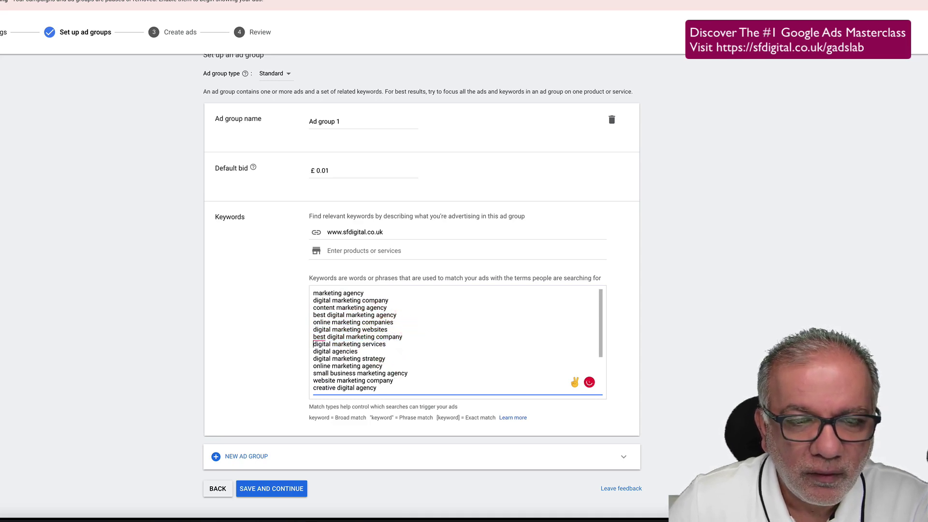
triple_click(402, 337)
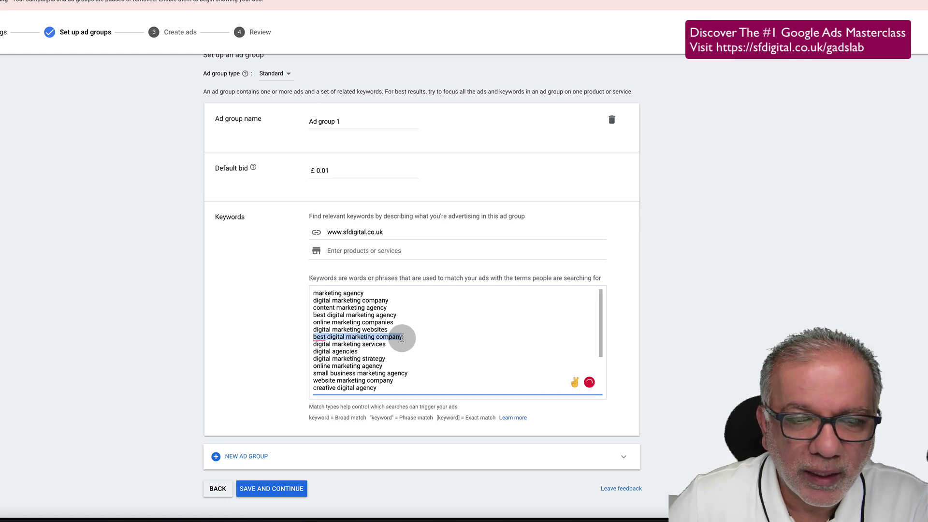
left_click(404, 338)
left_click_drag(405, 338, 309, 324)
key("BackSpace")
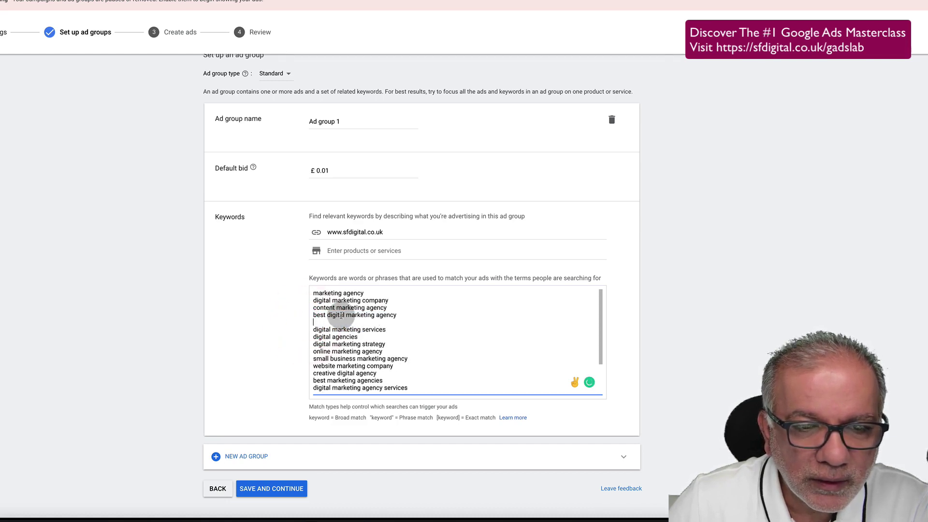
Delete "content marketing agency", "digital marketing company" and "marketing agency" from the keywords, and remove the empty line below "best digital marketing agency".
left_click(382, 306)
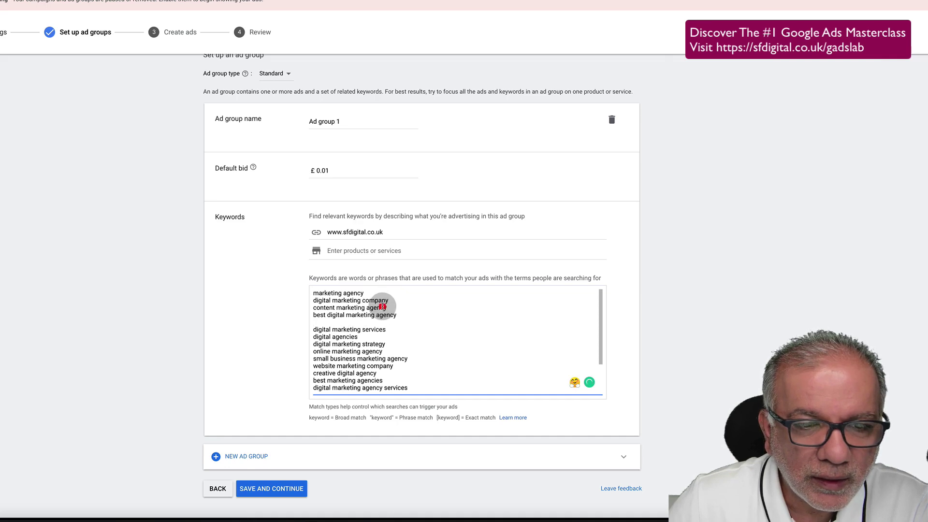
triple_click(382, 306)
key("BackSpace")
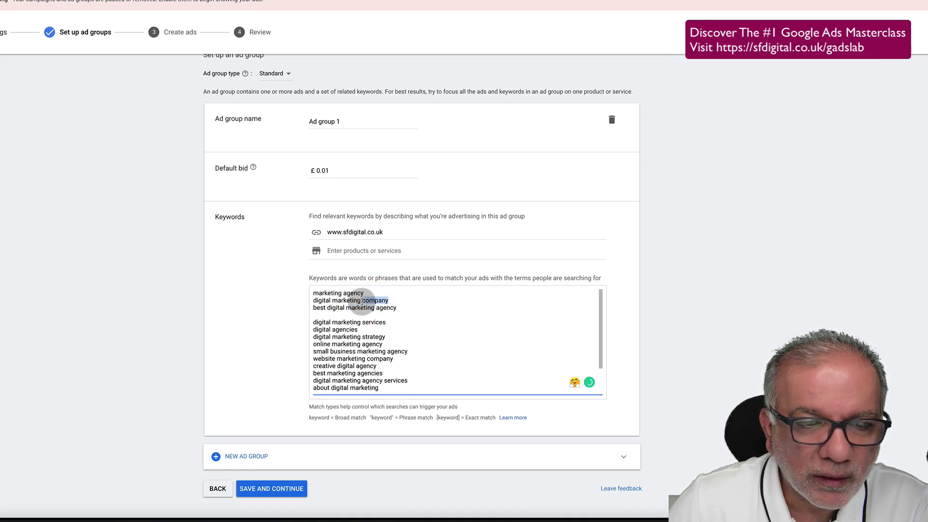
triple_click(362, 301)
key("BackSpace")
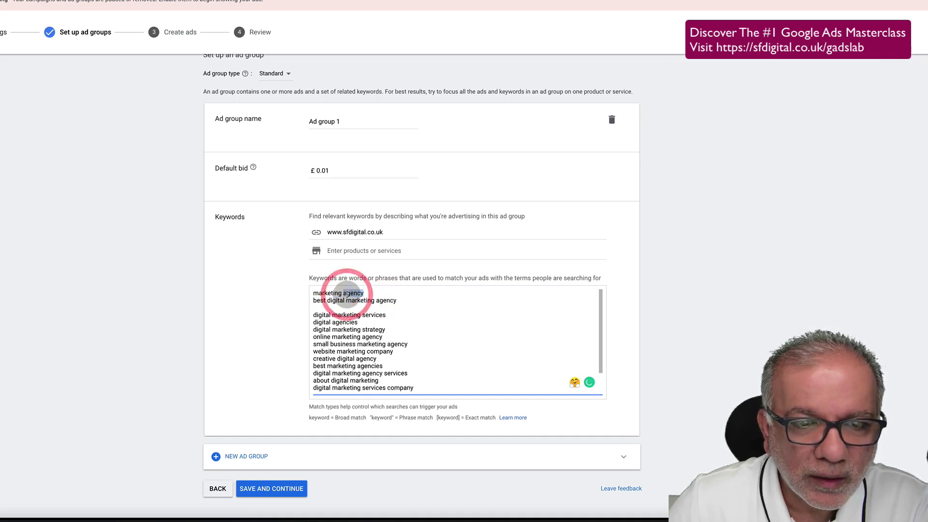
triple_click(346, 294)
key("BackSpace")
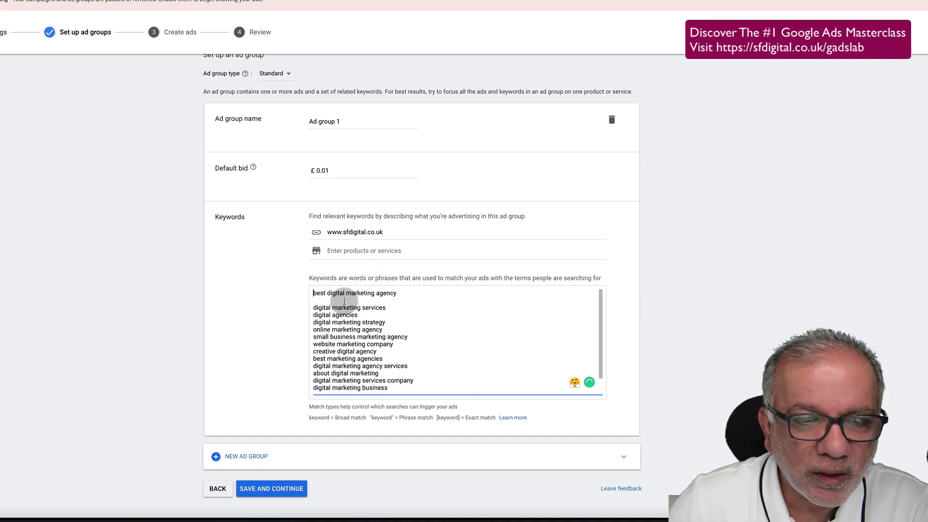
key("BackSpace")
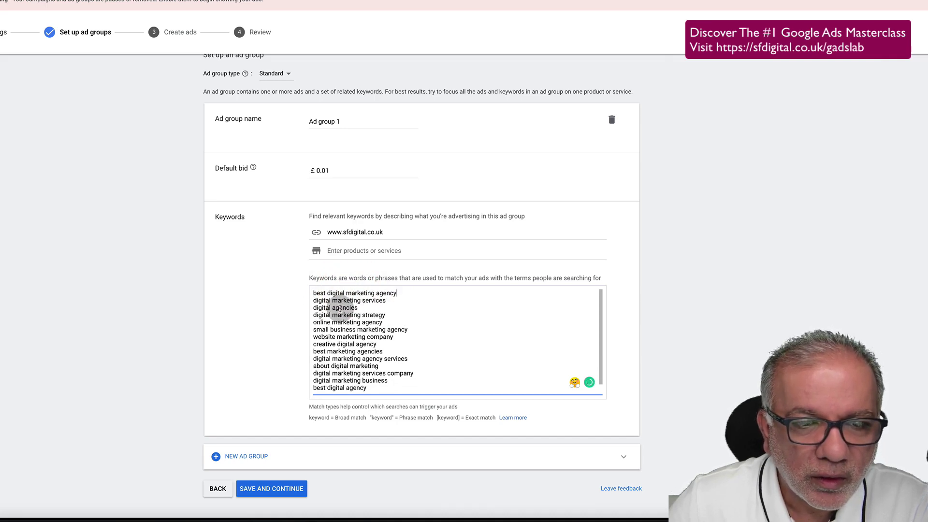
Delete the keywords "digital marketing services", "digital marketing strategy" and "online marketing agency", keeping "best digital marketing agency" and "digital agencies".
double_click(358, 293)
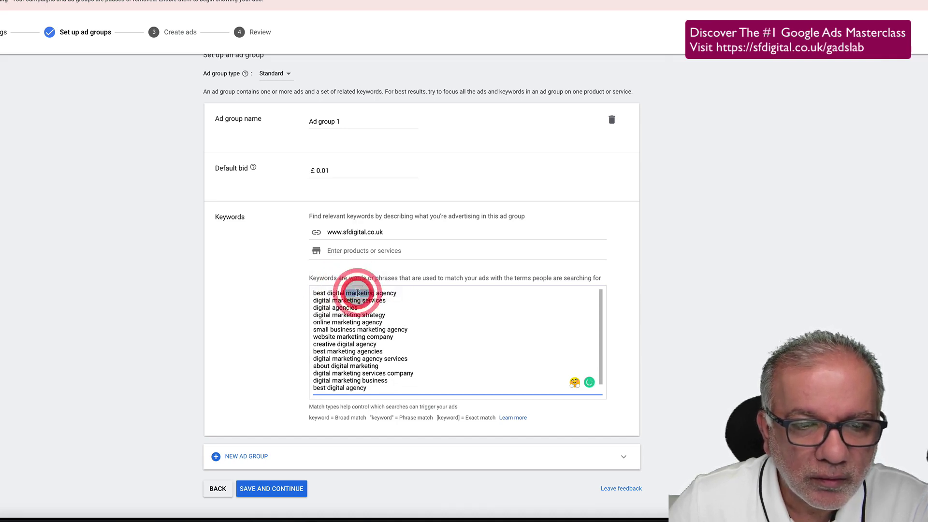
left_click(358, 293)
triple_click(334, 299)
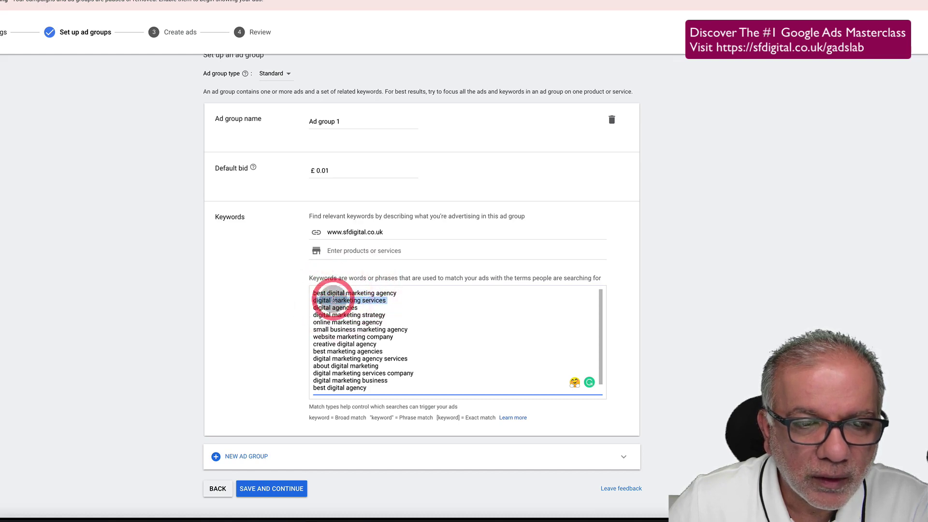
key("BackSpace")
triple_click(333, 308)
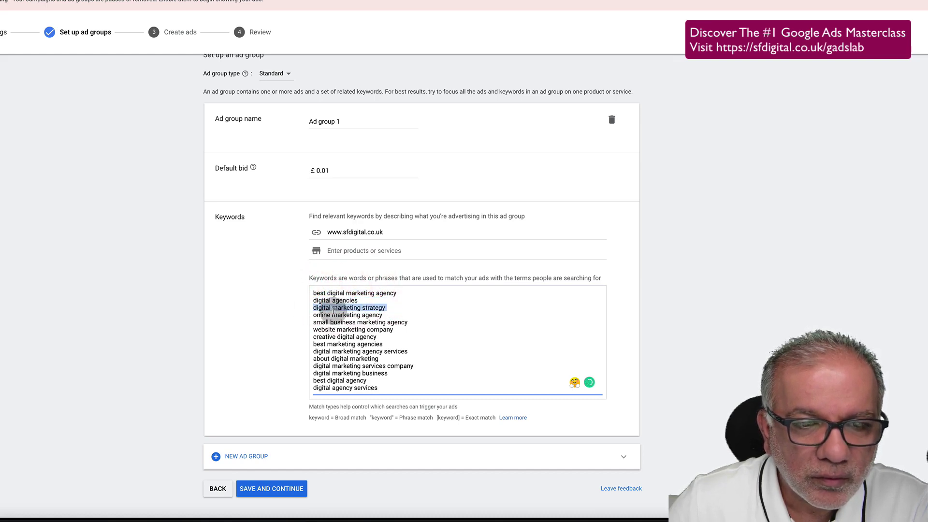
key("BackSpace")
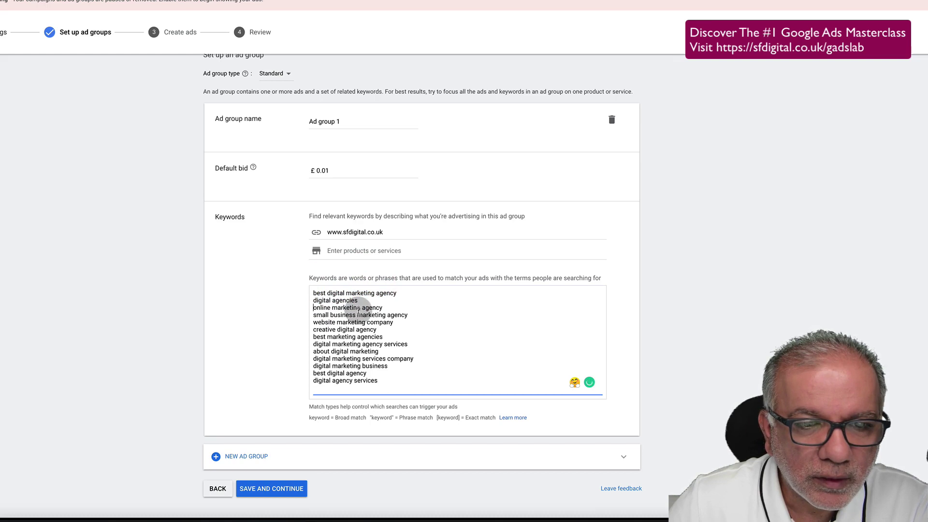
triple_click(358, 309)
key("BackSpace")
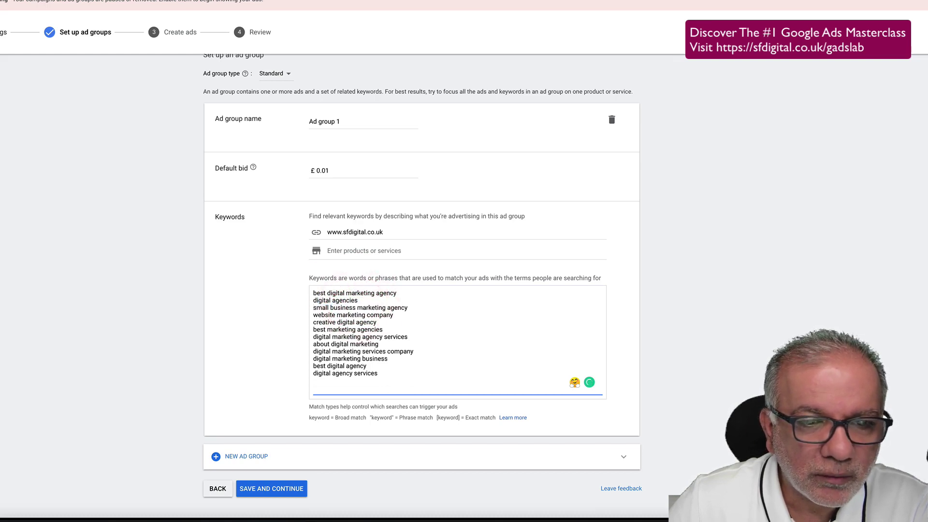
Remove "small business marketing agency", "best marketing agencies" and "website marketing company" from the keyword list.
left_click(362, 308)
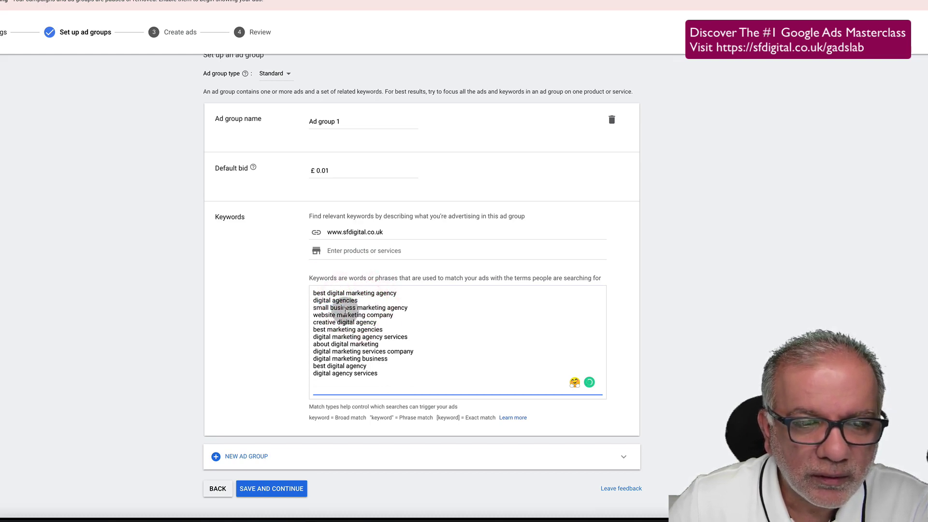
triple_click(376, 308)
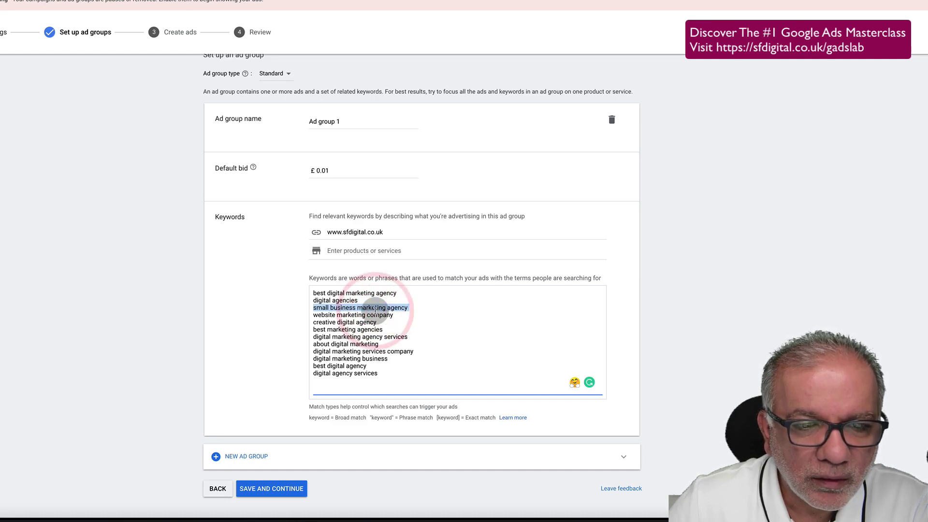
key("BackSpace")
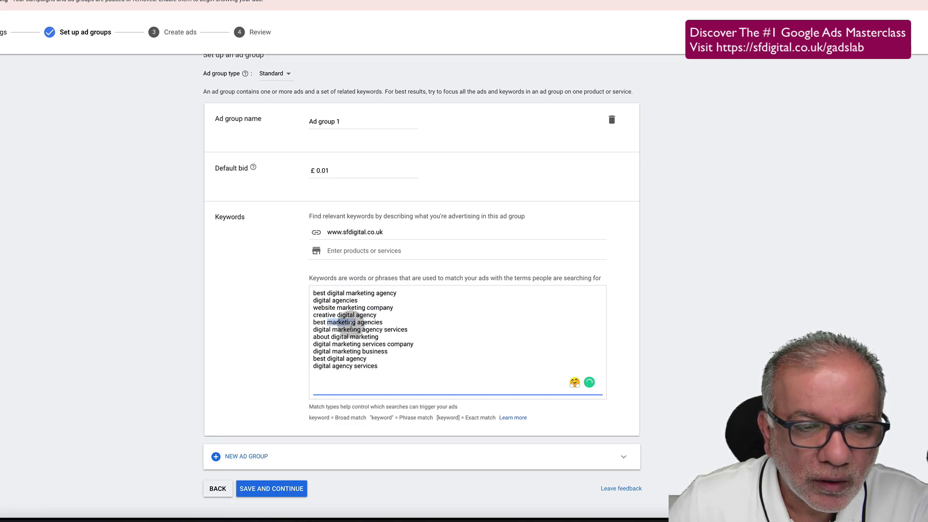
key("BackSpace")
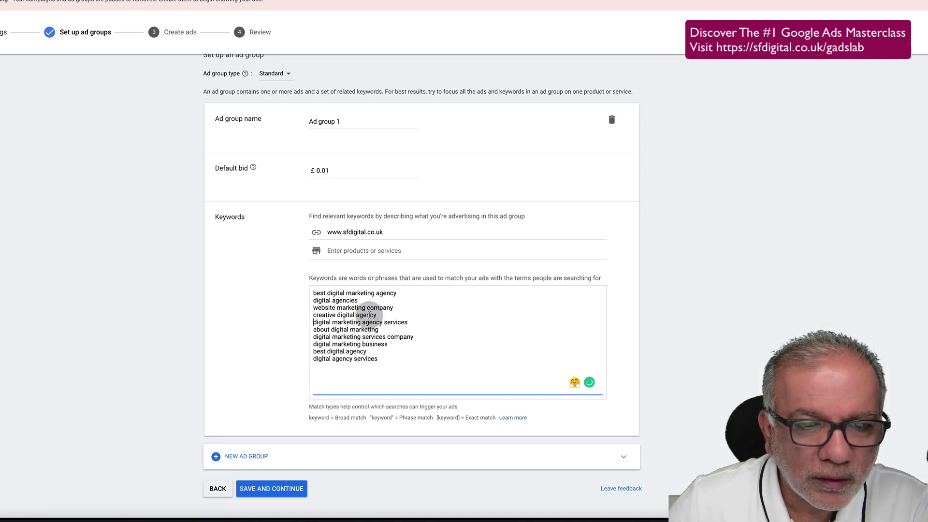
triple_click(345, 308)
key("BackSpace")
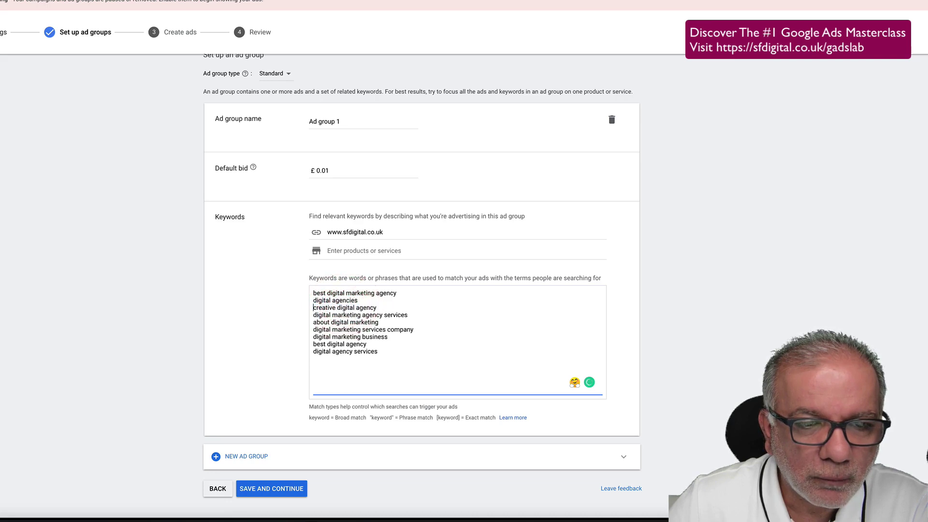
Delete the keywords "about digital marketing", "digital marketing services company" and "digital marketing business".
triple_click(339, 323)
key("BackSpace")
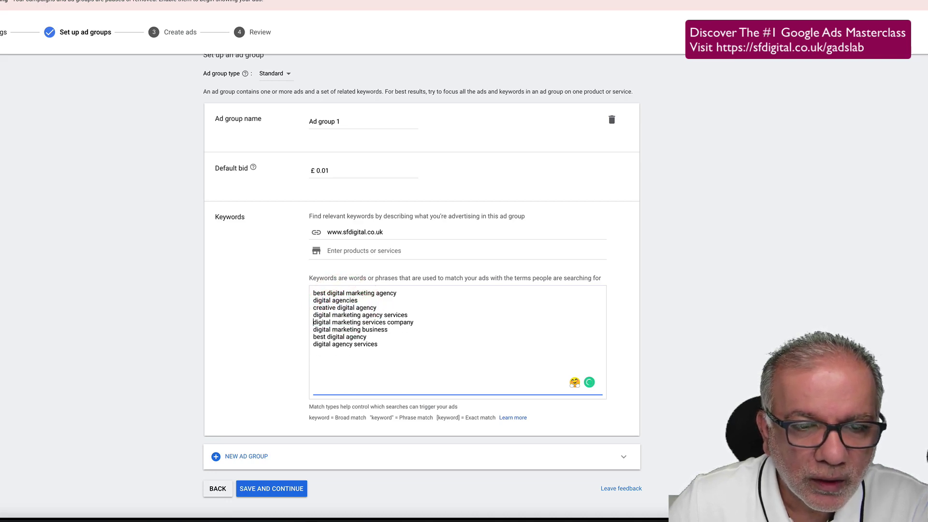
triple_click(334, 322)
key("BackSpace")
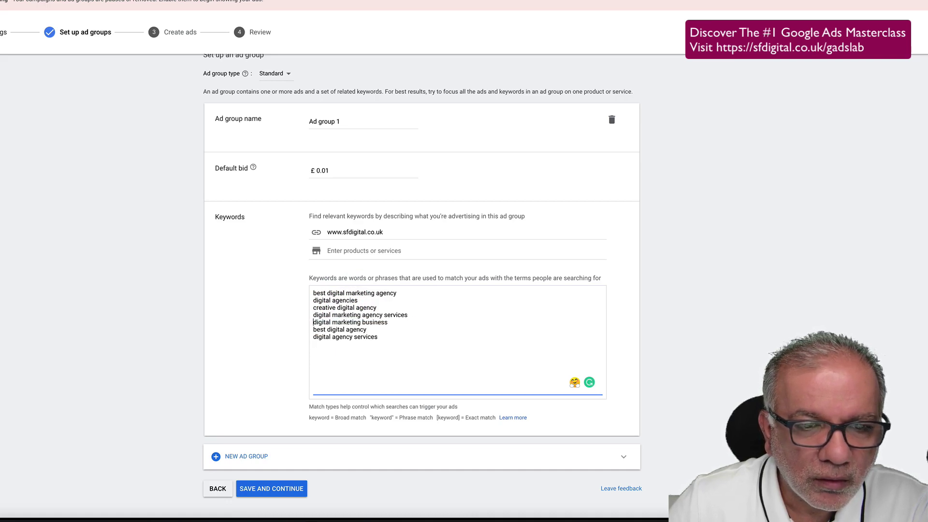
triple_click(333, 323)
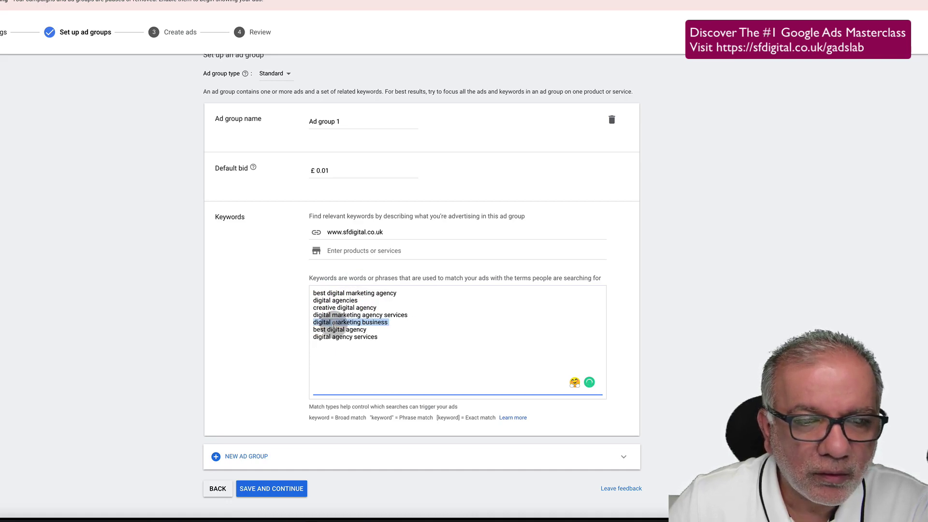
key("BackSpace")
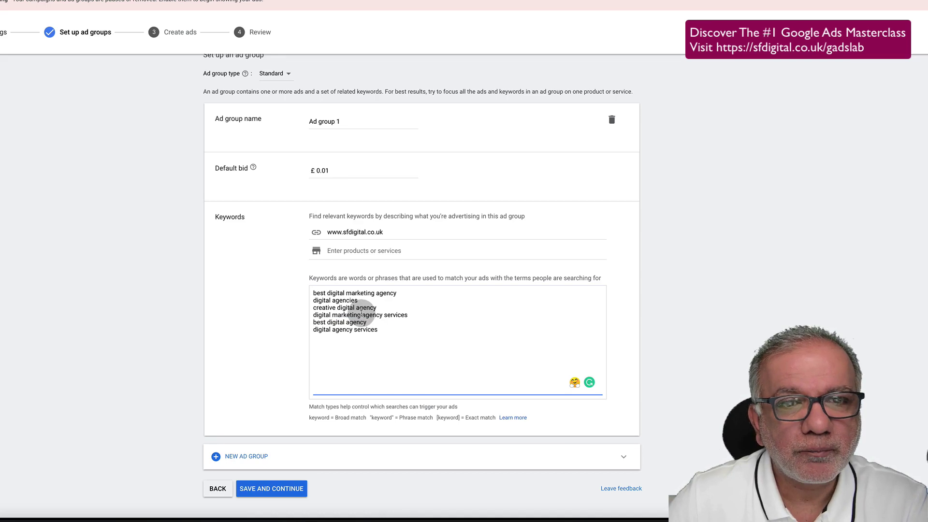
left_click(904, 0)
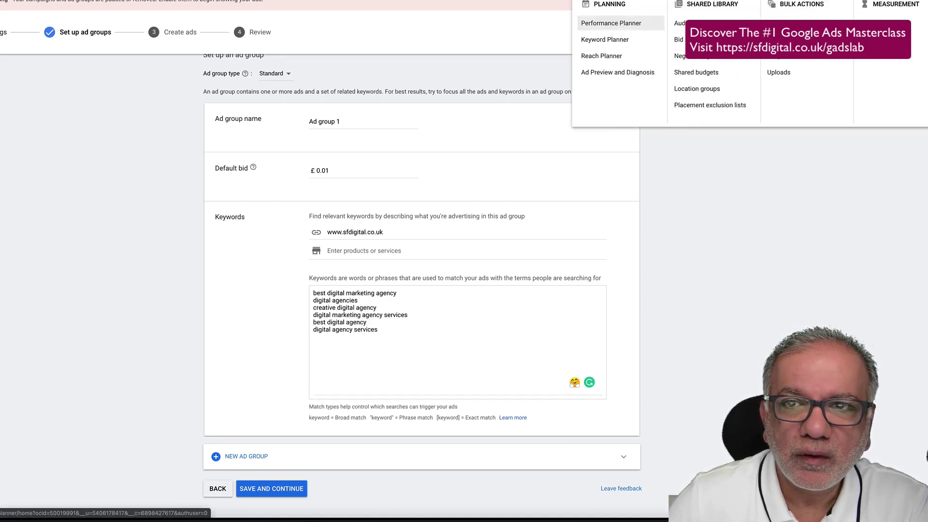
left_click(592, 41)
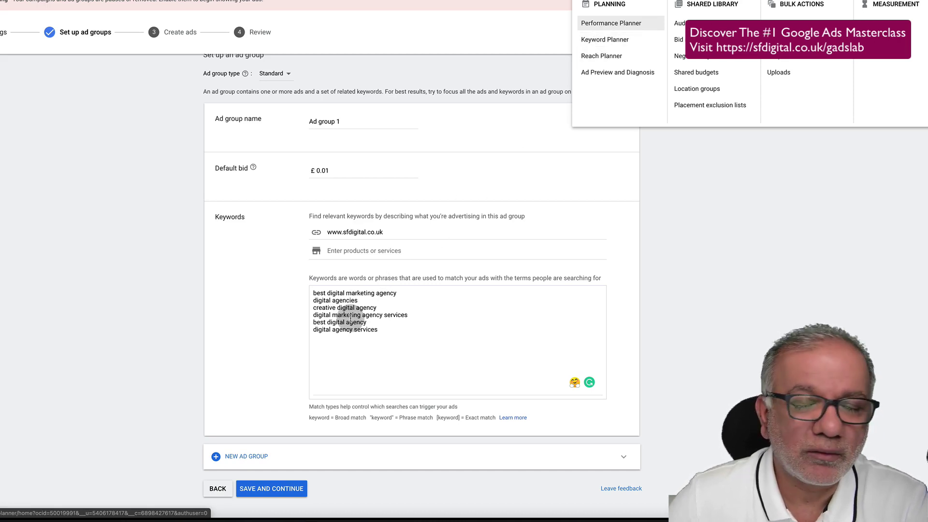
left_click(392, 336)
left_click_drag(391, 336, 307, 292)
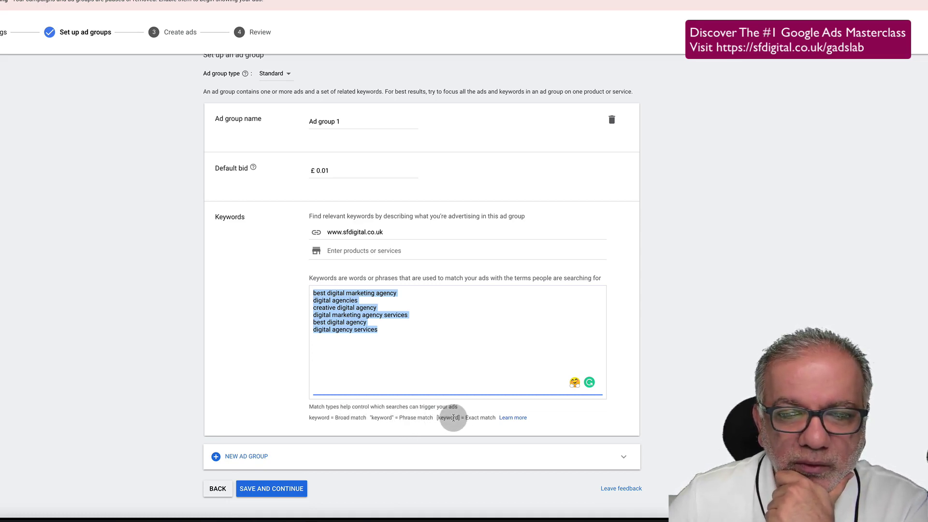
Add a closing double quotation mark to the end of each of the six remaining keywords.
left_click(385, 327)
type("\"")
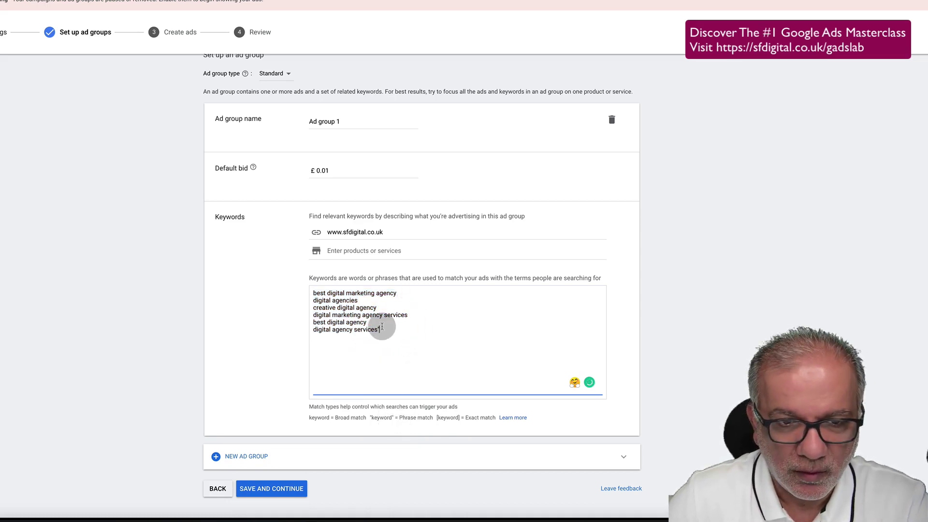
left_click(370, 322)
type("\"")
left_click(415, 314)
type("\"")
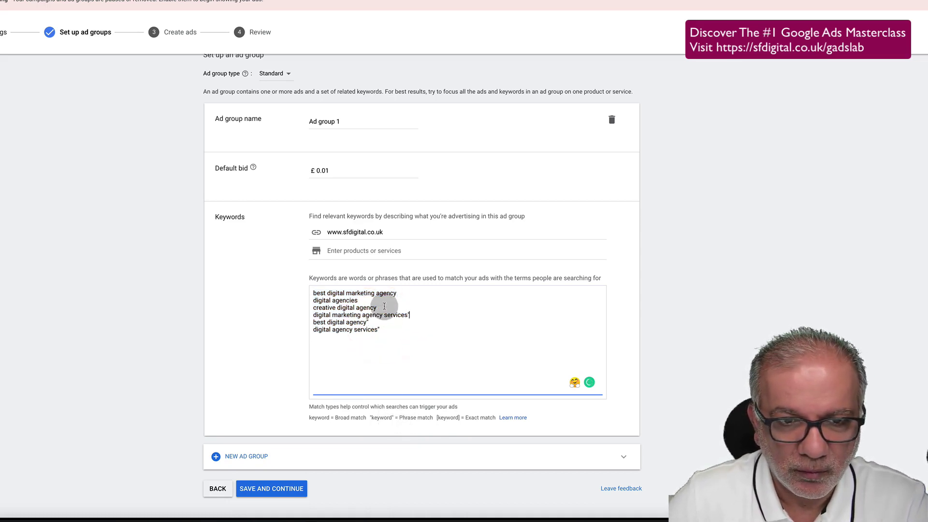
type("\"")
left_click(370, 300)
type("\"")
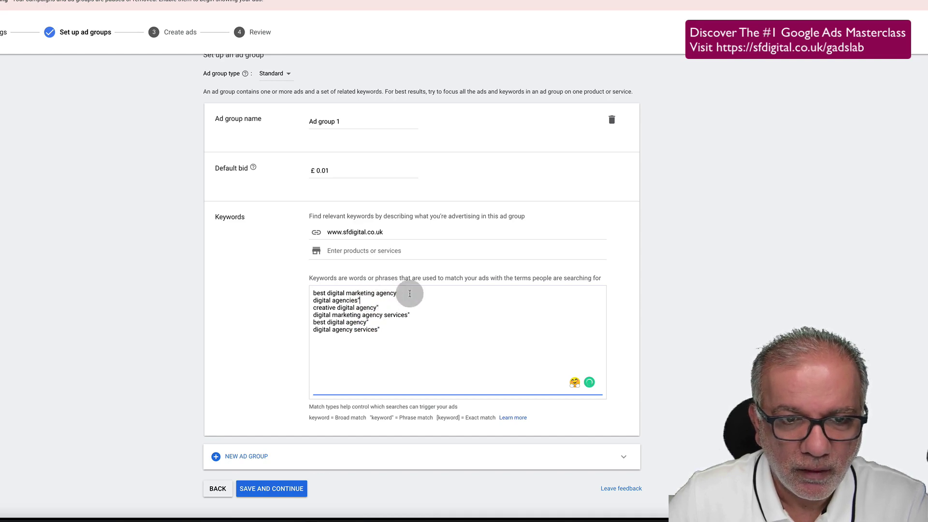
left_click(406, 293)
type("\"")
Add an opening double quotation mark before each of the six keywords, making them all phrase match.
left_click(313, 295)
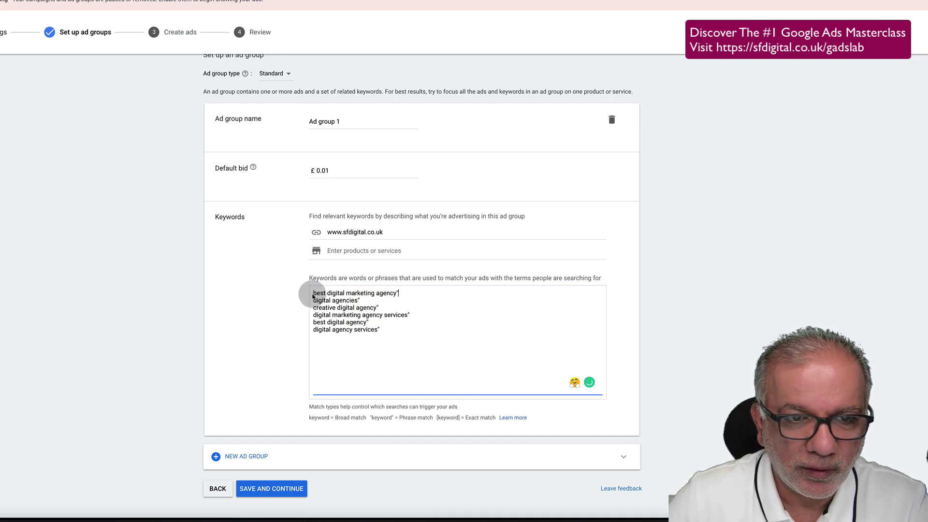
type("\"")
left_click(313, 301)
type("\"")
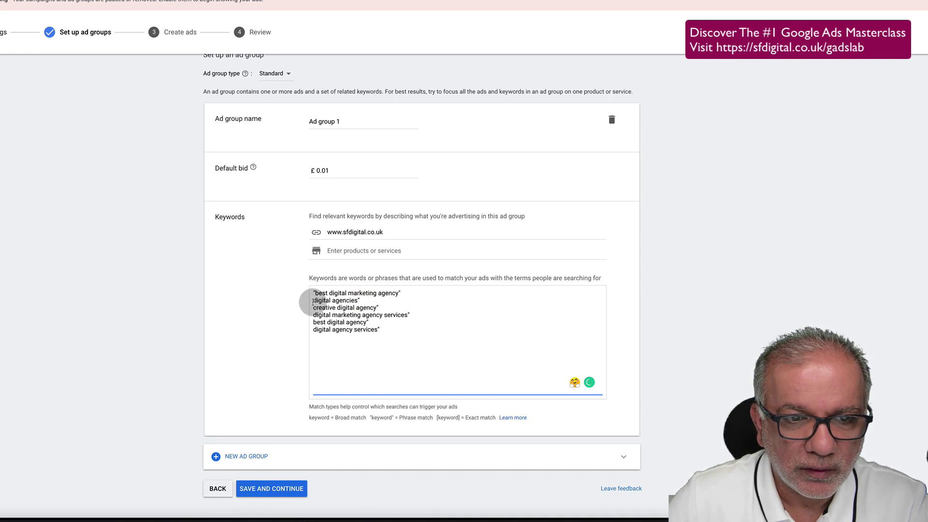
left_click(313, 309)
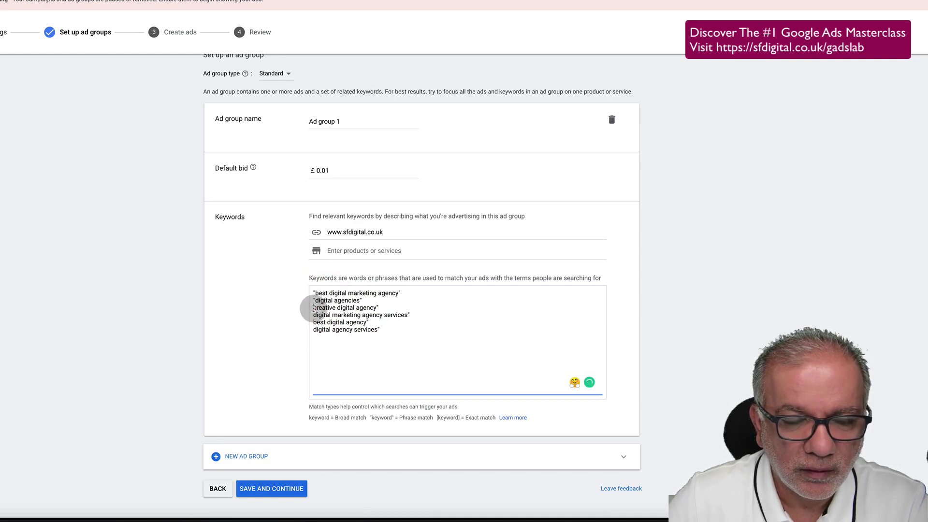
type("\"")
left_click(313, 315)
type("\"")
left_click(313, 323)
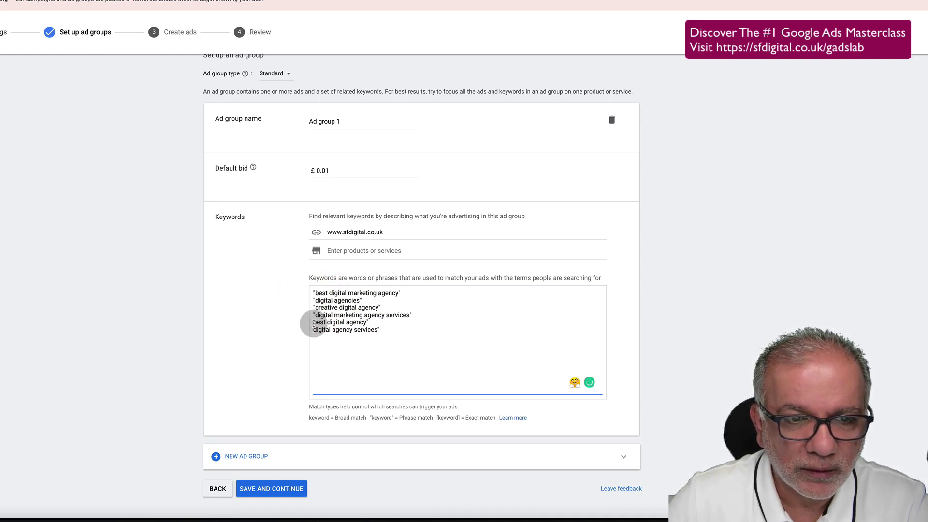
type("\"")
left_click(314, 327)
left_click(314, 327)
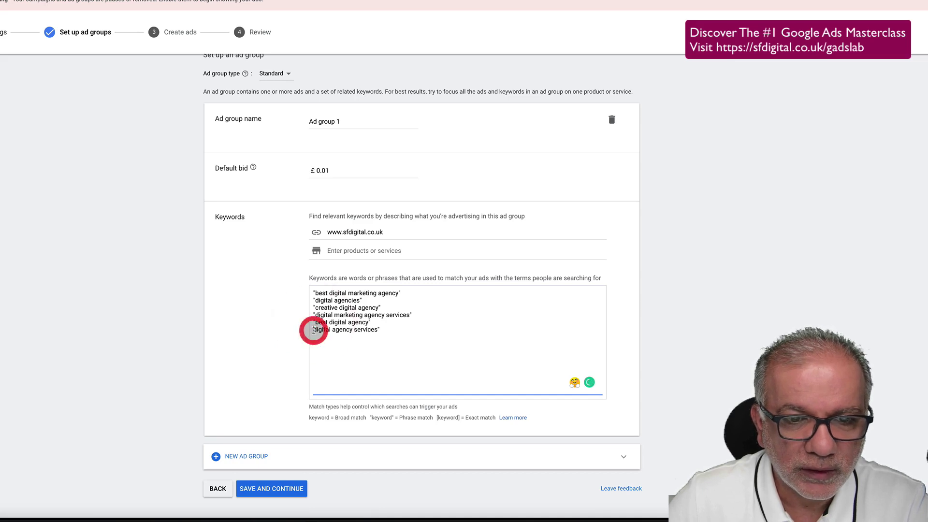
type("\"")
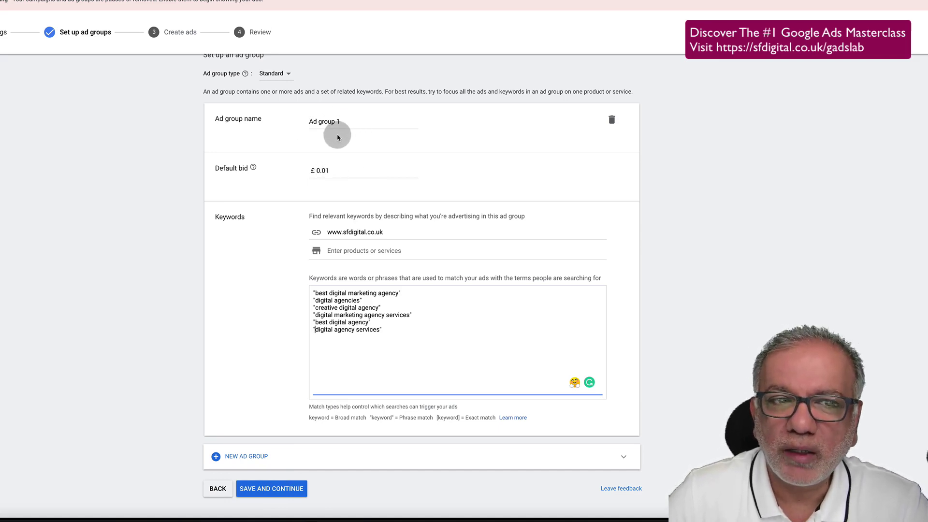
Set the ad group's default bid to £1.00.
double_click(339, 171)
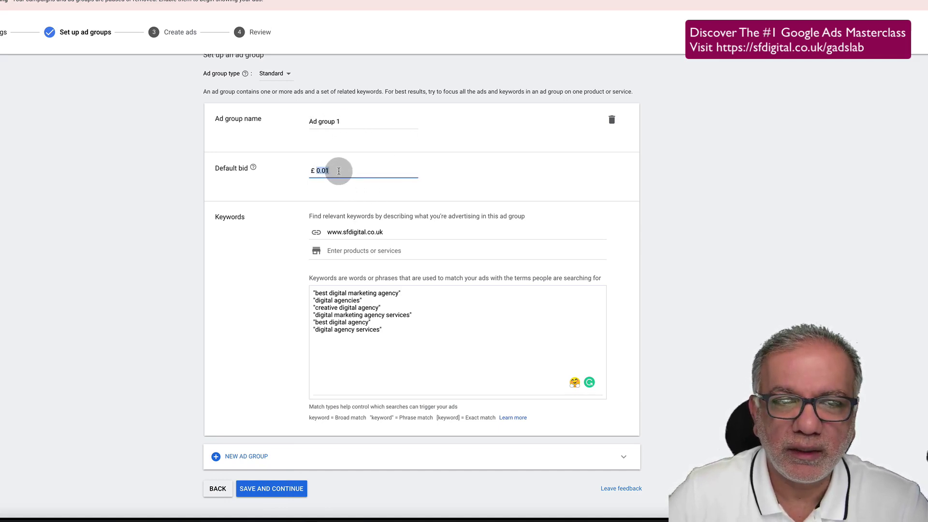
key("BackSpace")
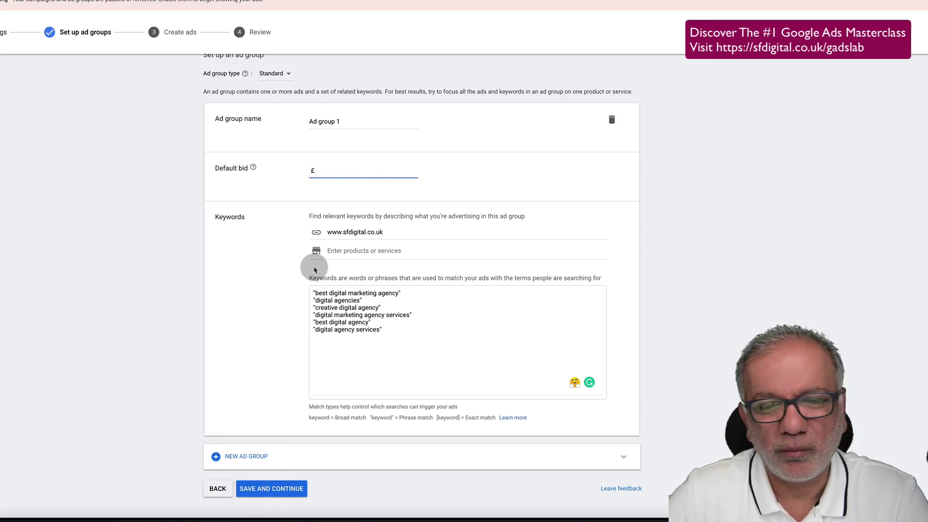
left_click(279, 488)
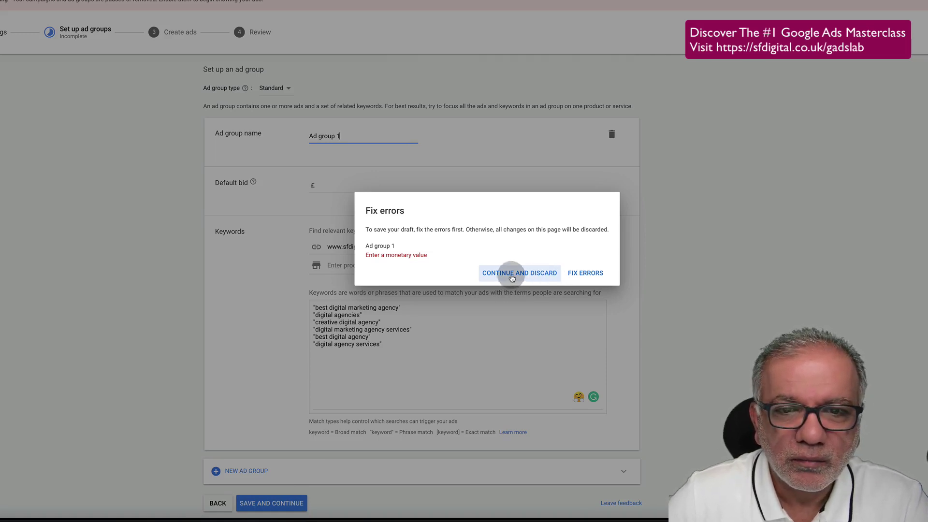
left_click(585, 272)
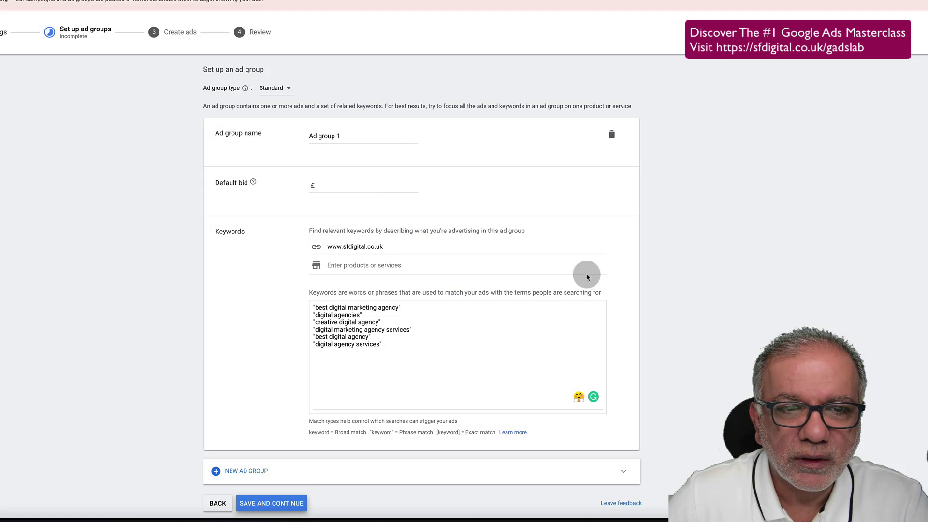
left_click(346, 183)
type("1.0")
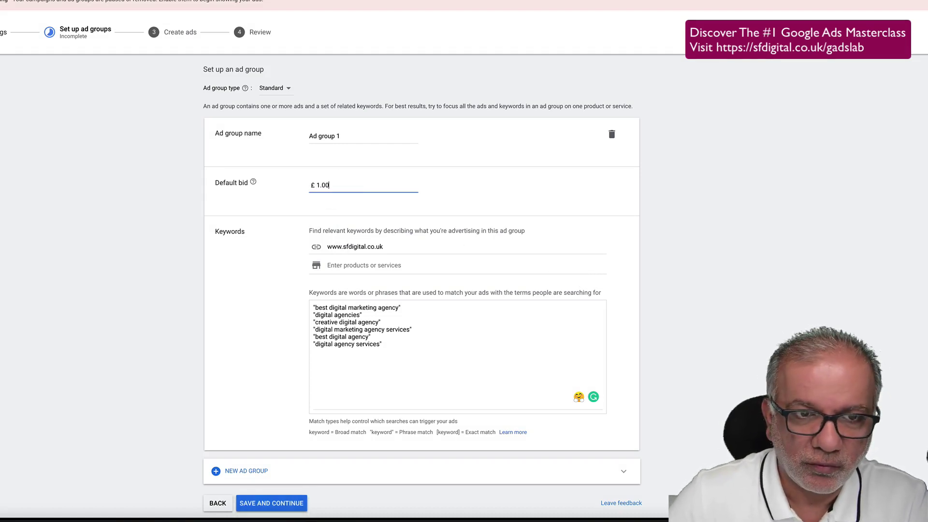
Rename the ad group to "Digital Agency", save it and continue to ad creation.
triple_click(342, 135)
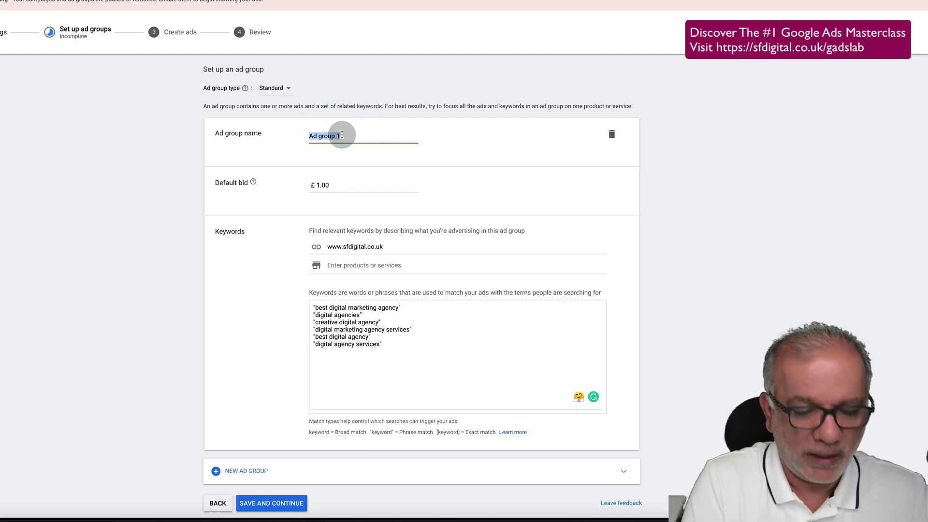
type("Digital Agency")
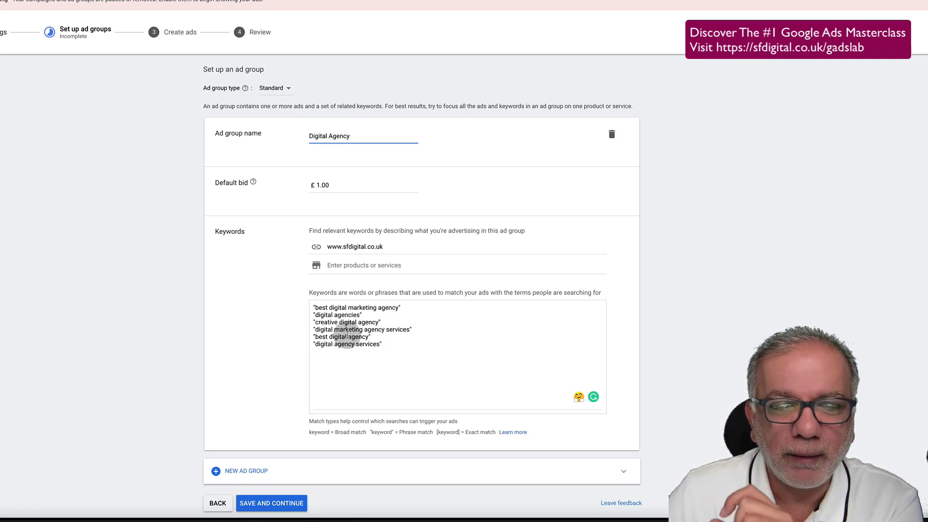
left_click(281, 499)
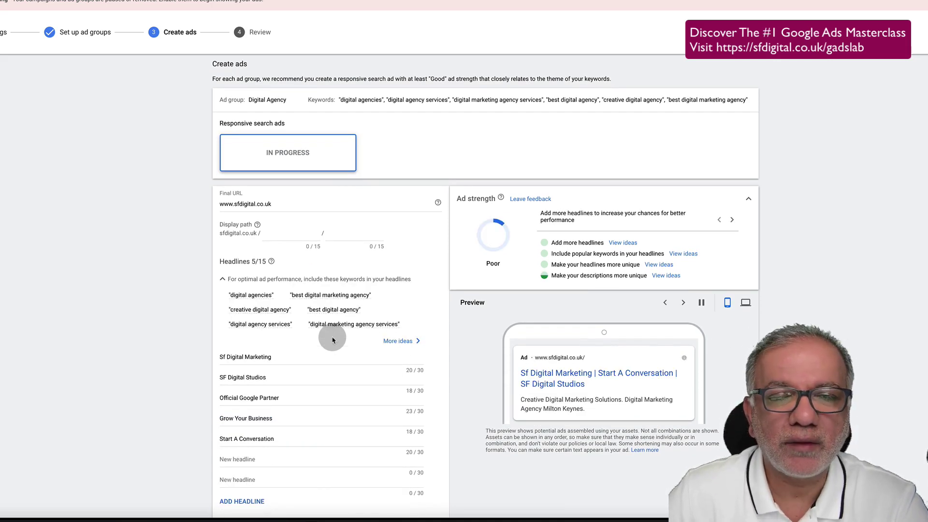
Examine the responsive search ad's headlines and descriptions, and expand the headline ideas for online availability, shipping and returns, and benefits.
scroll(332, 339, "down", 1)
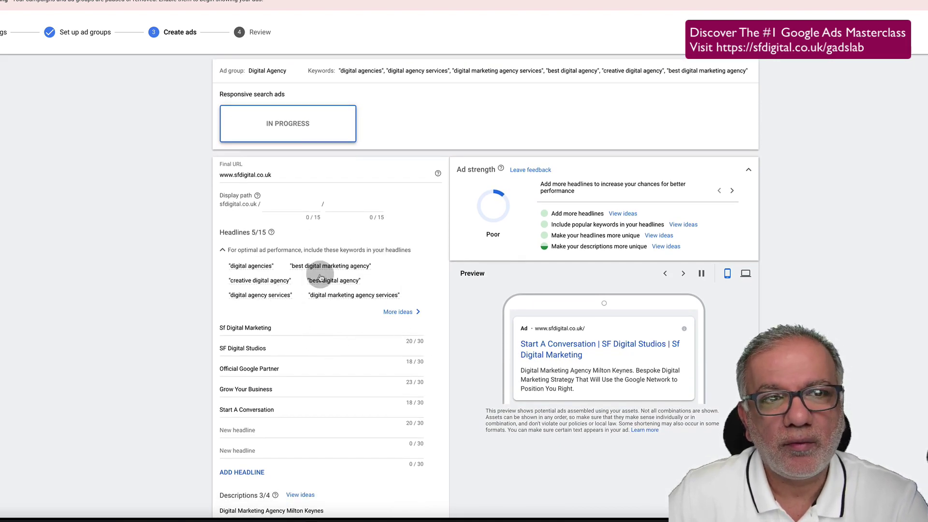
mouse_move(321, 278)
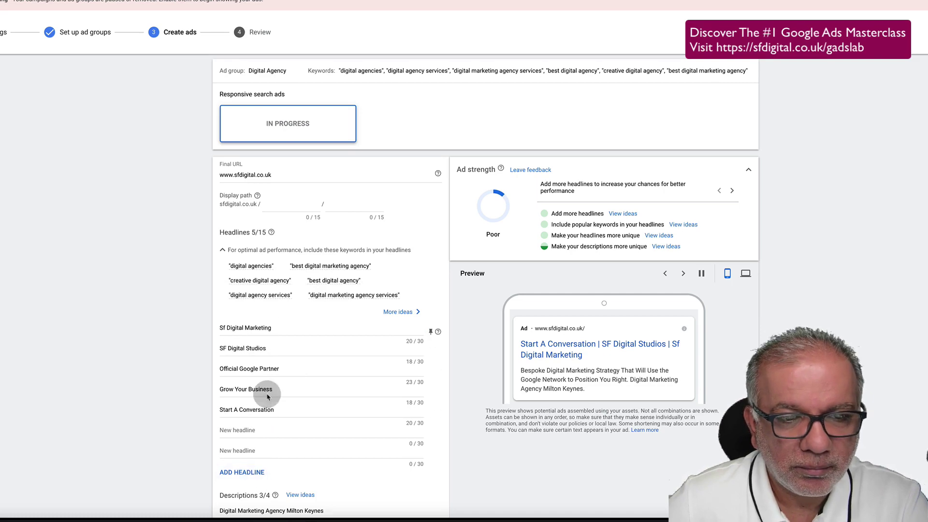
scroll(251, 357, "down", 4)
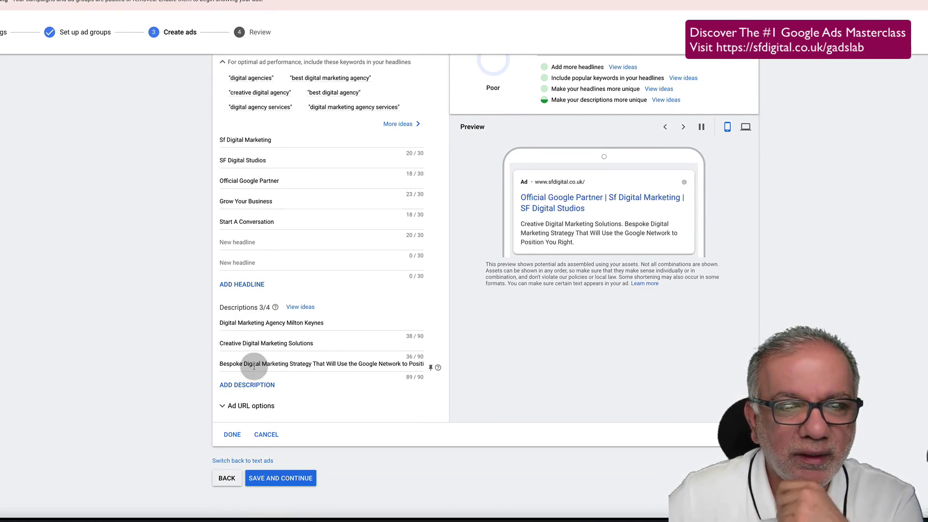
scroll(251, 366, "up", 2)
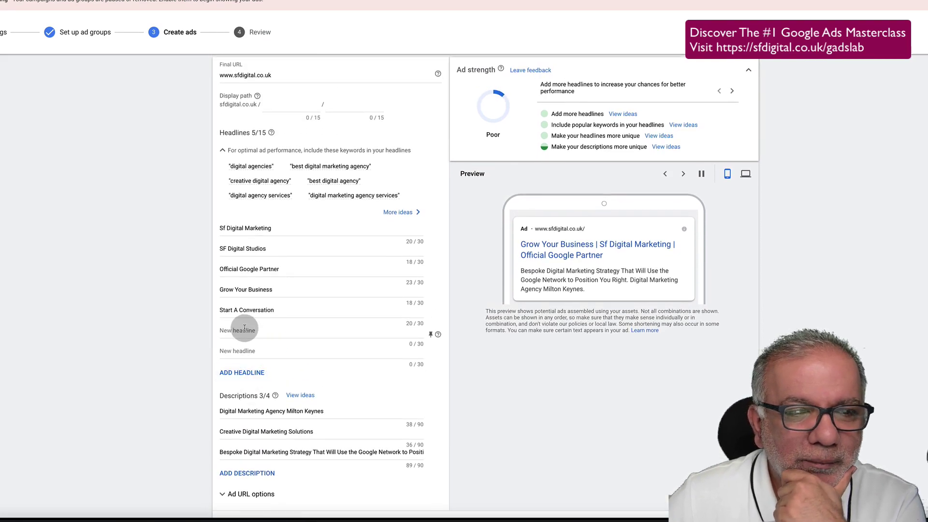
left_click(244, 329)
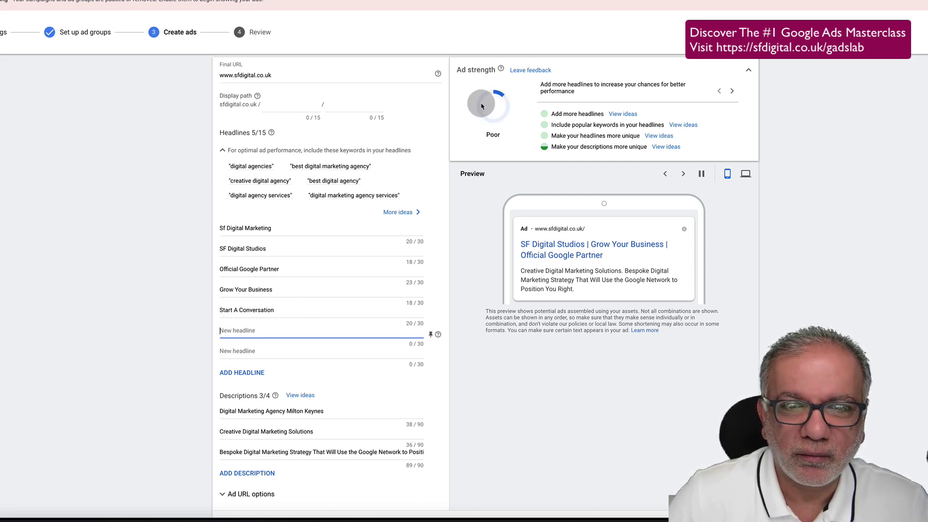
left_click(623, 115)
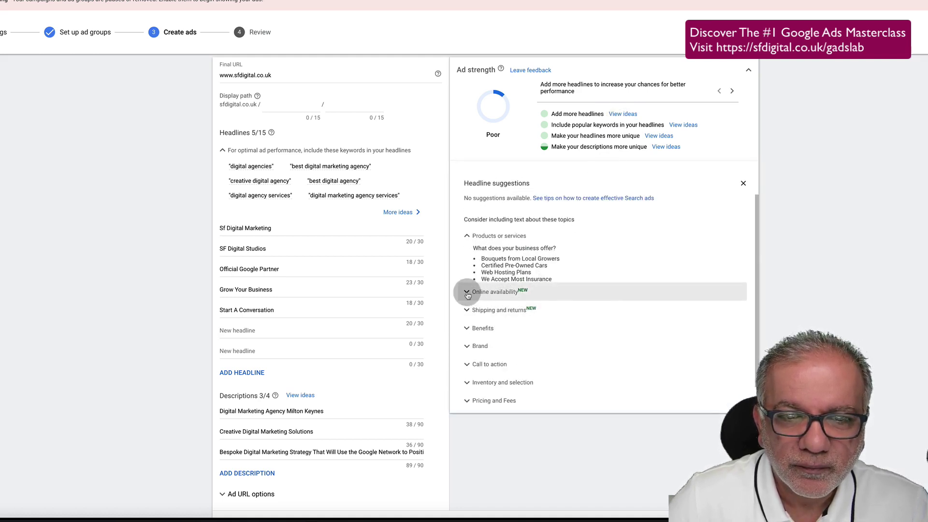
left_click(491, 292)
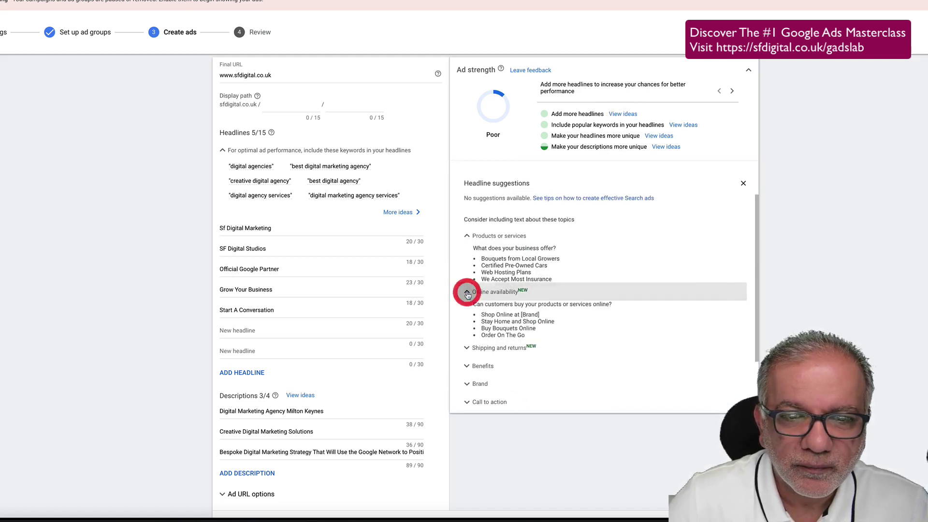
left_click(469, 346)
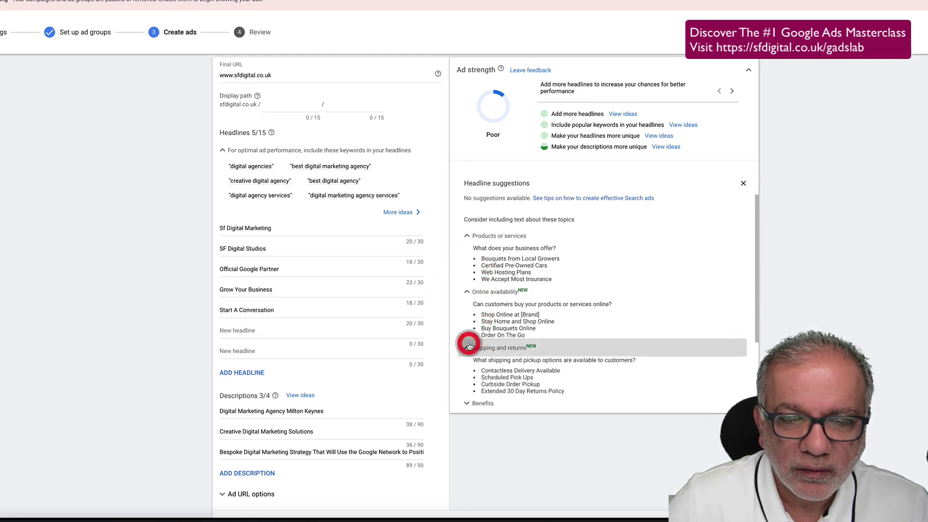
scroll(468, 338, "down", 2)
left_click(468, 329)
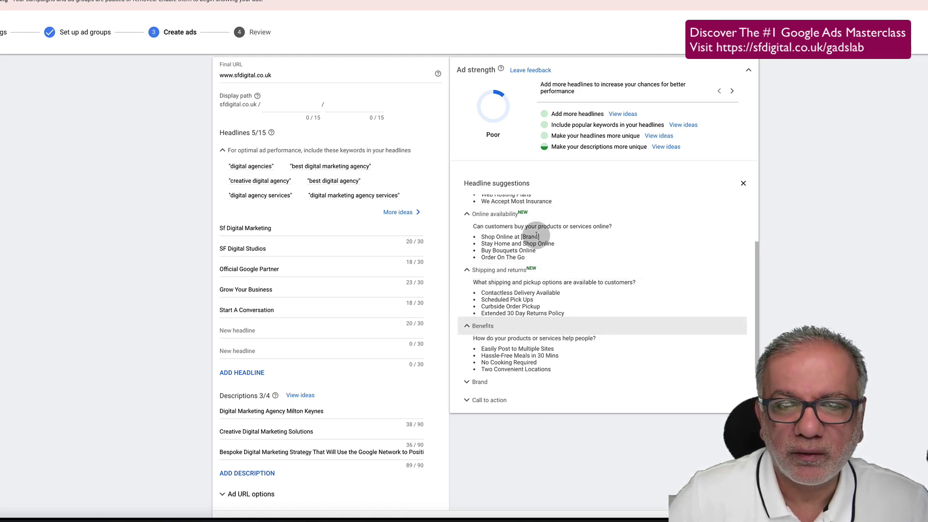
scroll(537, 235, "up", 1)
scroll(537, 236, "up", 3)
scroll(536, 236, "down", 2)
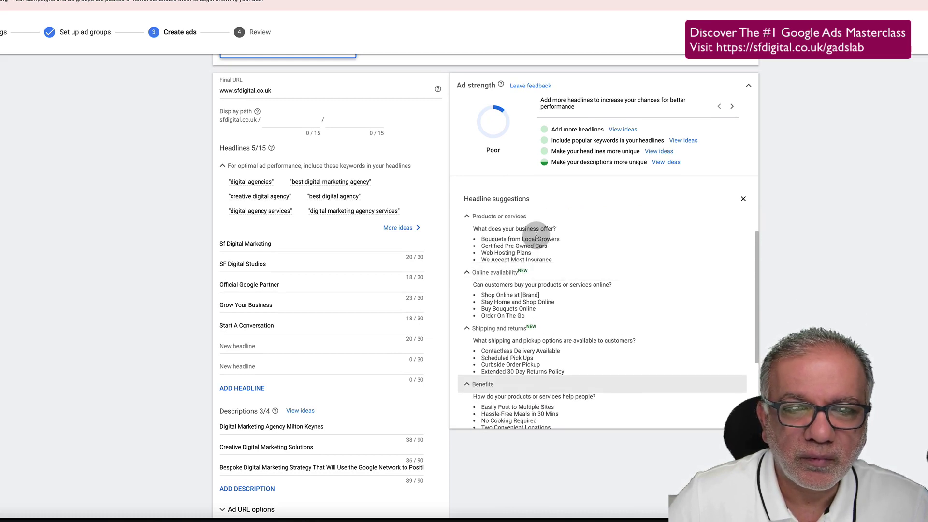
scroll(537, 235, "down", 5)
Add the headline "Pay Per Click Agency" to the responsive search ad.
left_click(281, 347)
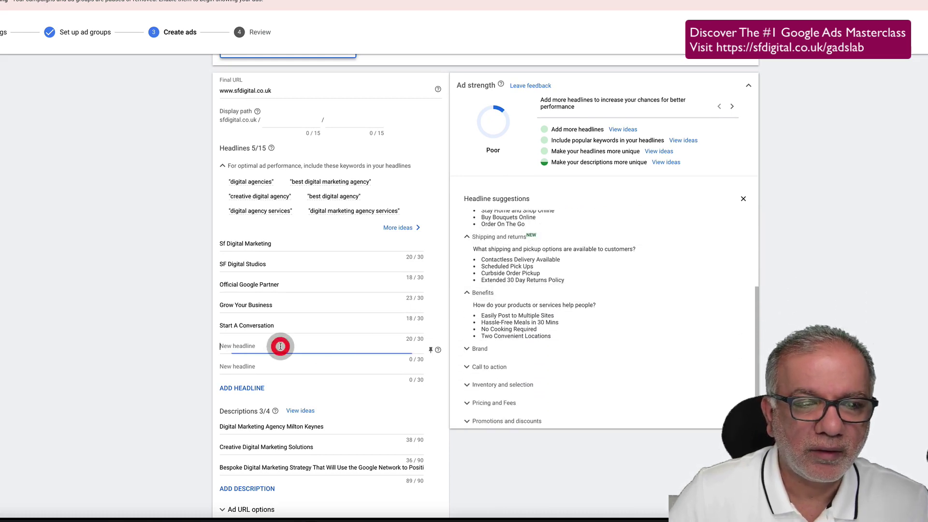
type("Pay Per")
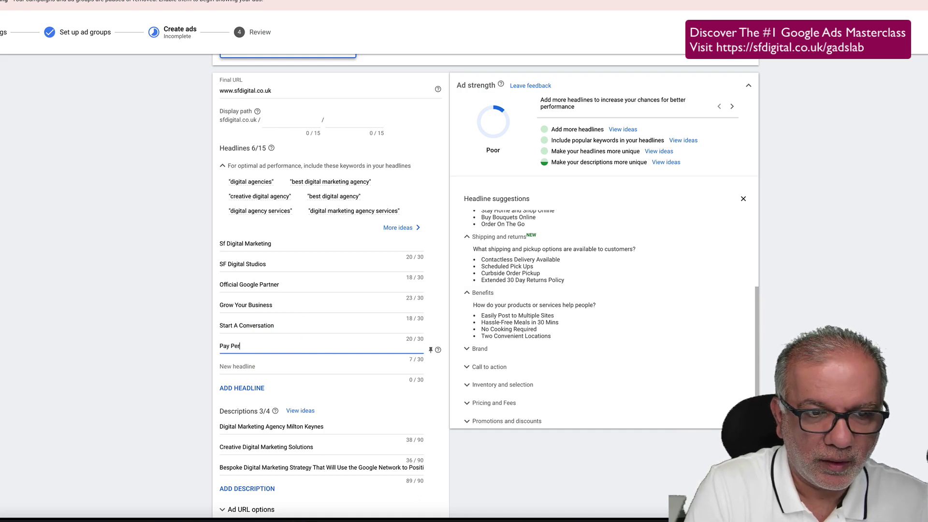
type(" Click Agenc")
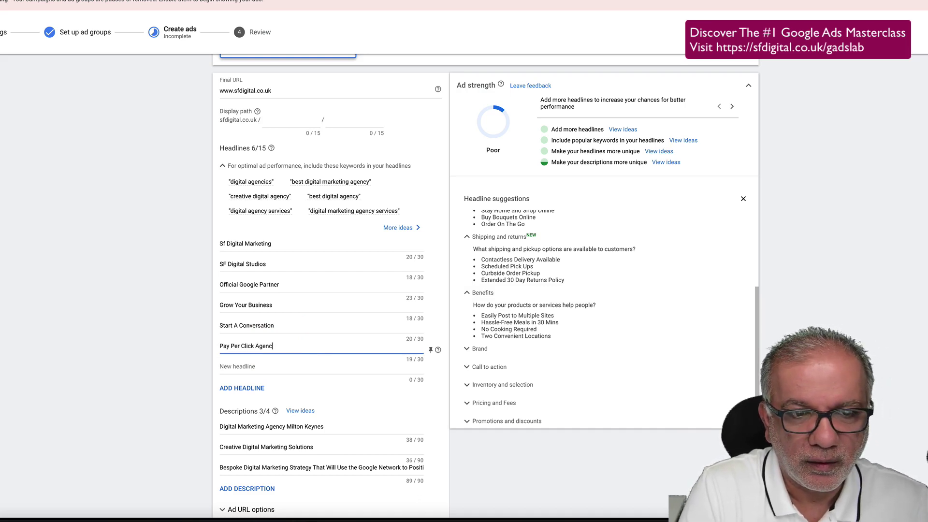
type("y")
key("Tab")
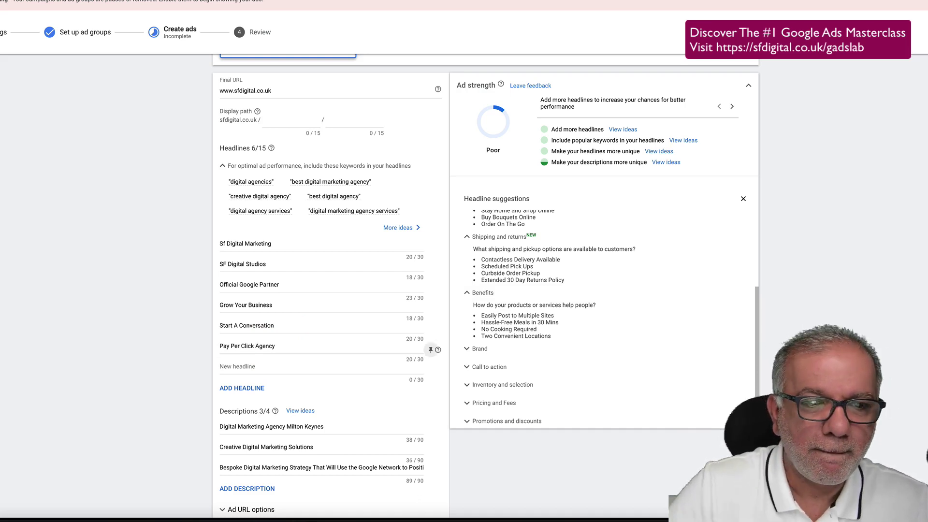
Add the headline "Digital Marketing Agency" after the existing headlines.
left_click(280, 366)
scroll(281, 366, "down", 1)
scroll(281, 367, "up", 1)
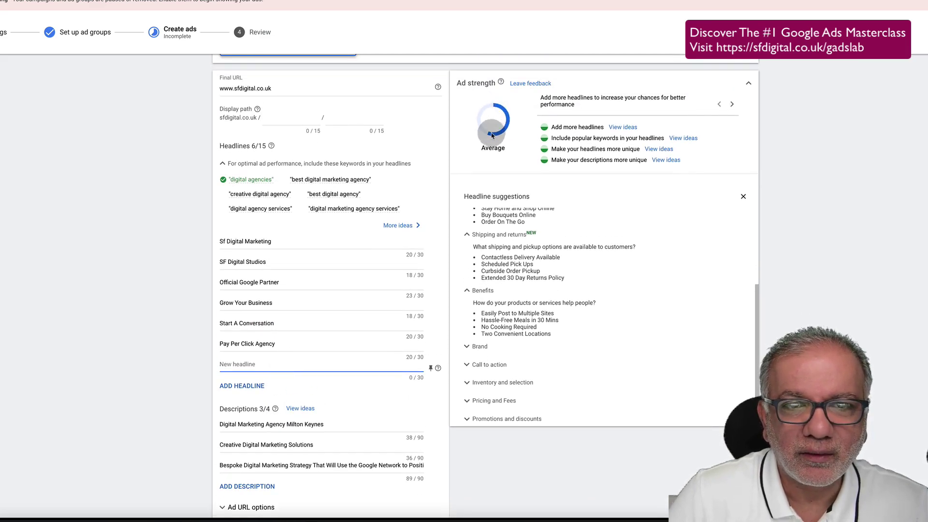
left_click(271, 364)
type("Digita")
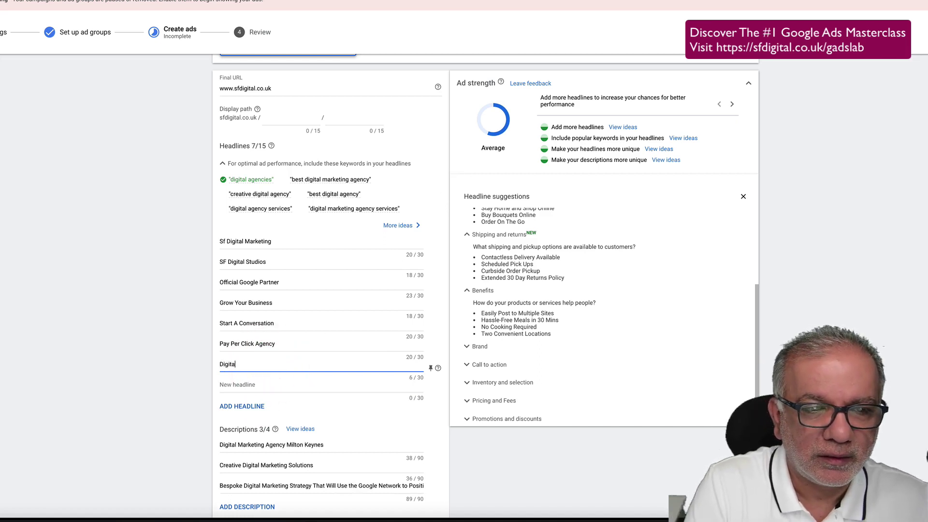
type("l Marketing Age")
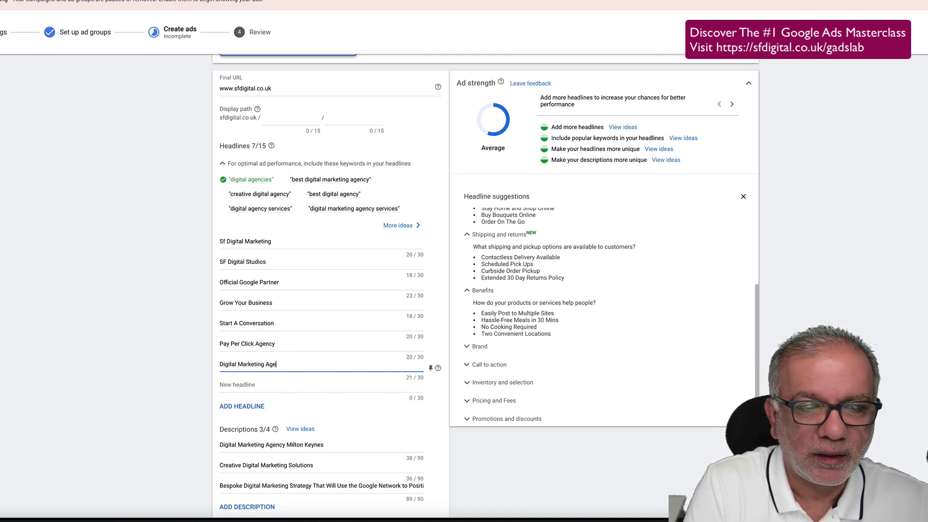
key("Tab")
key("Tab")
key("Tab")
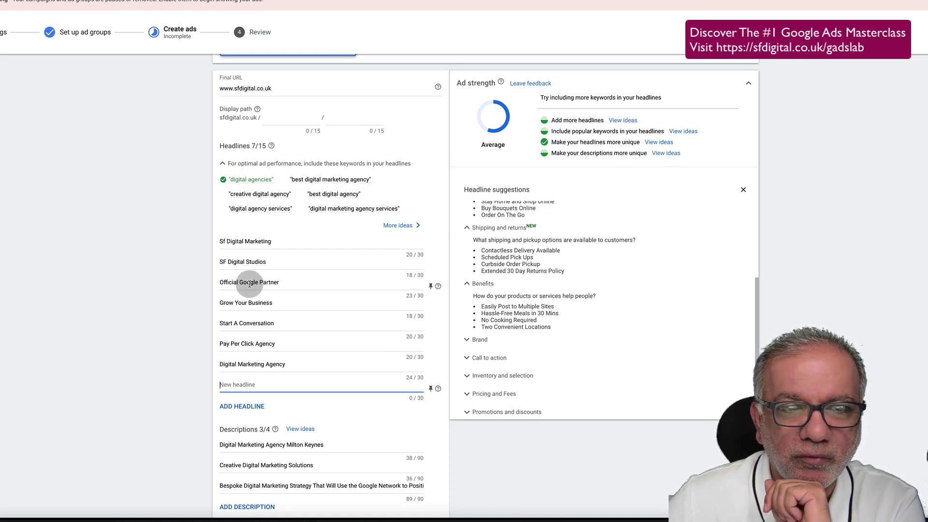
Examine the keywords suggested for the headlines, including their recent search volume, and request more keyword ideas.
mouse_move(245, 199)
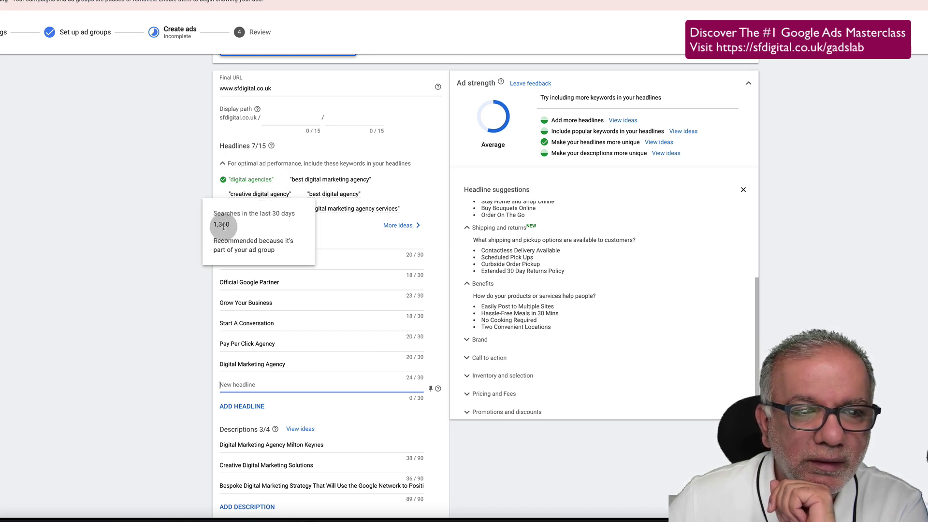
left_click(256, 196)
left_click(257, 196)
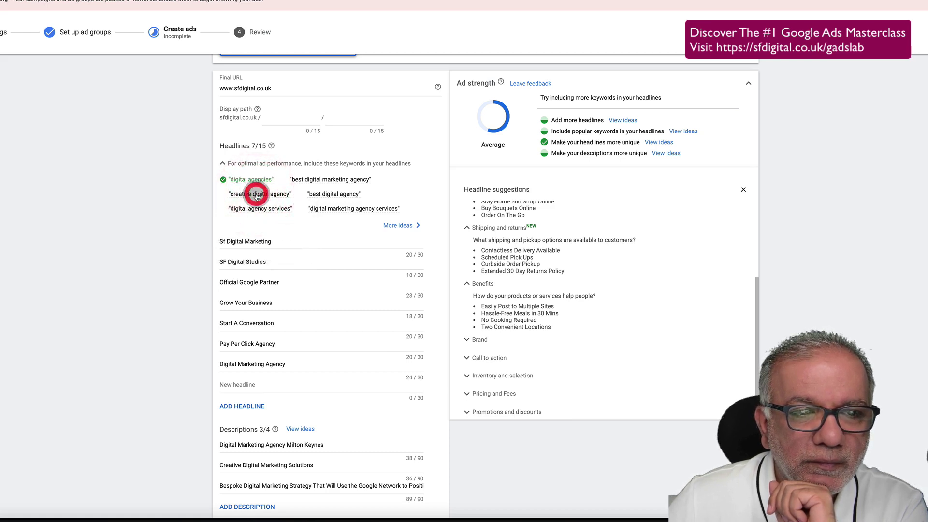
left_click(406, 226)
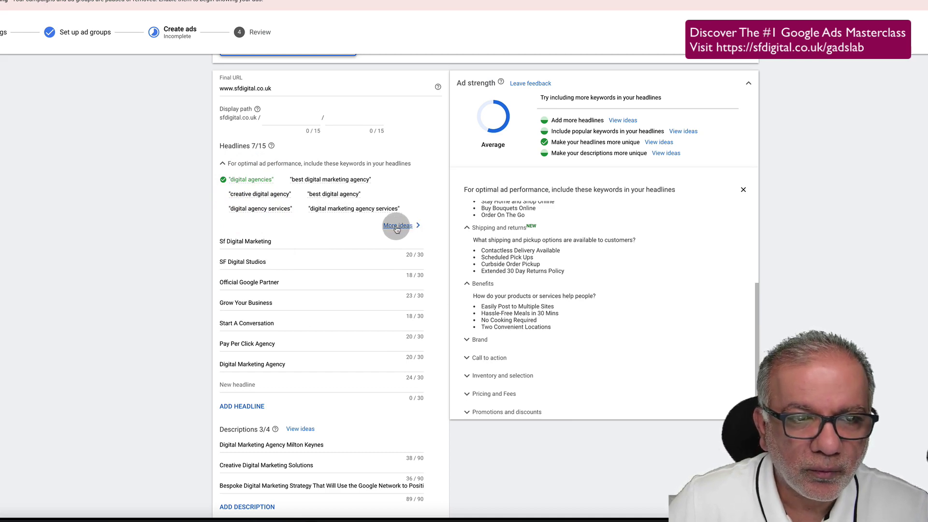
left_click(398, 228)
left_click(420, 227)
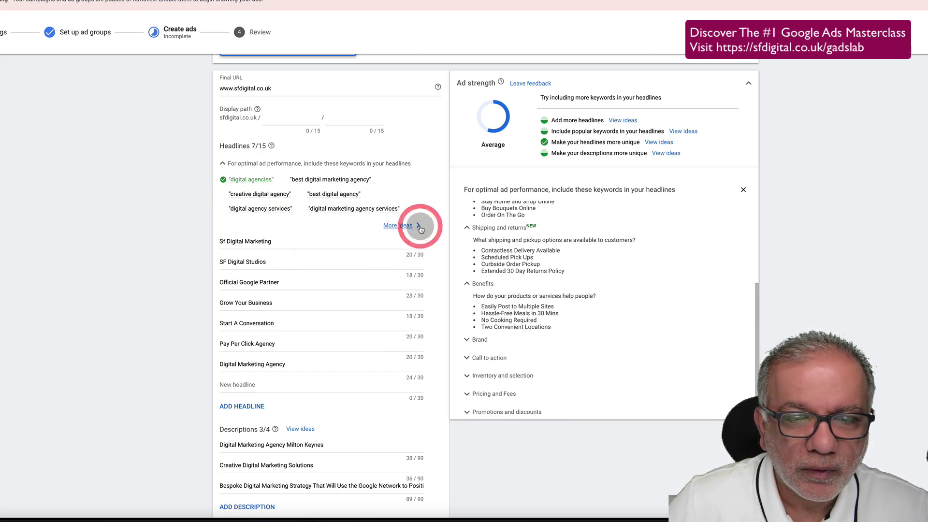
left_click(408, 225)
scroll(406, 228, "up", 3)
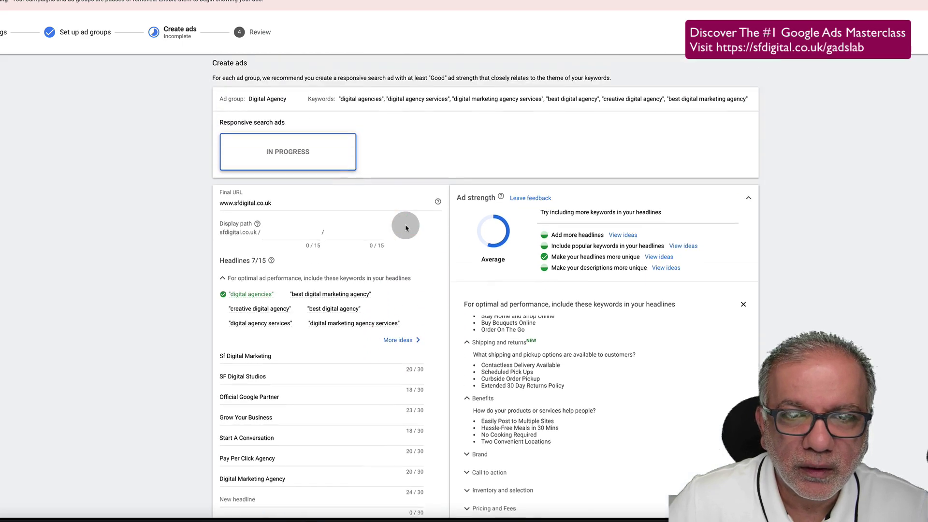
scroll(406, 228, "down", 1)
scroll(406, 229, "up", 1)
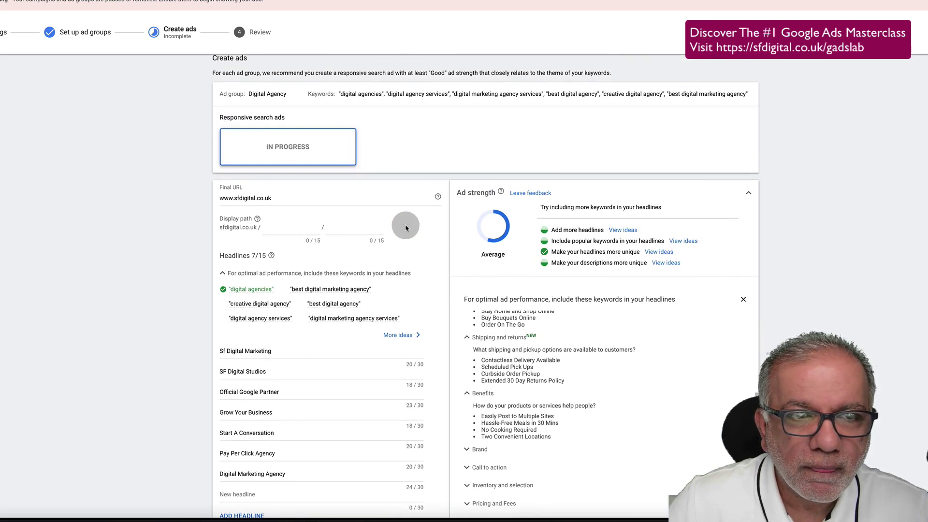
scroll(405, 229, "down", 3)
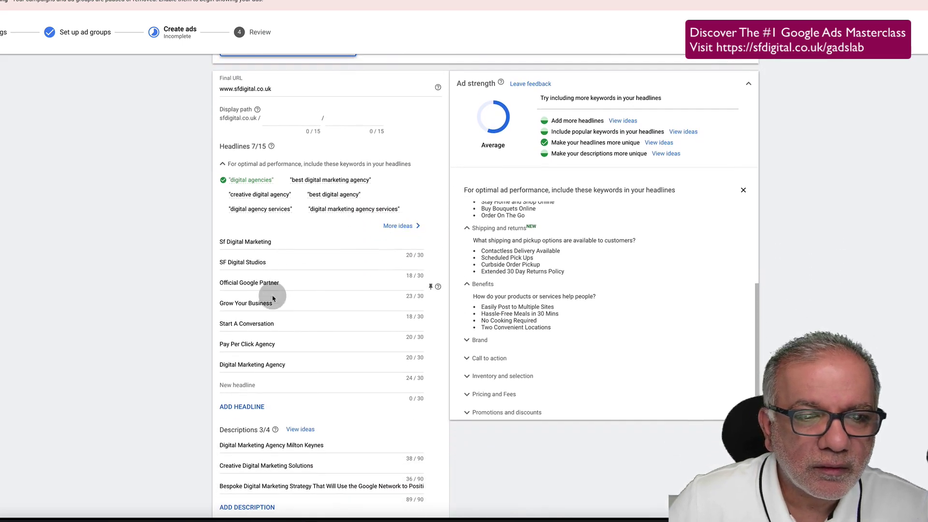
Add two keyword-based headlines, "Creative Digital Agency" and "Best Digital Agency".
left_click(274, 383)
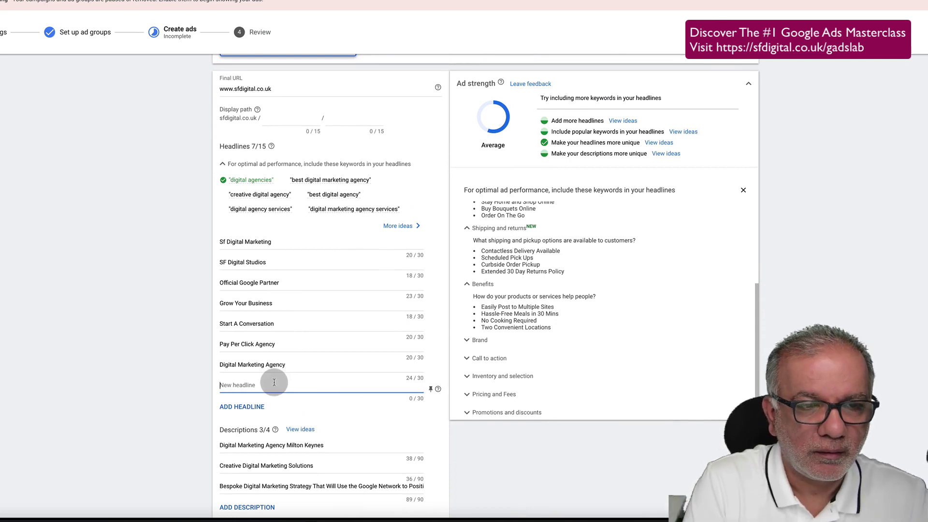
type("Creative Digi")
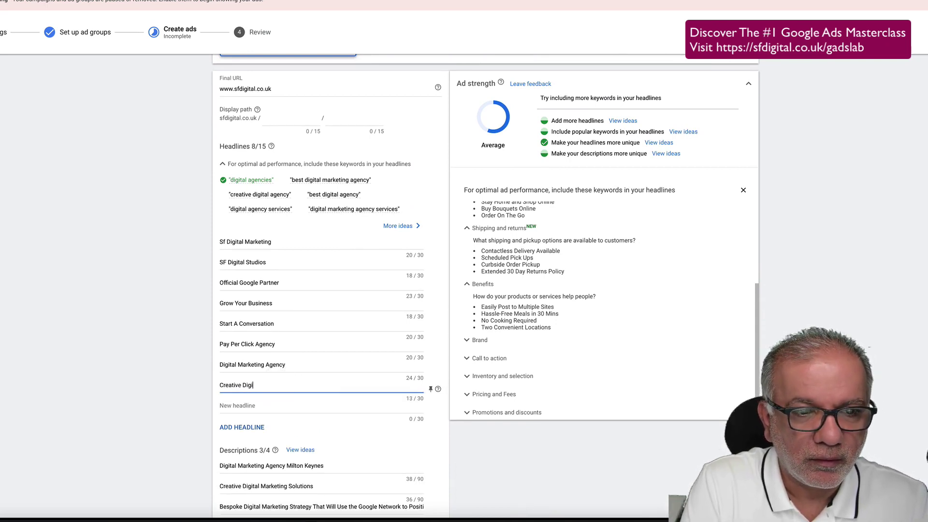
type("tal Agency")
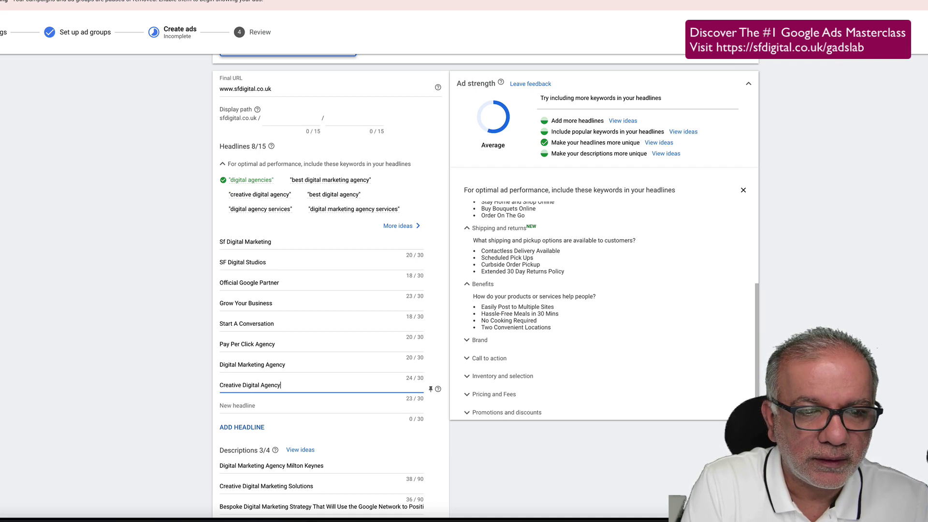
left_click(284, 407)
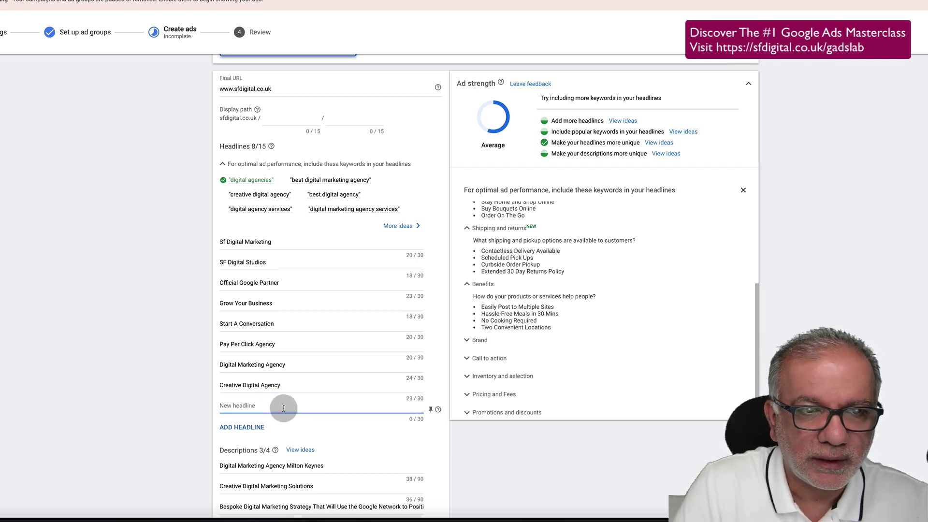
type("Be")
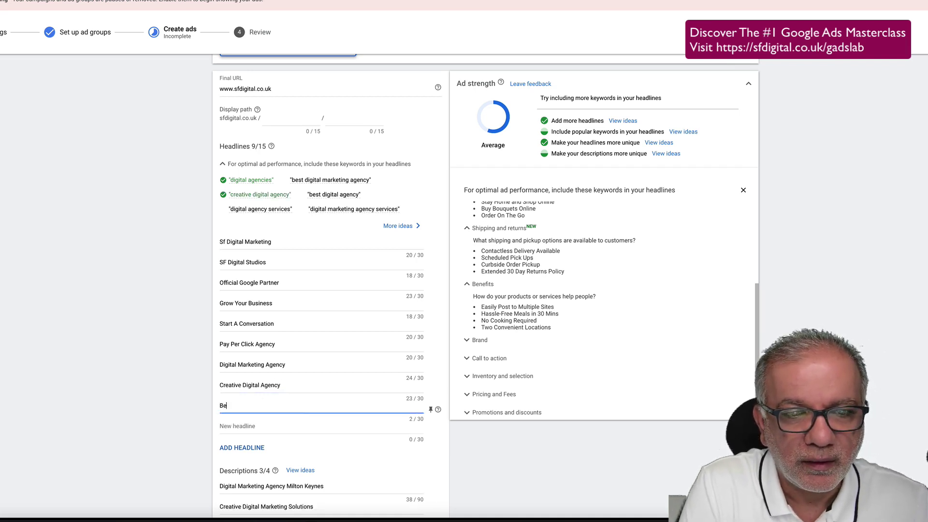
type("st Digital Agency")
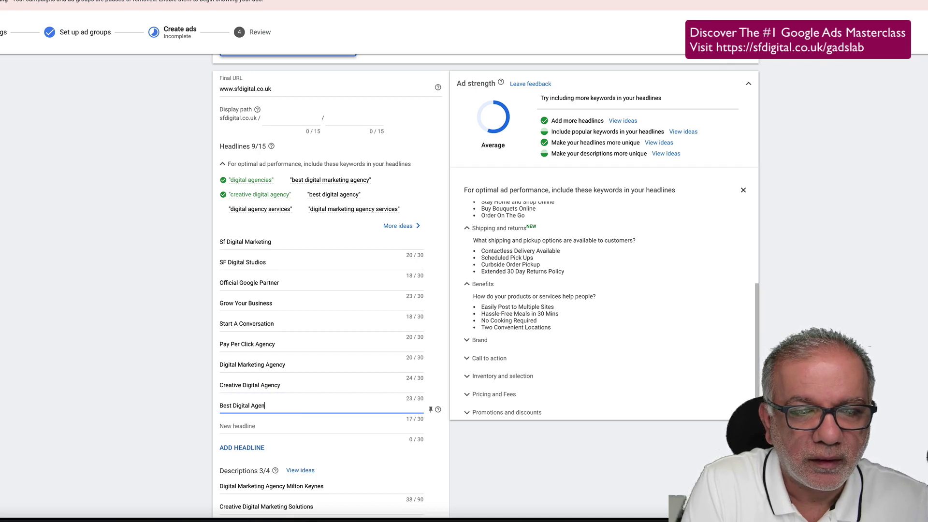
left_click(285, 426)
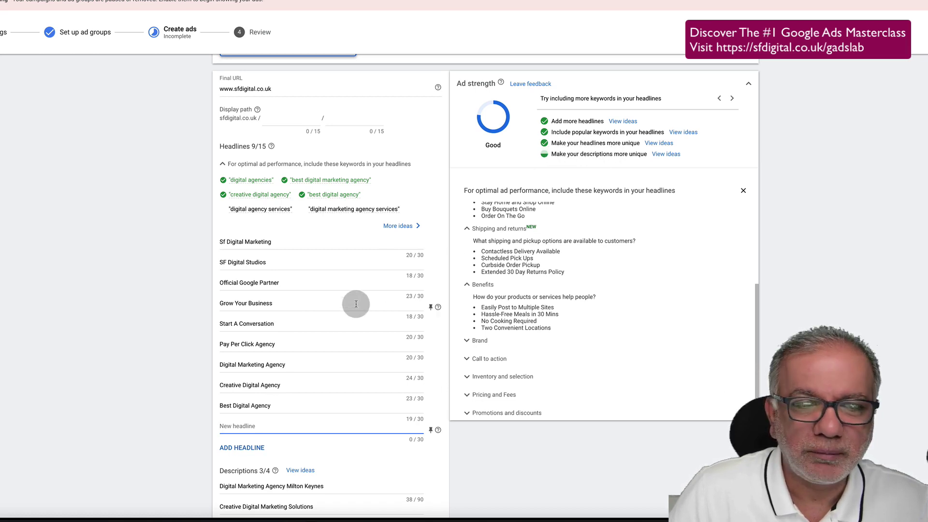
Add a fourth description using the suggested call text with the business phone number.
scroll(357, 307, "down", 2)
scroll(356, 307, "down", 1)
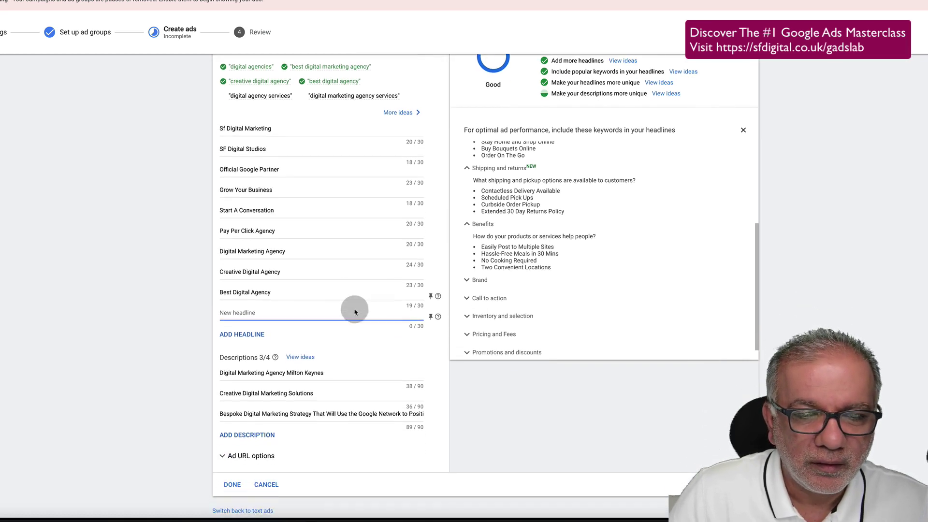
left_click(245, 438)
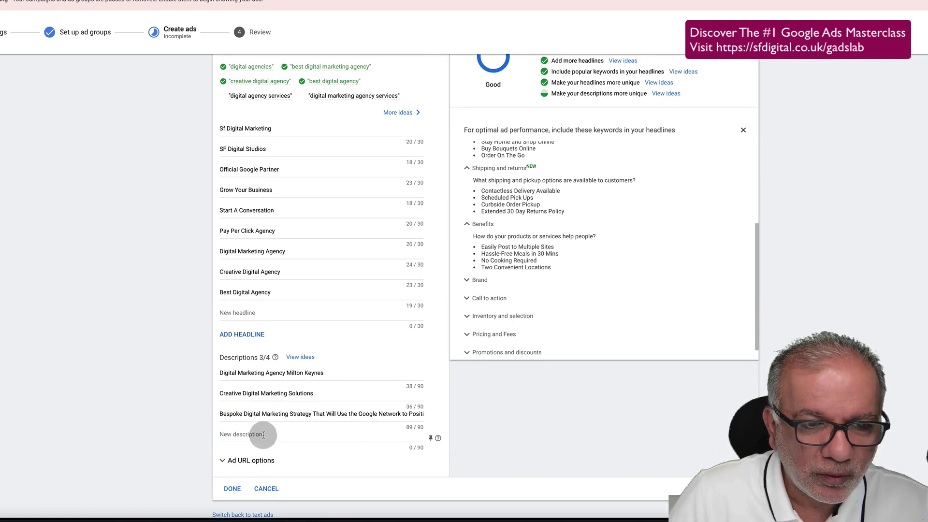
left_click(263, 435)
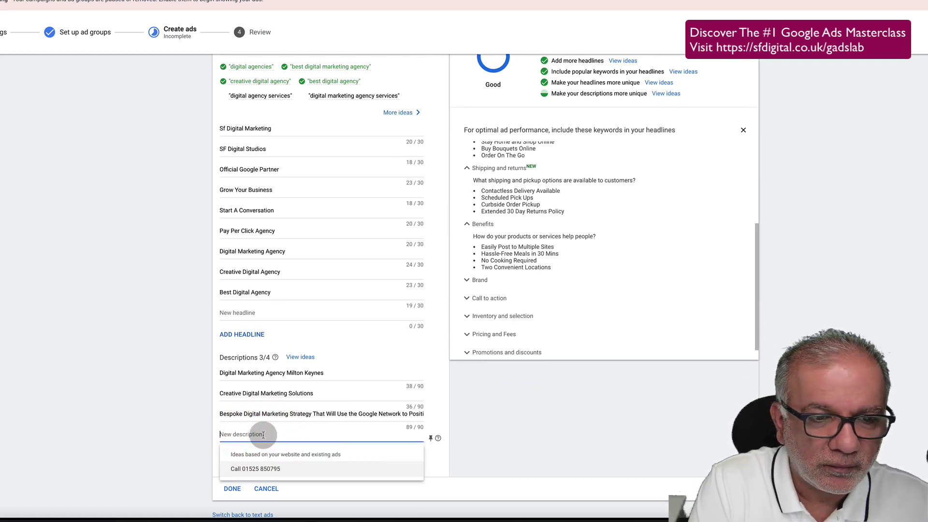
left_click(255, 469)
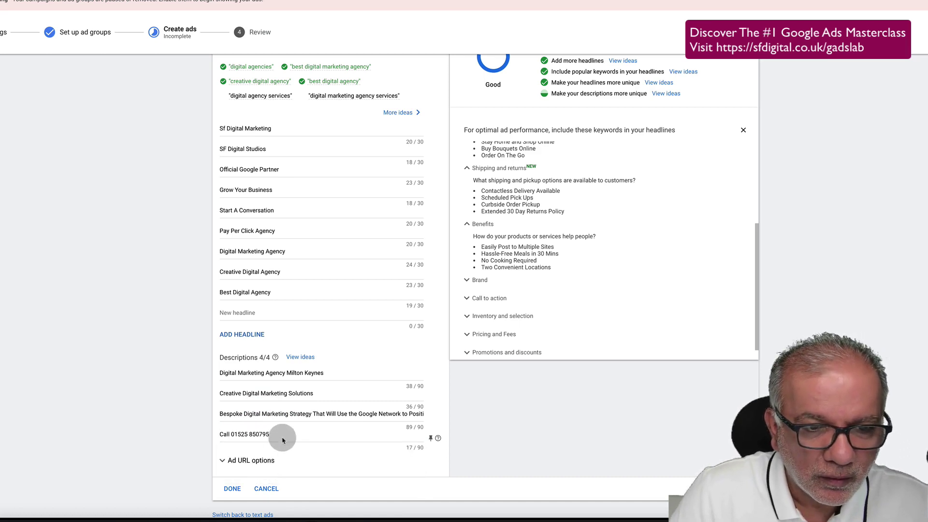
Extend the fourth description after the phone number with ". Pay Per Click Agency Leighton Buzzard. Bedfordshire".
left_click(282, 438)
type(".")
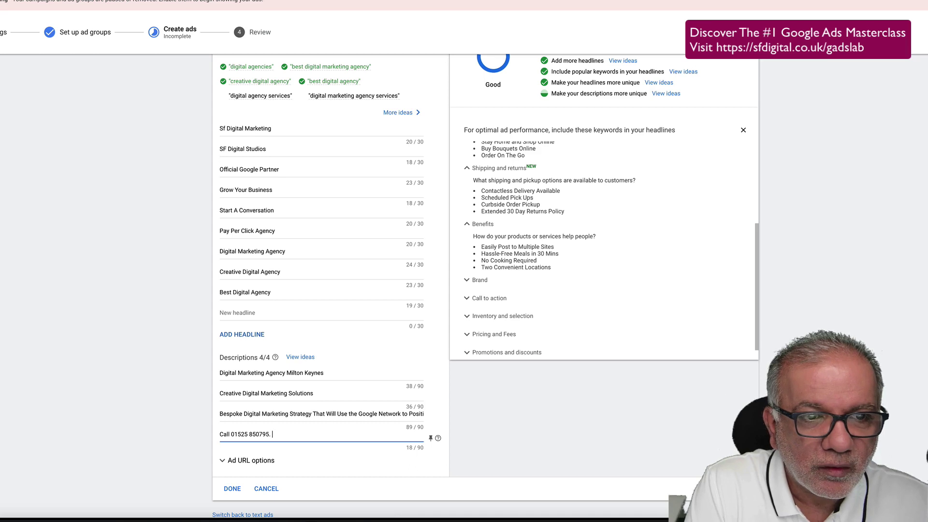
type(" Pay")
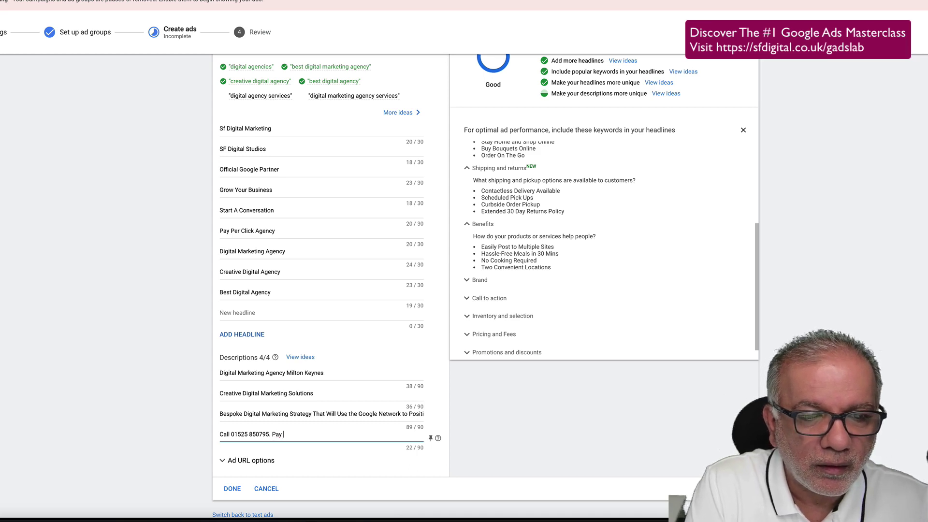
type("p Per Click")
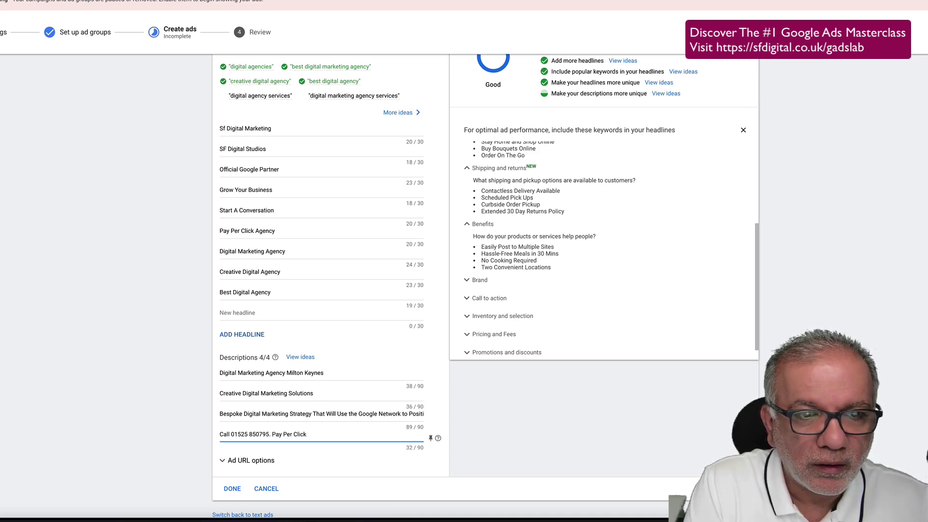
type(" Agency")
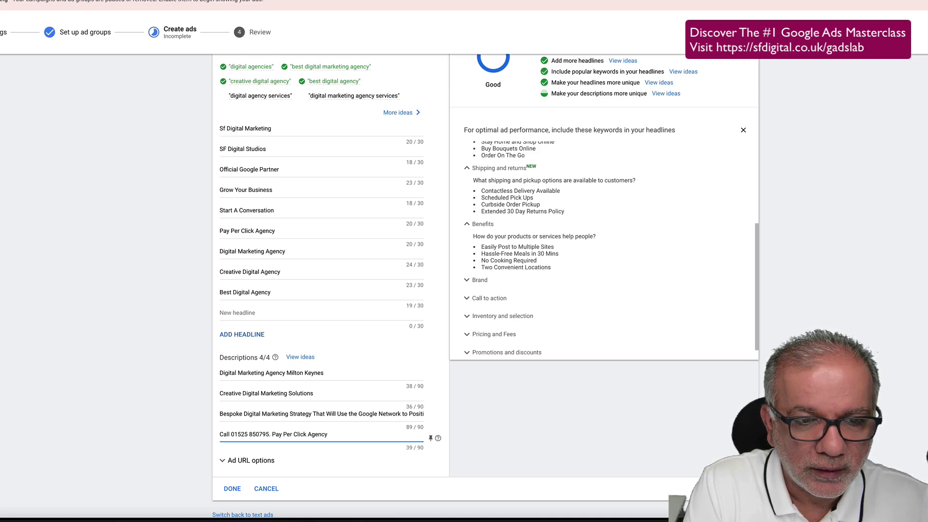
type(" Legitho")
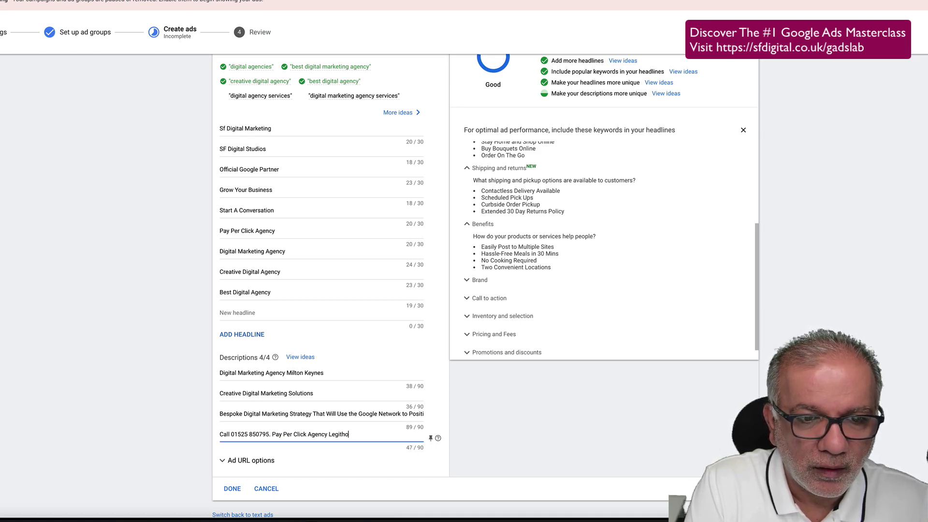
key("BackSpace")
key("BackSpace")
key("BackSpace")
key("BackSpace")
key("BackSpace")
type("igh")
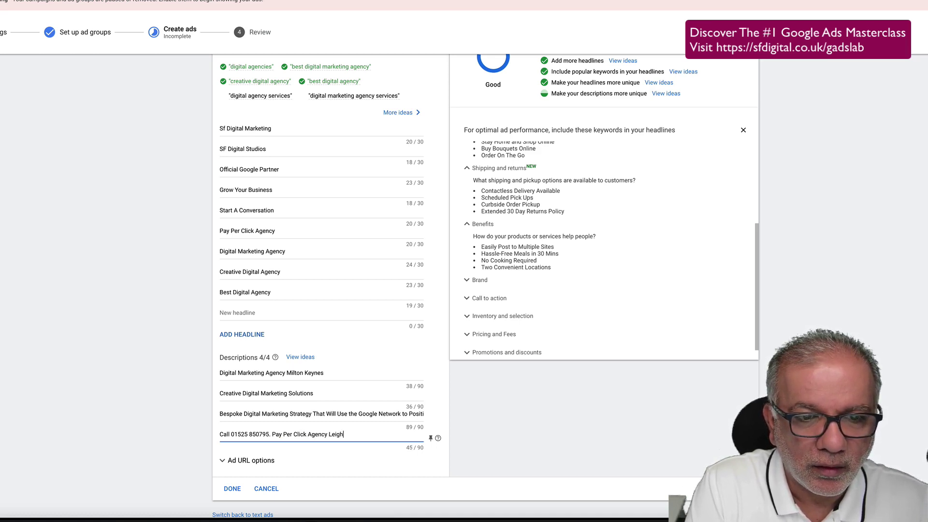
type("ton Buzzard.")
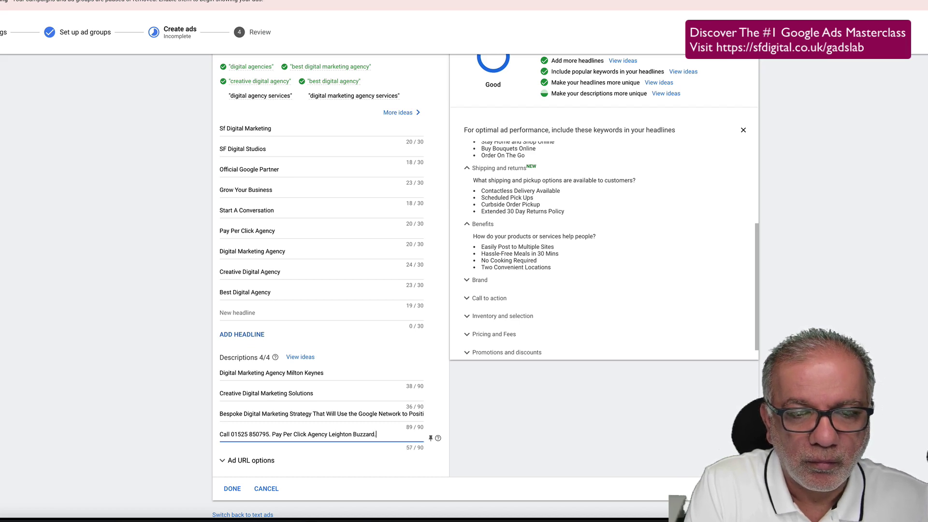
type(" Bedf")
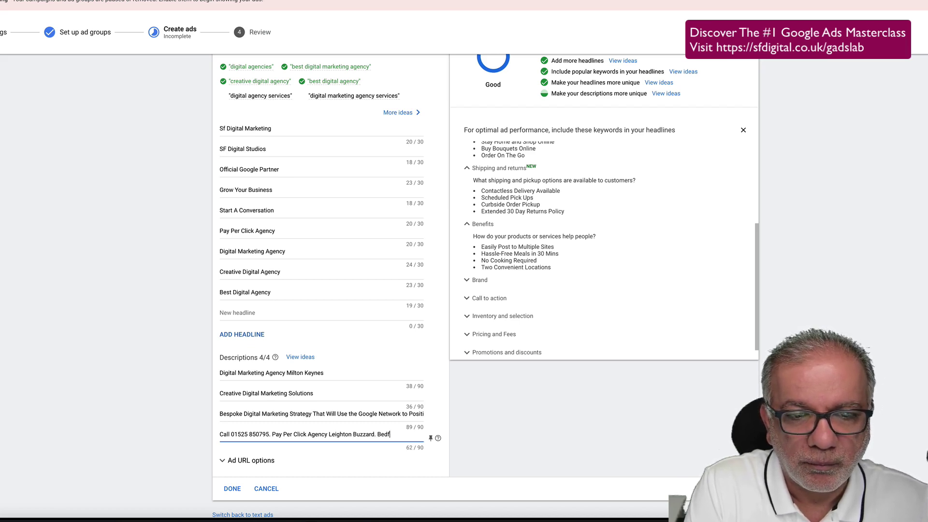
type("ordshire")
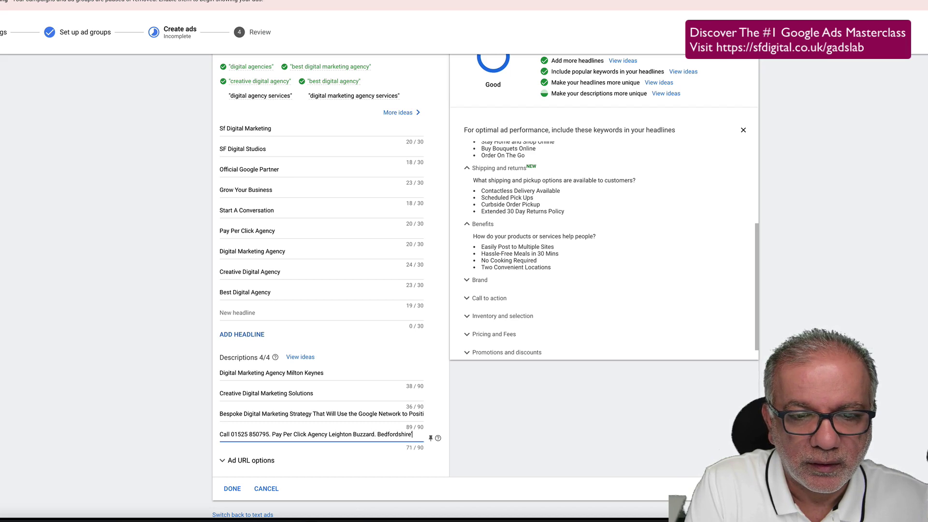
Extend the end of the fourth description with "'s Top Marketing Agency" after "Bedfordshire".
type("'s Top Mar")
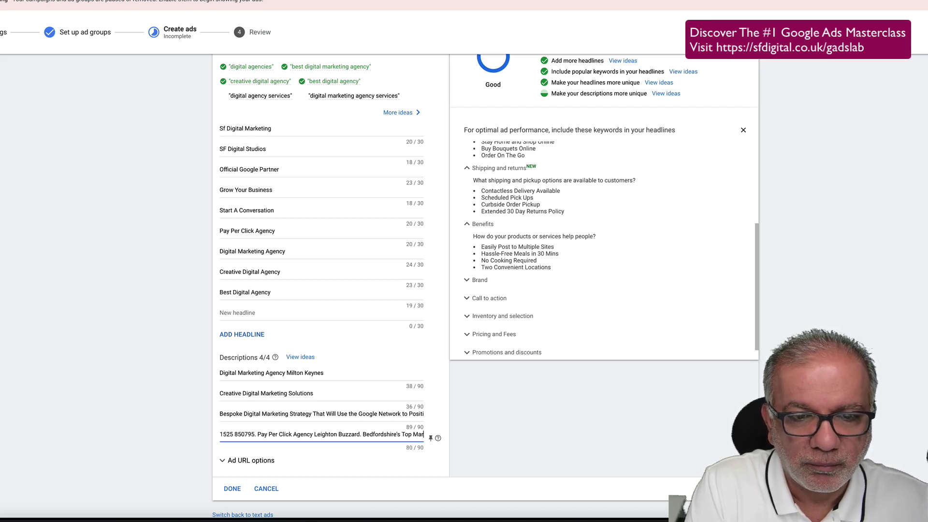
type("keting Agen")
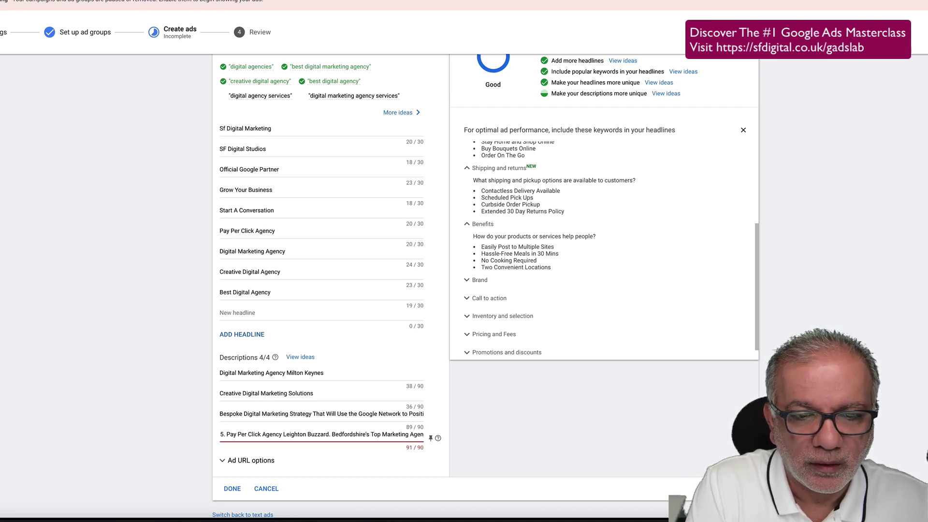
type("cy")
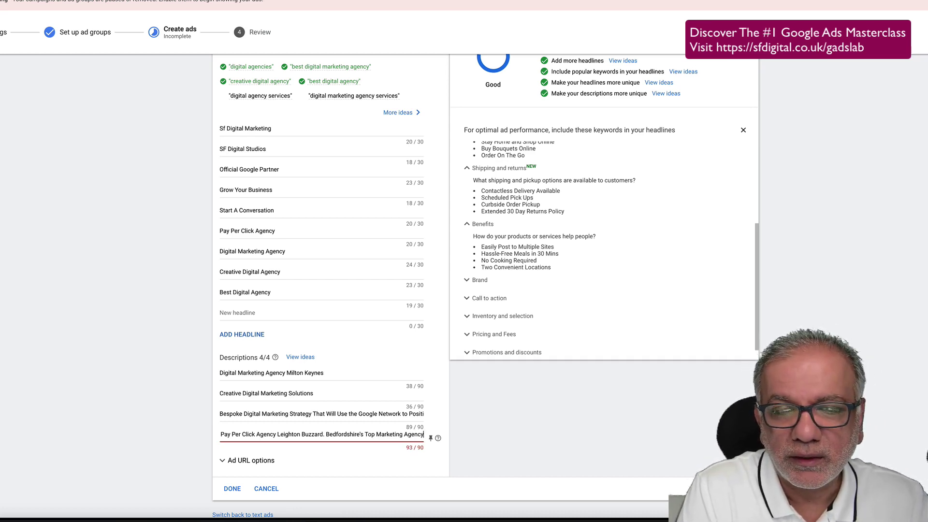
Shorten the end of the fourth description to "Bedfordshire's Top Agency." so it fits the 90-character limit.
key("BackSpace")
key("BackSpace")
key("BackSpace")
key("BackSpace")
key("BackSpace")
key("BackSpace")
key("BackSpace")
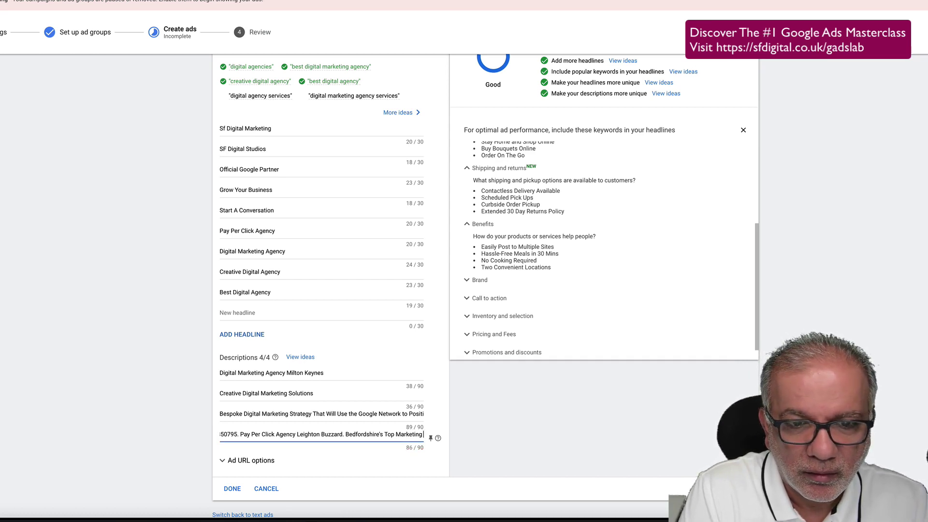
key("BackSpace")
key("BackSpace")
key("BackSpace")
key("BackSpace")
key("BackSpace")
key("BackSpace")
key("BackSpace")
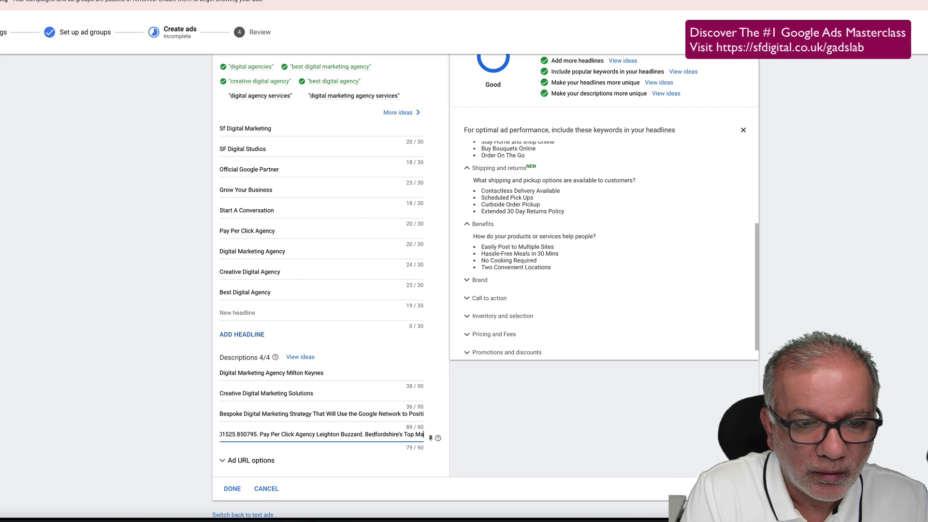
key("BackSpace")
key("BackSpace")
type("Agenc")
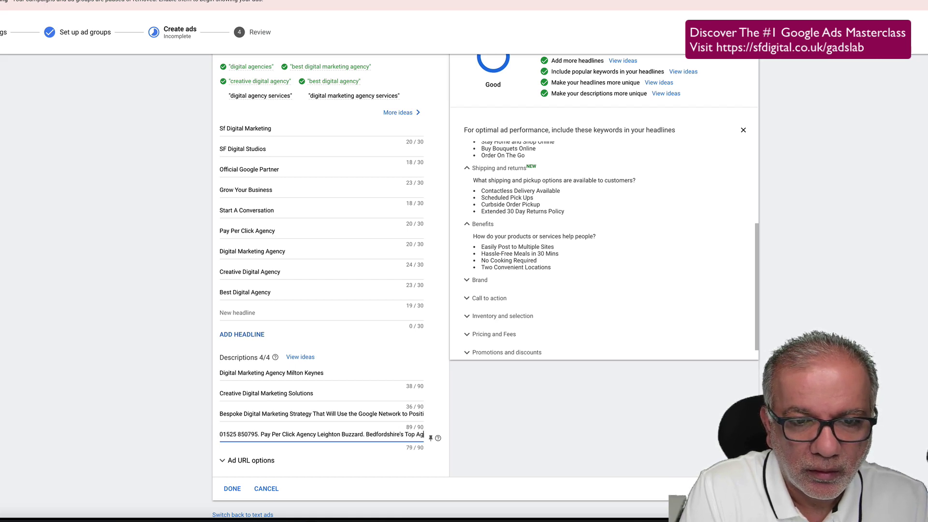
type("y.")
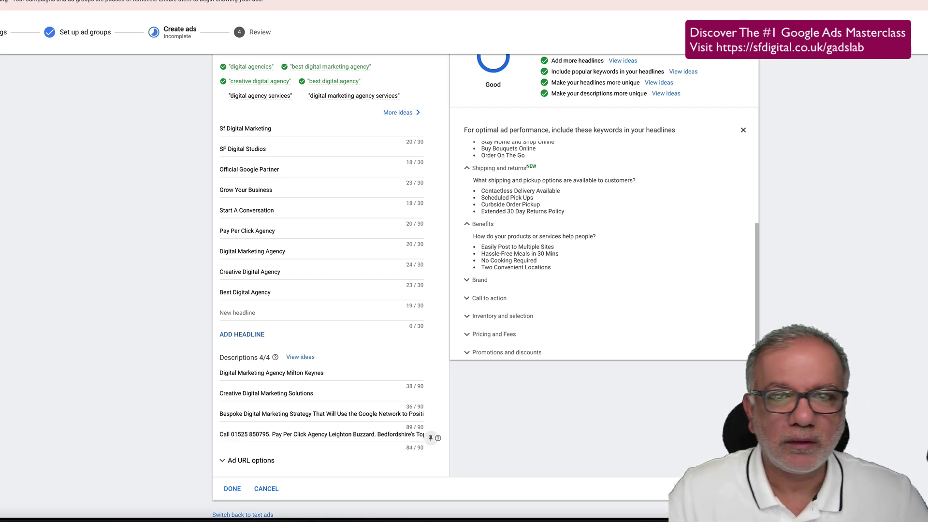
Add a new headline "Digital Agency Services" based on the remaining suggested keywords.
scroll(441, 309, "up", 1)
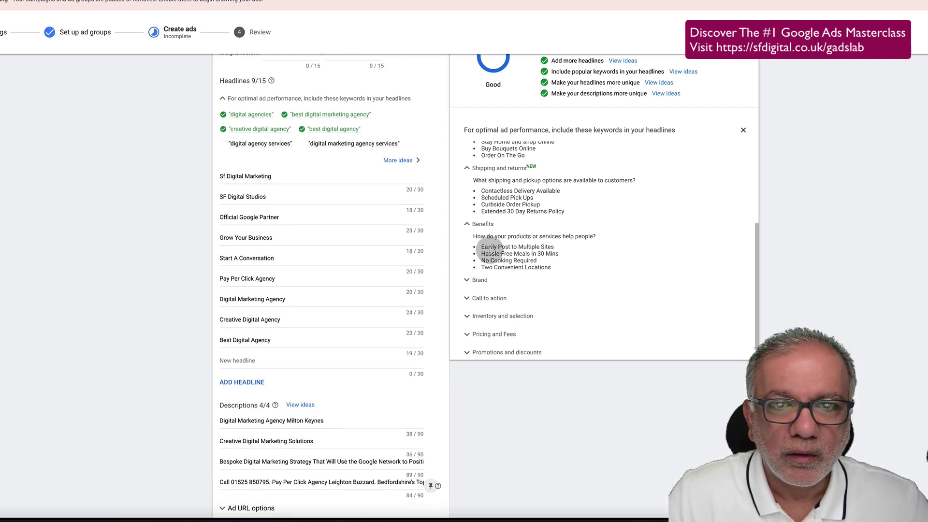
scroll(489, 249, "up", 1)
scroll(834, 174, "up", 1)
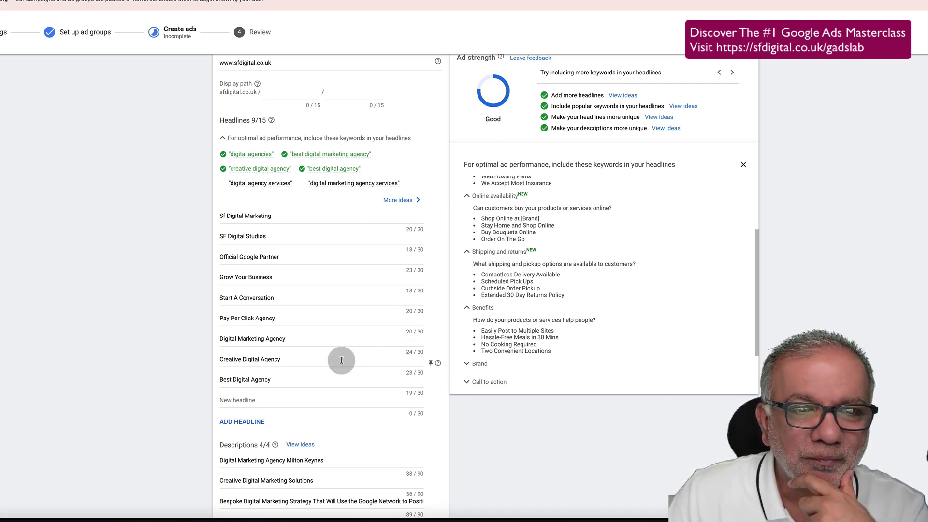
left_click(285, 400)
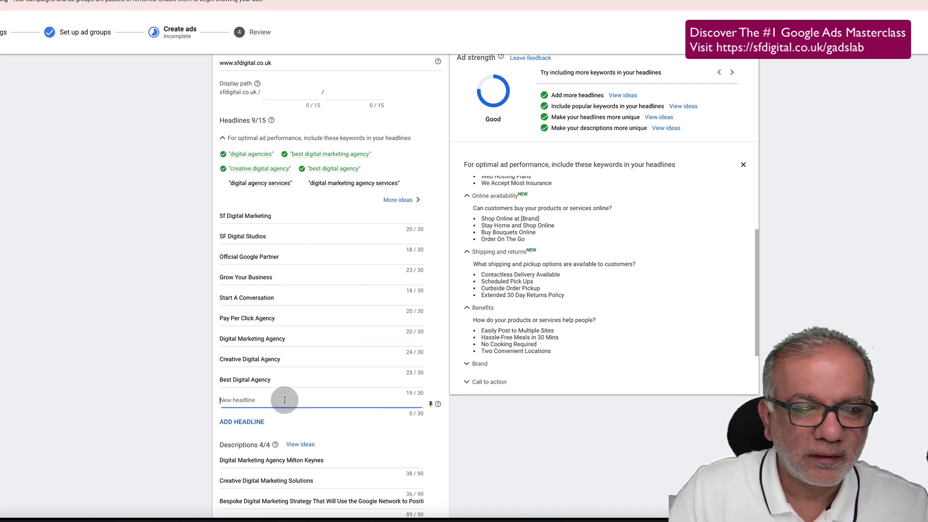
type("Digital Agency Services")
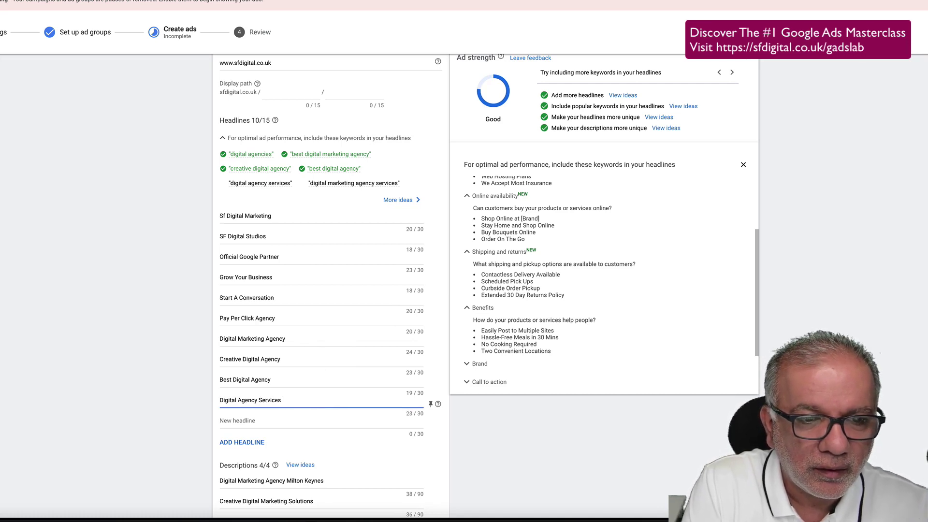
key("Tab")
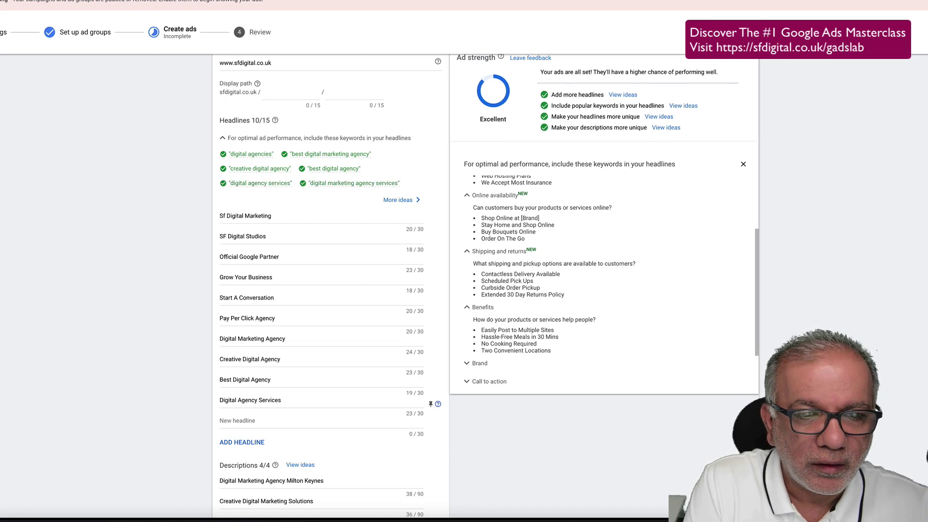
key("Tab")
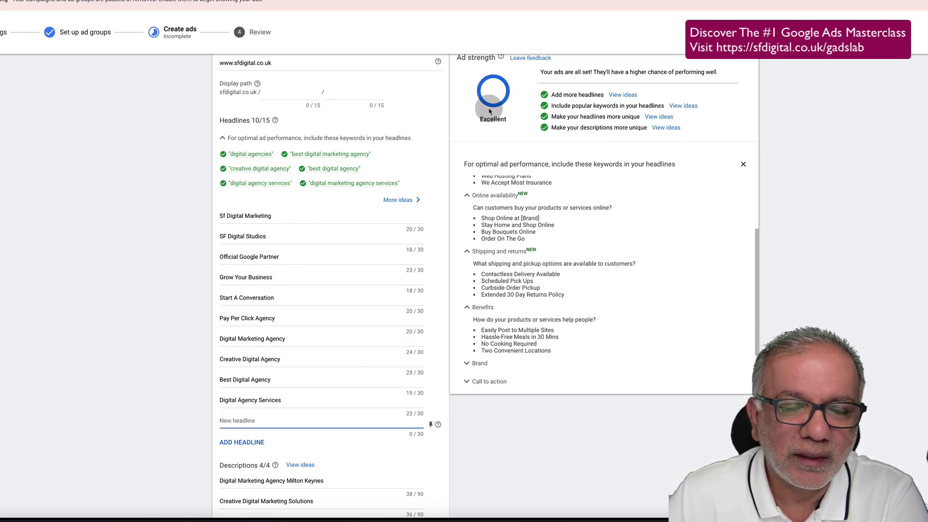
Correct the capitalisation of the first headline to "SF Digital Marketing".
scroll(330, 260, "up", 1)
scroll(331, 260, "down", 2)
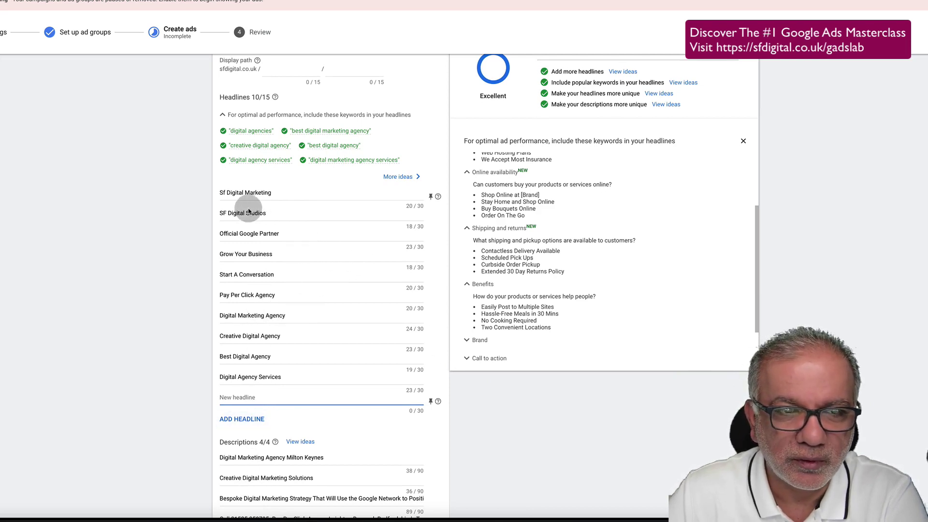
left_click(225, 192)
key("BackSpace")
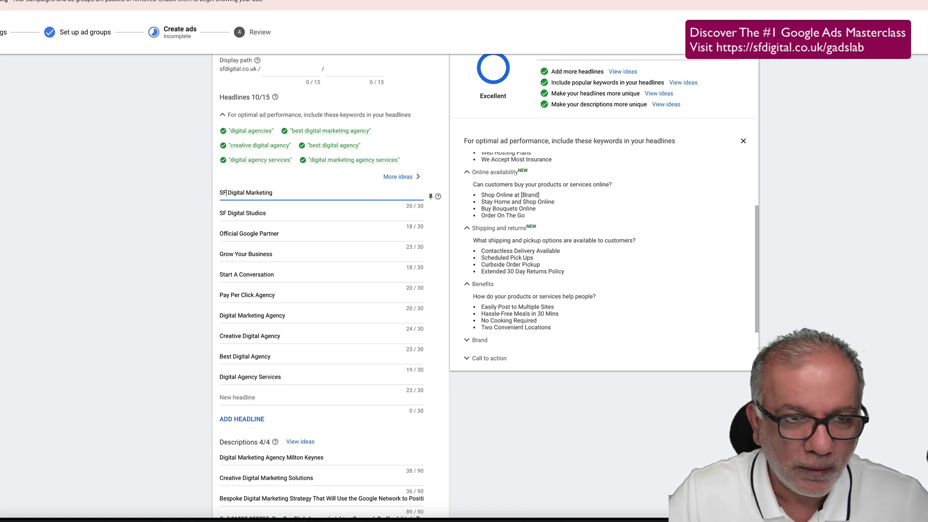
Pin the "SF Digital Marketing" headline so that it shows only in position 1.
left_click(432, 197)
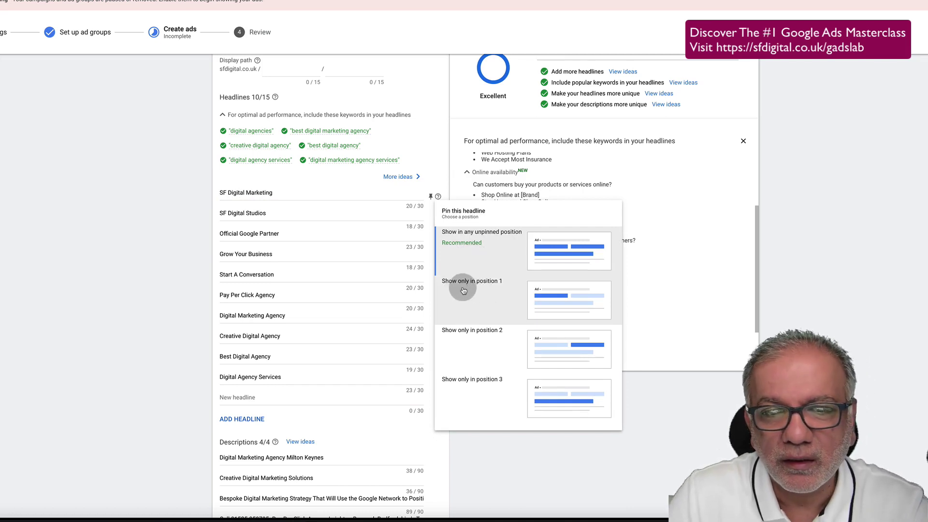
left_click(498, 289)
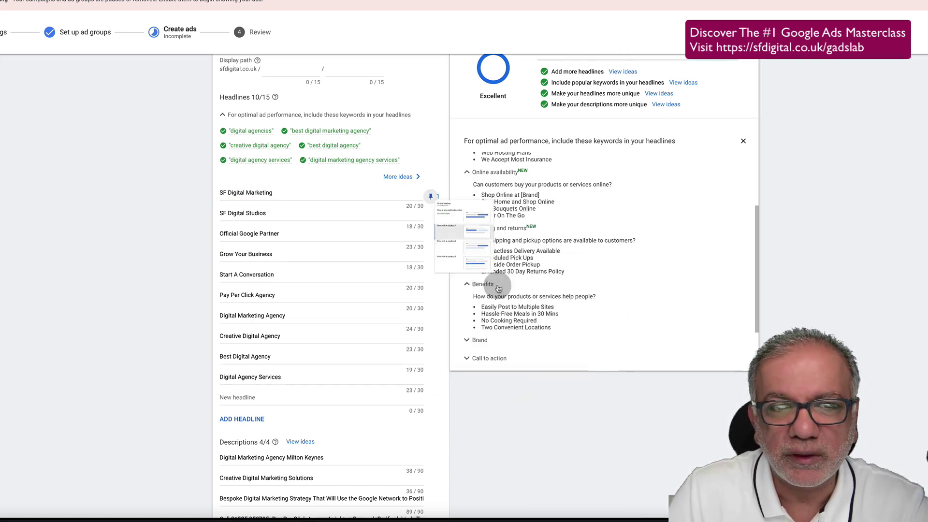
double_click(262, 192)
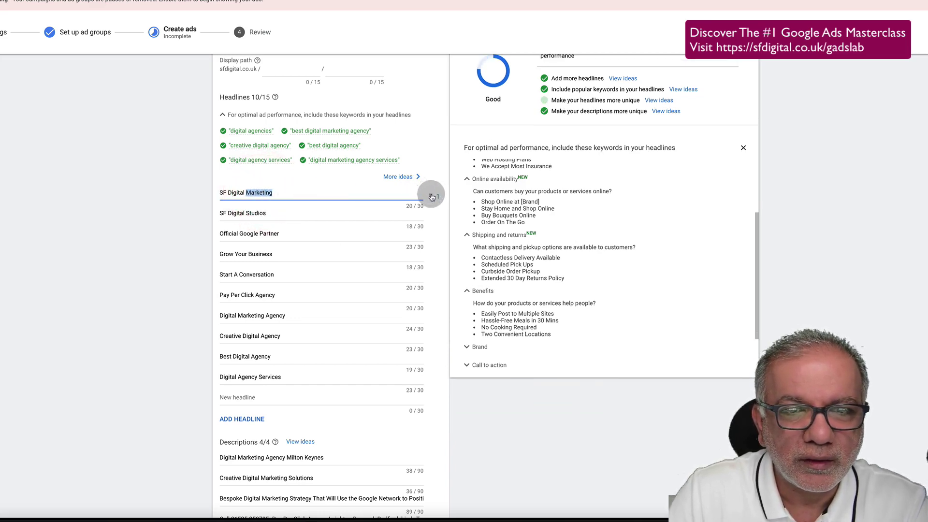
Unpin the "SF Digital Marketing" headline by letting it show in any unpinned position.
left_click(432, 197)
scroll(476, 128, "up", 1)
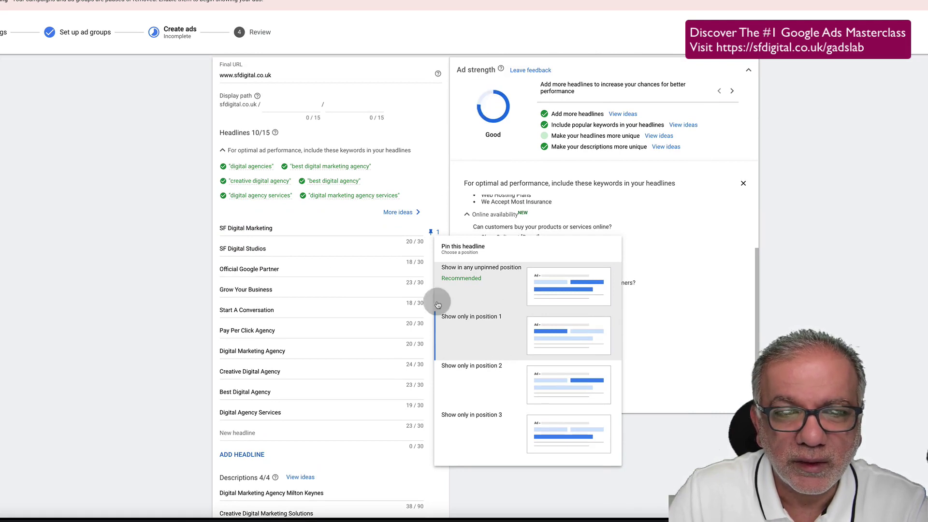
left_click(431, 233)
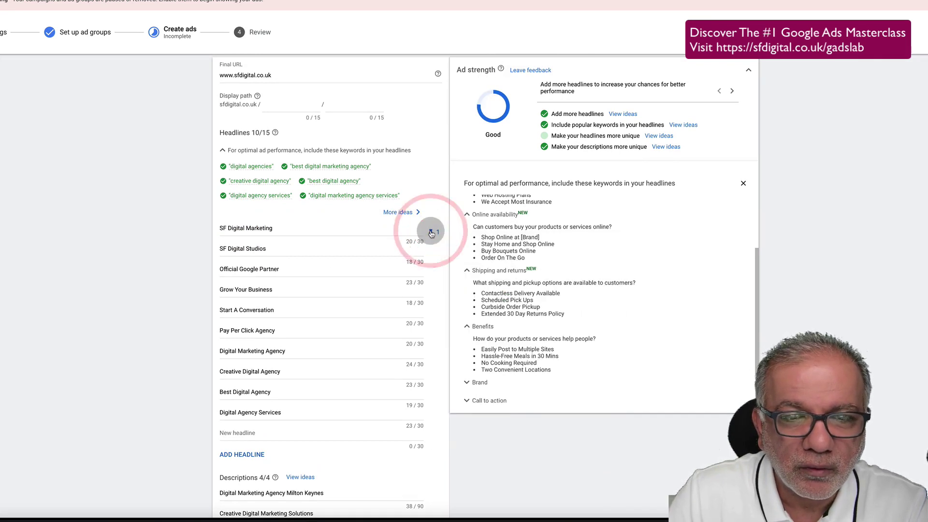
left_click(432, 233)
left_click(433, 234)
left_click(433, 233)
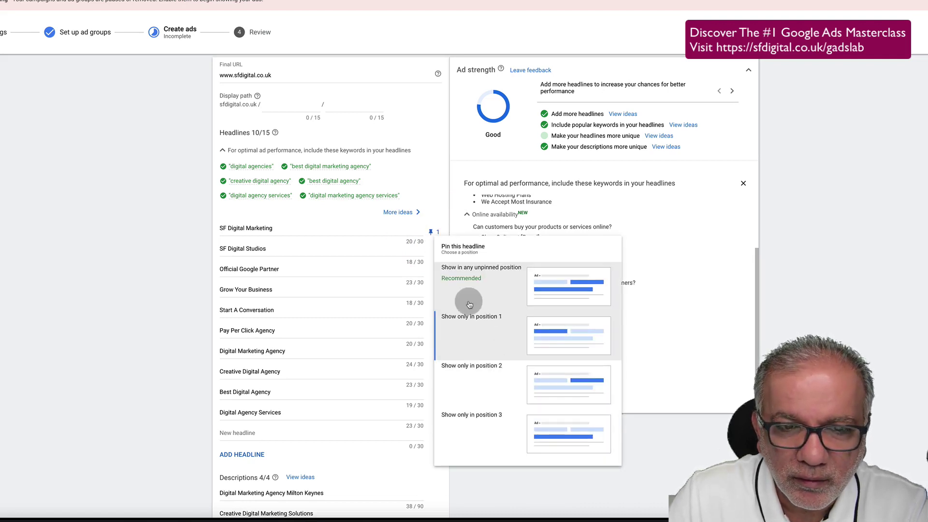
left_click(480, 292)
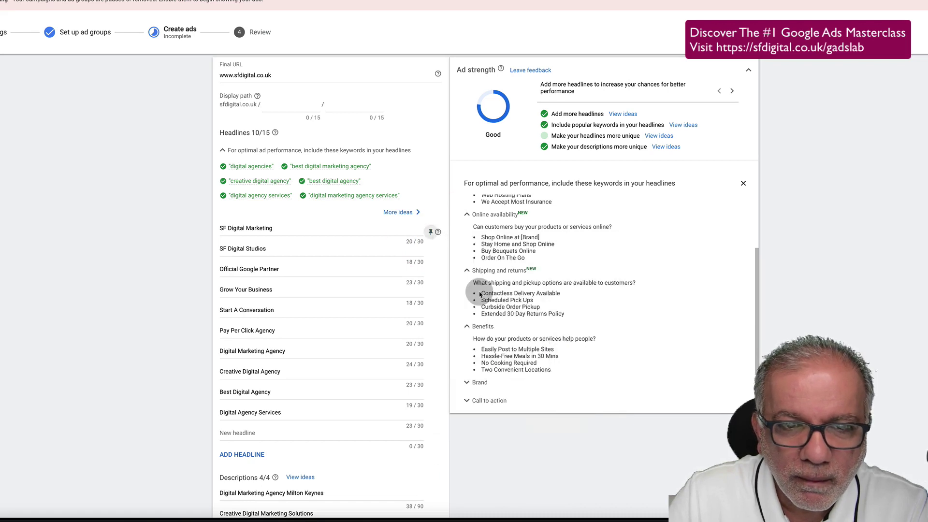
left_click(362, 224)
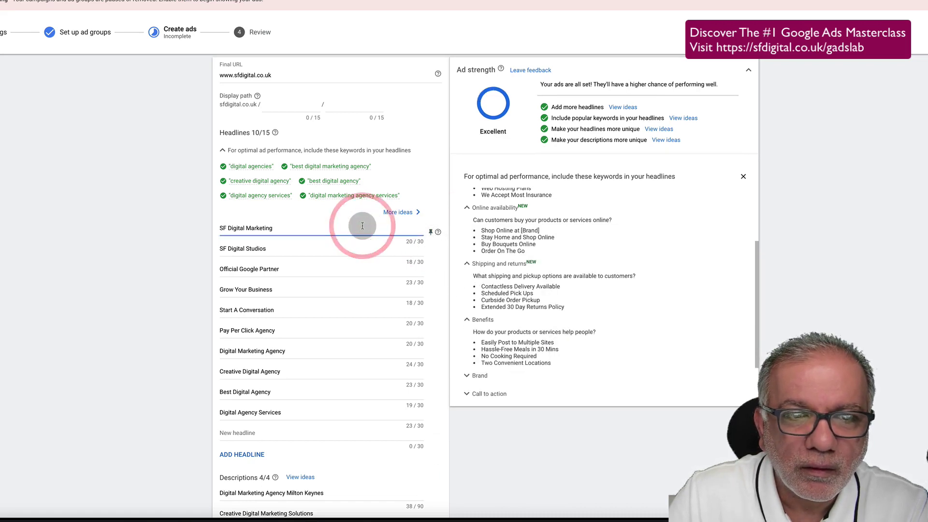
Try pinning the "SF Digital Studios" headline to position 1 and reset it to show in any unpinned position.
left_click(431, 253)
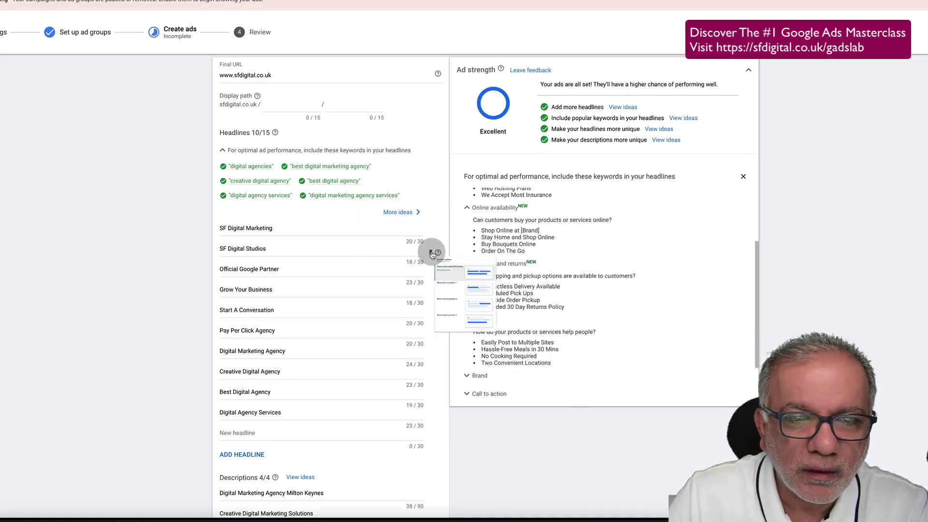
left_click(487, 335)
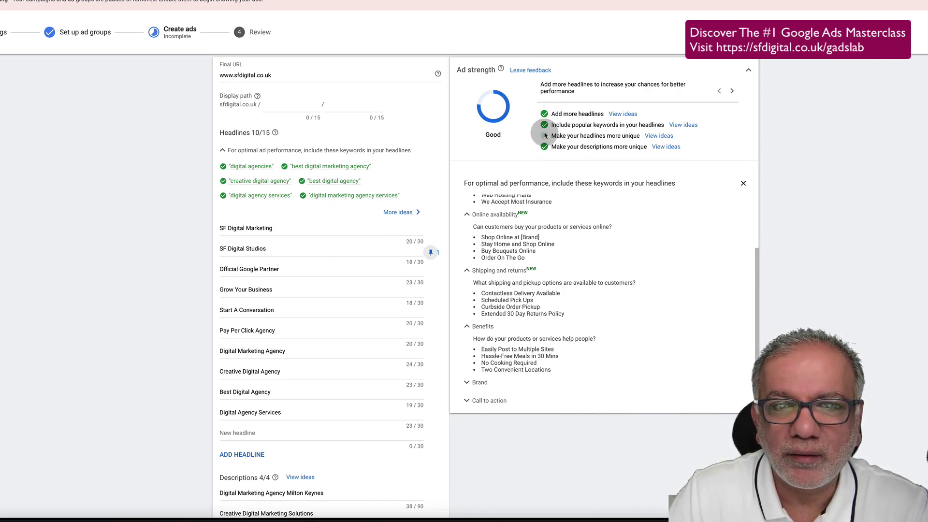
left_click(431, 253)
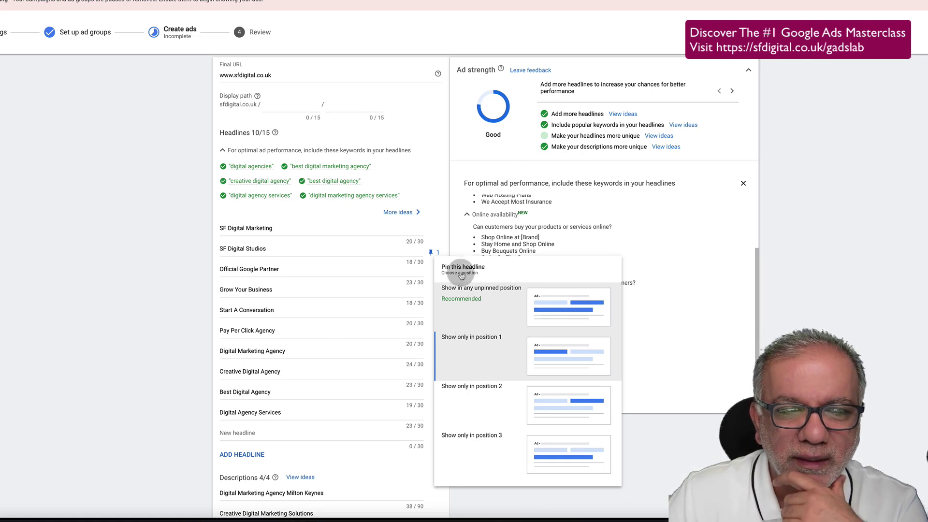
left_click(430, 254)
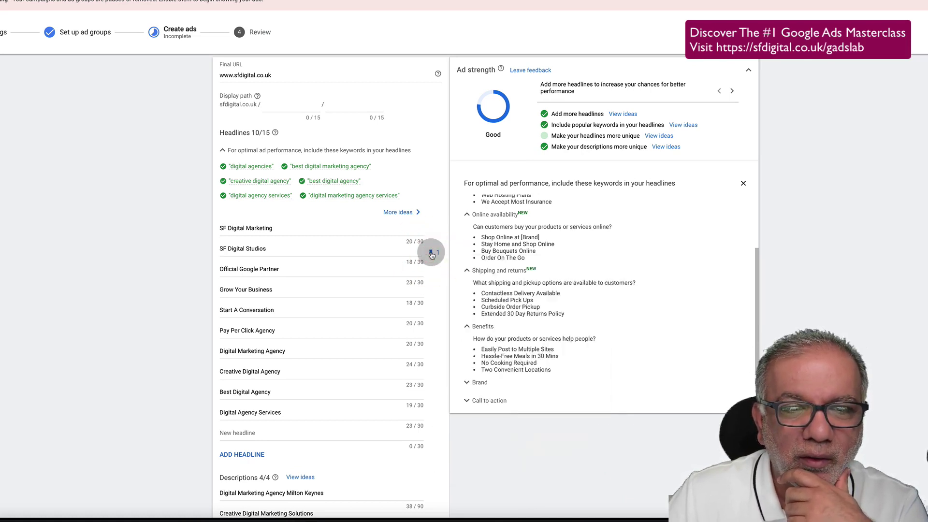
left_click(432, 254)
left_click(485, 301)
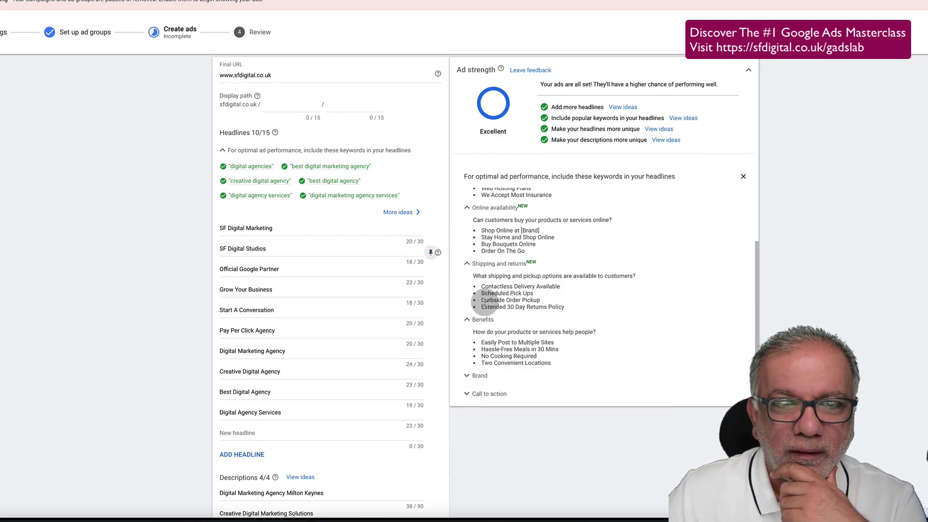
Set the two display path fields of the ad to "Digital" and "Agency".
scroll(462, 237, "down", 5)
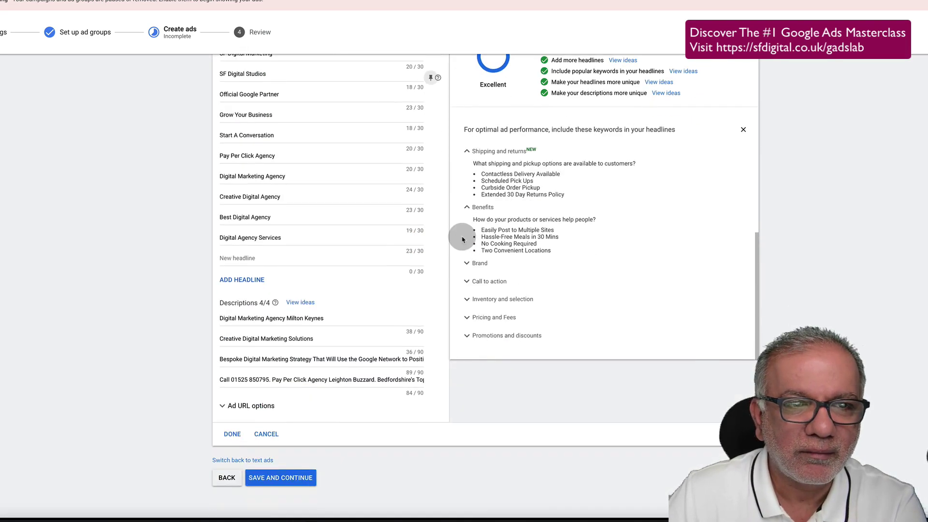
scroll(462, 237, "up", 10)
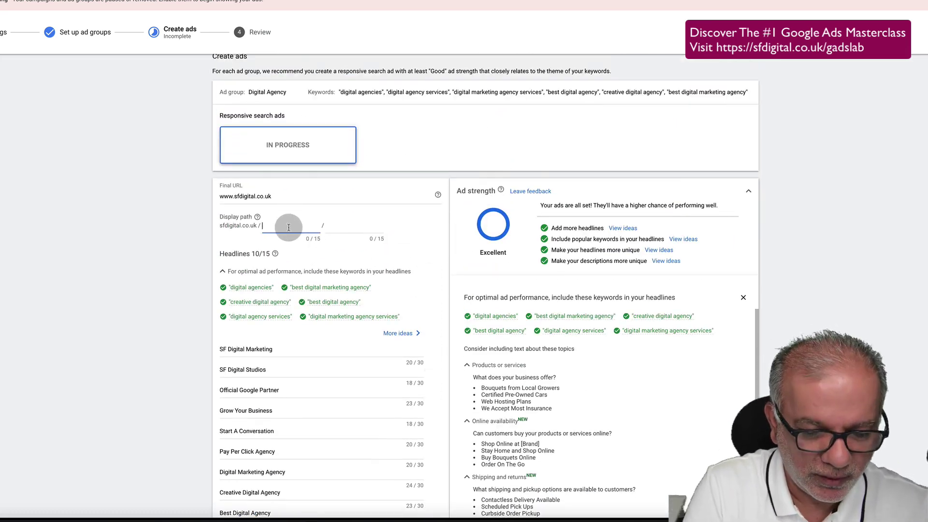
type("Digital")
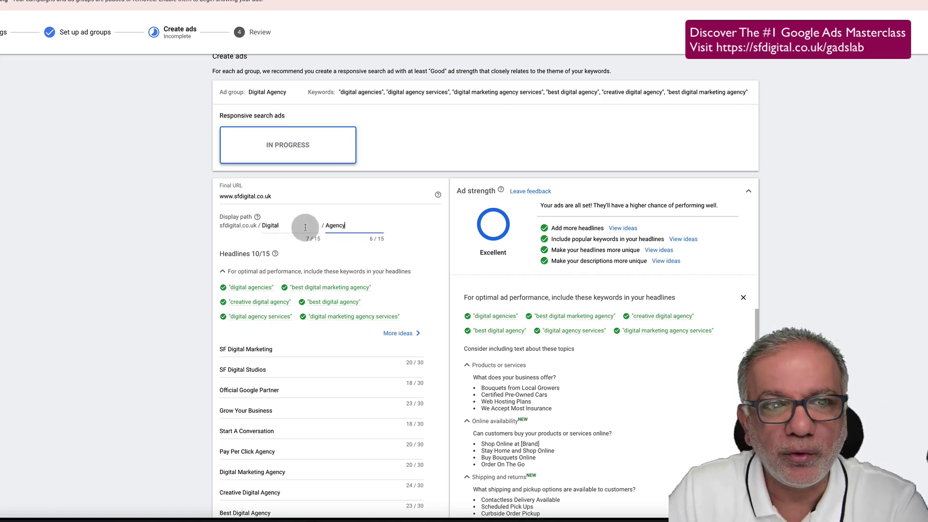
left_click(218, 220)
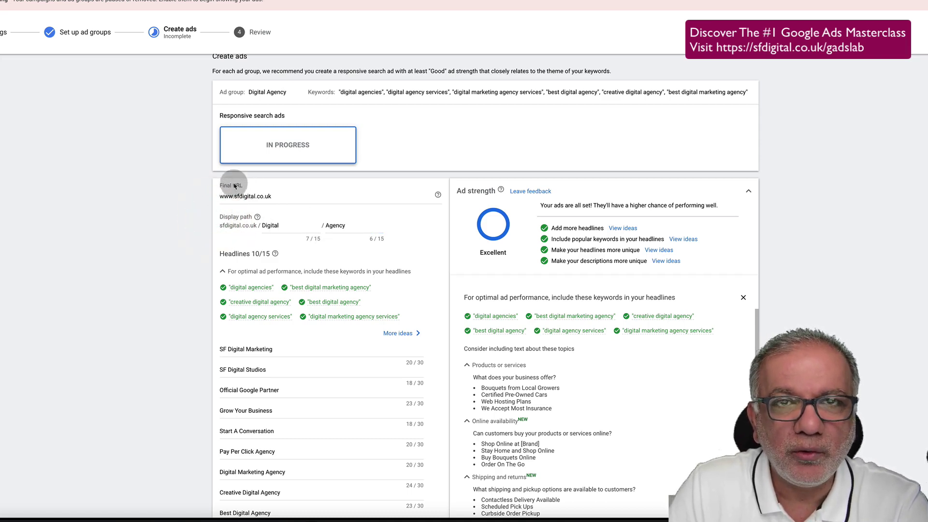
left_click(282, 196)
type("/digital-")
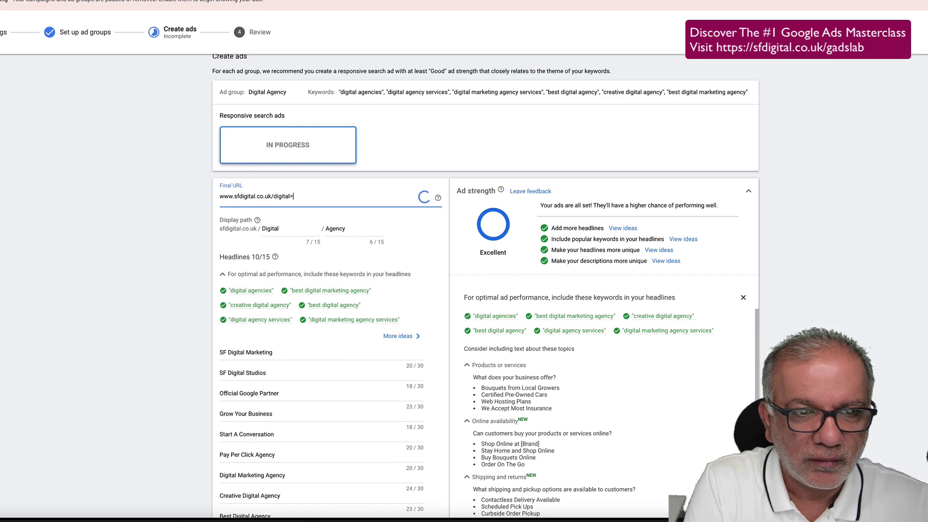
type("agenc")
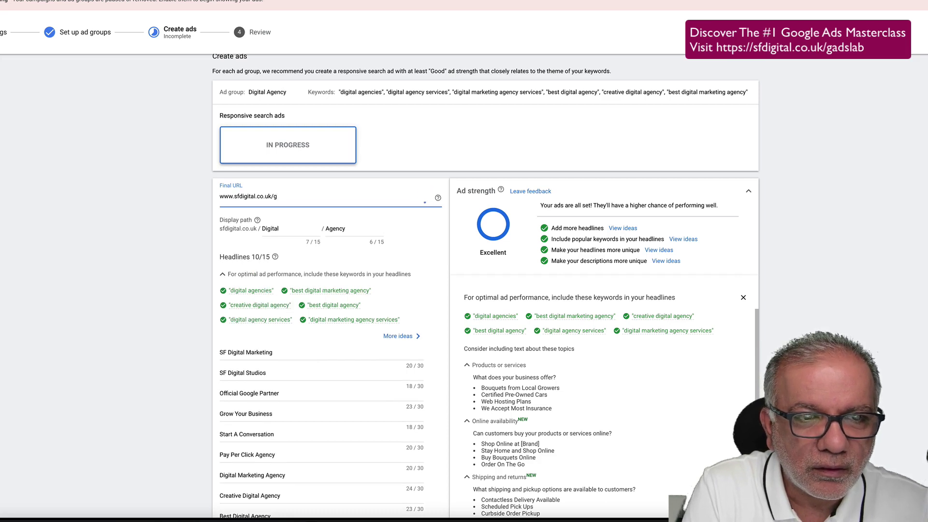
key("BackSpace")
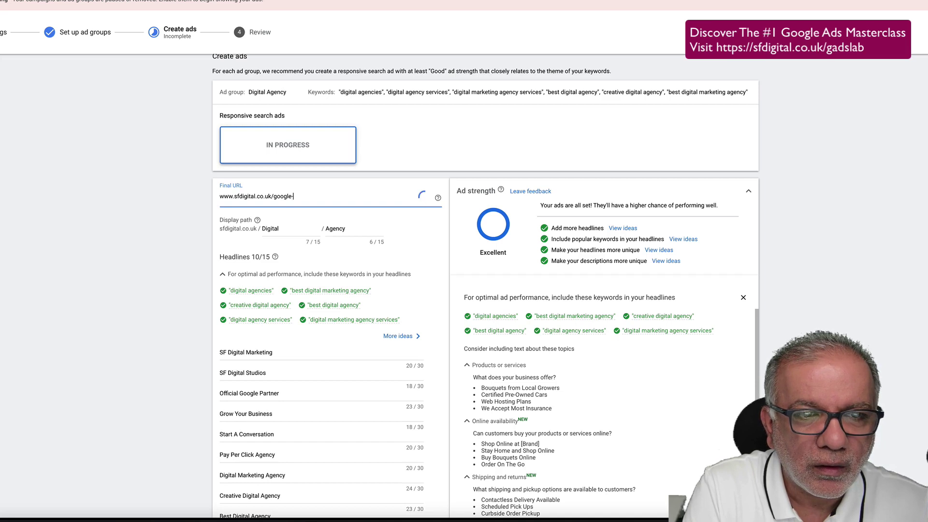
type("s")
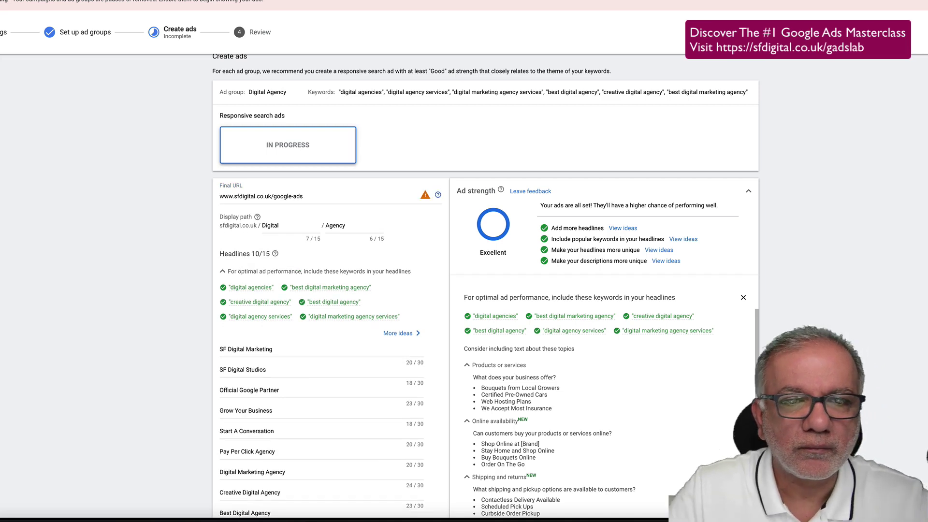
mouse_move(425, 202)
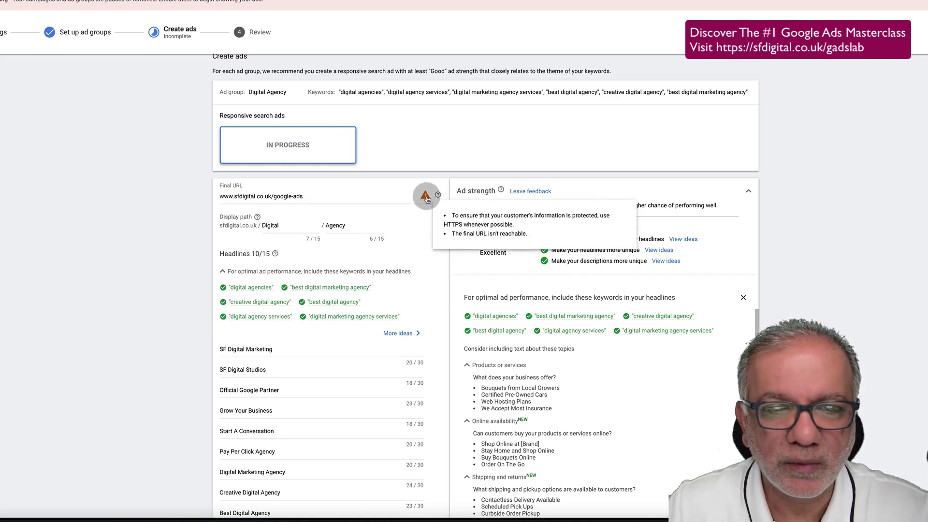
left_click(219, 198)
left_click(219, 196)
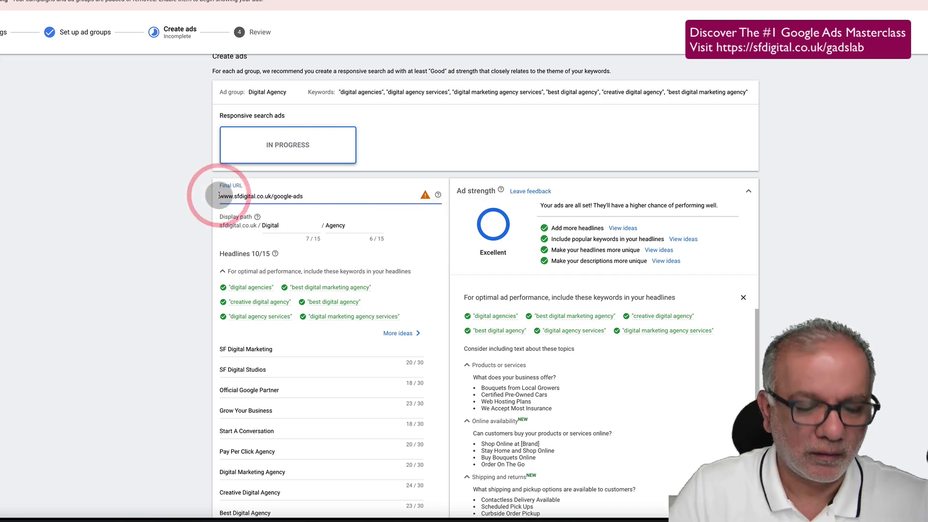
type("https://")
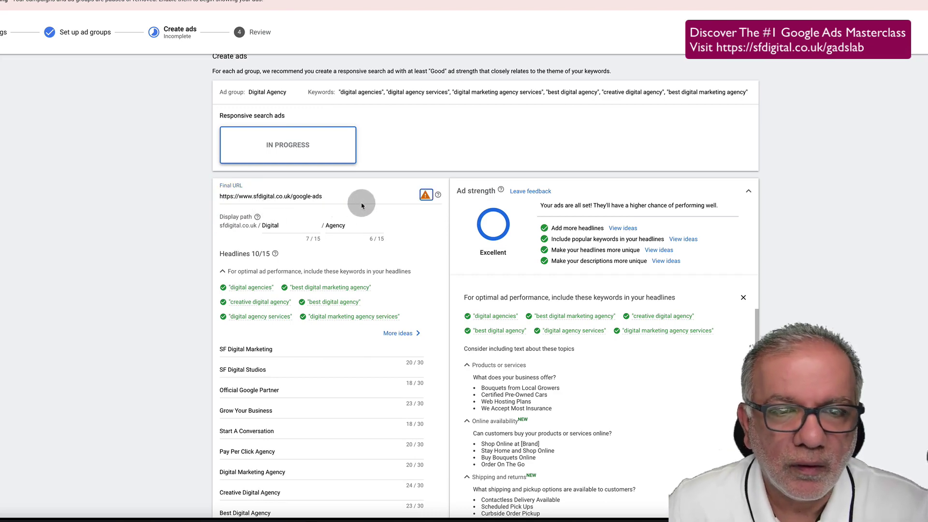
Finish editing the responsive search ad, save it and continue to the campaign review.
scroll(361, 205, "down", 6)
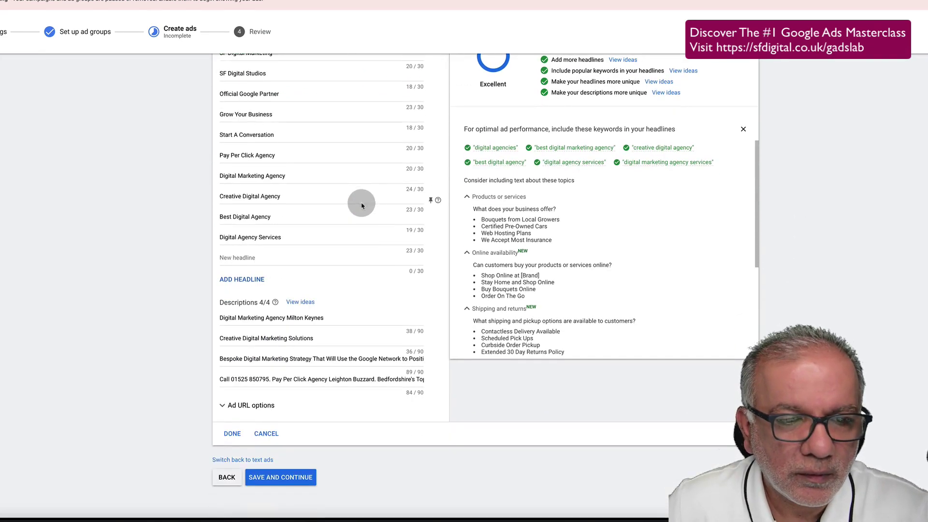
left_click(233, 435)
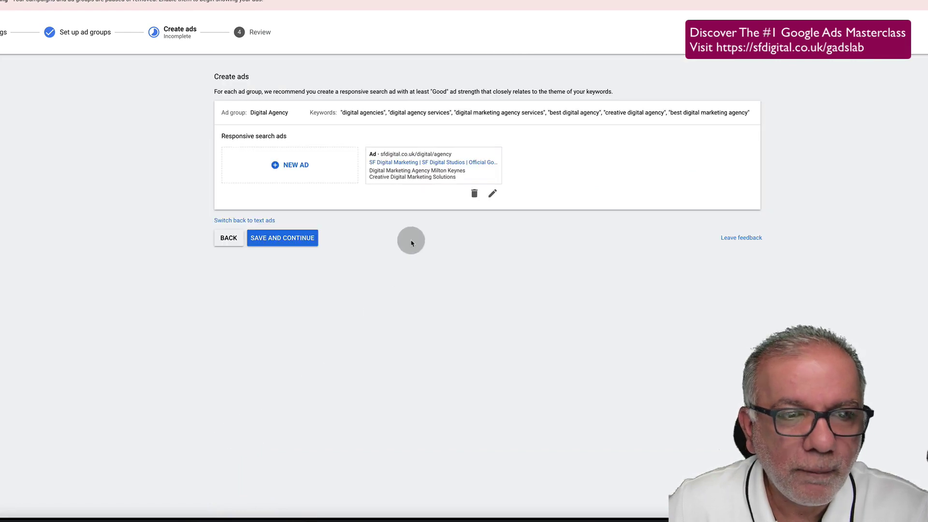
left_click(299, 238)
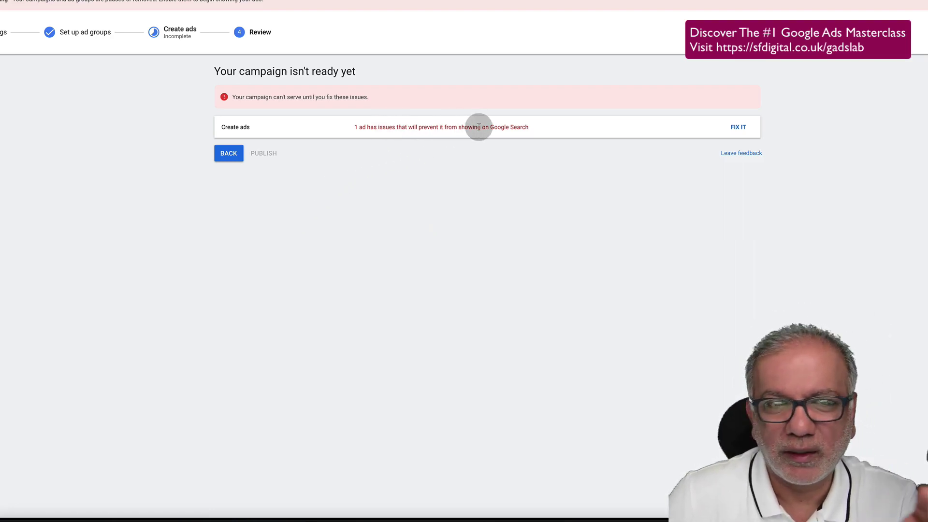
Fix the flagged ad by removing "Call" and the phone number from the start of its fourth description, and return to the review.
left_click(737, 126)
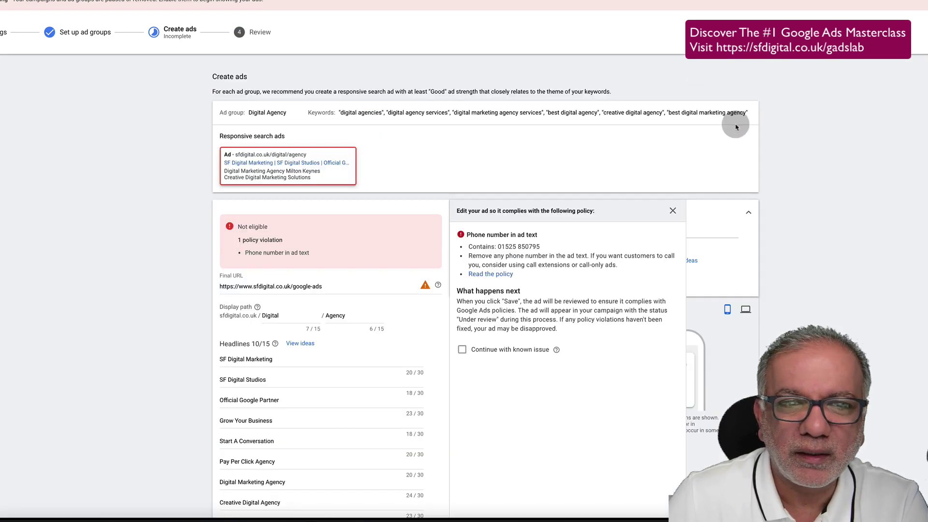
scroll(312, 246, "down", 2)
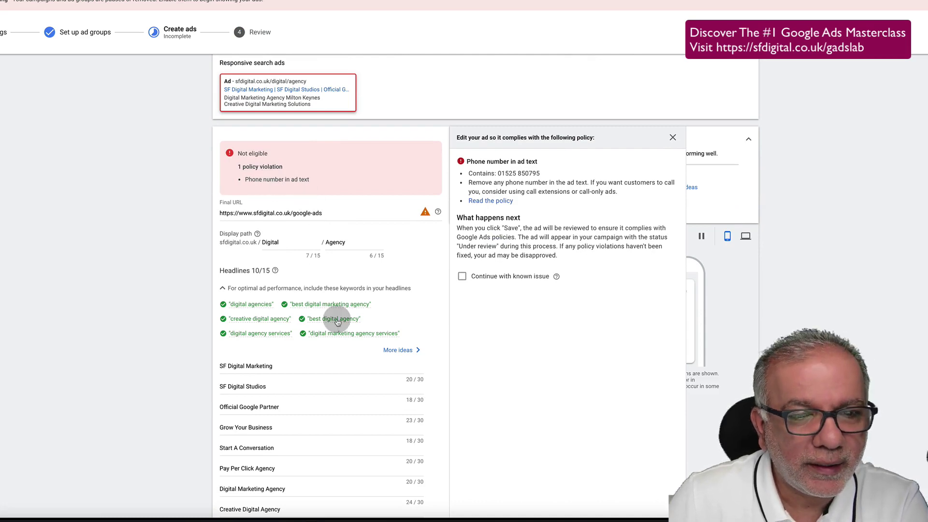
scroll(332, 261, "down", 5)
scroll(337, 322, "down", 2)
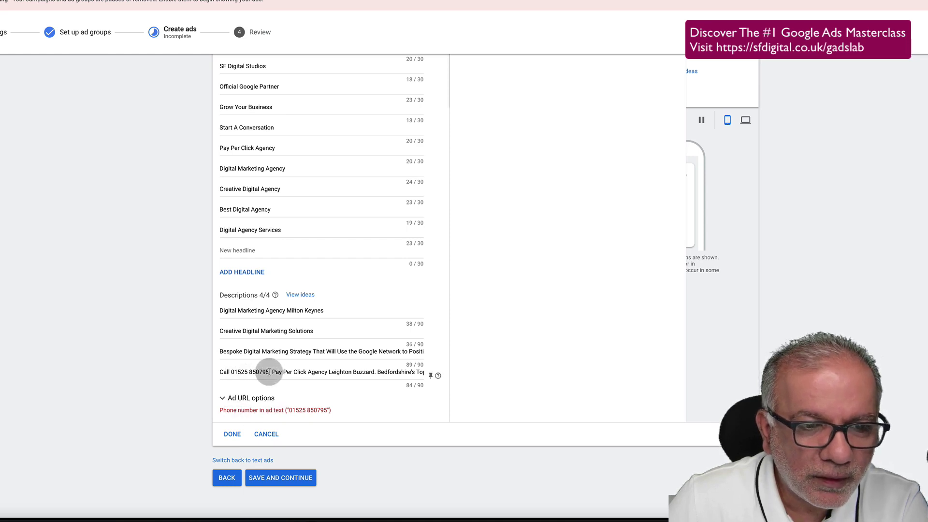
left_click_drag(270, 372, 217, 376)
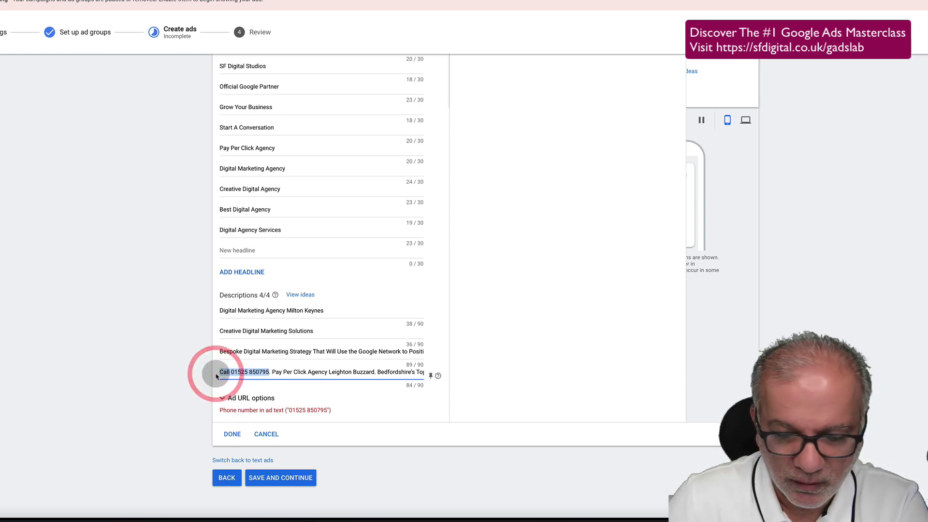
key("BackSpace")
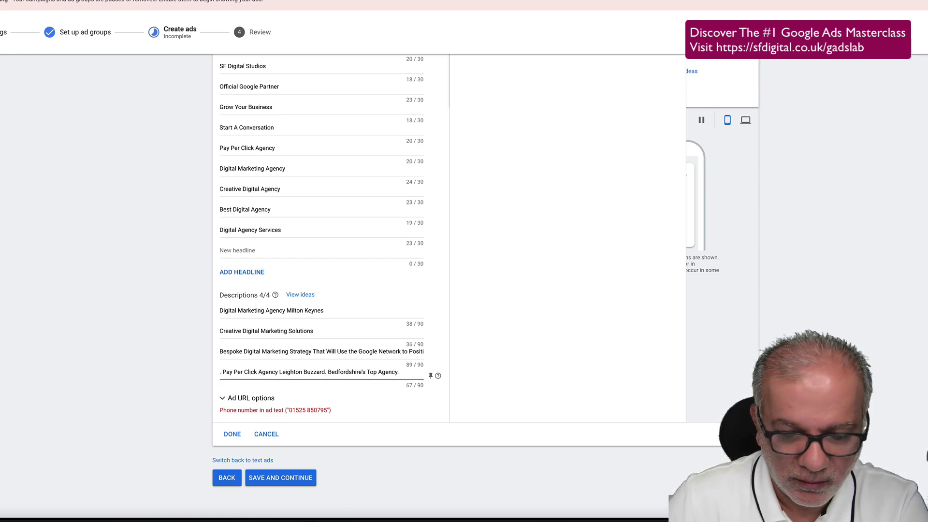
key("BackSpace")
key("BackSpace")
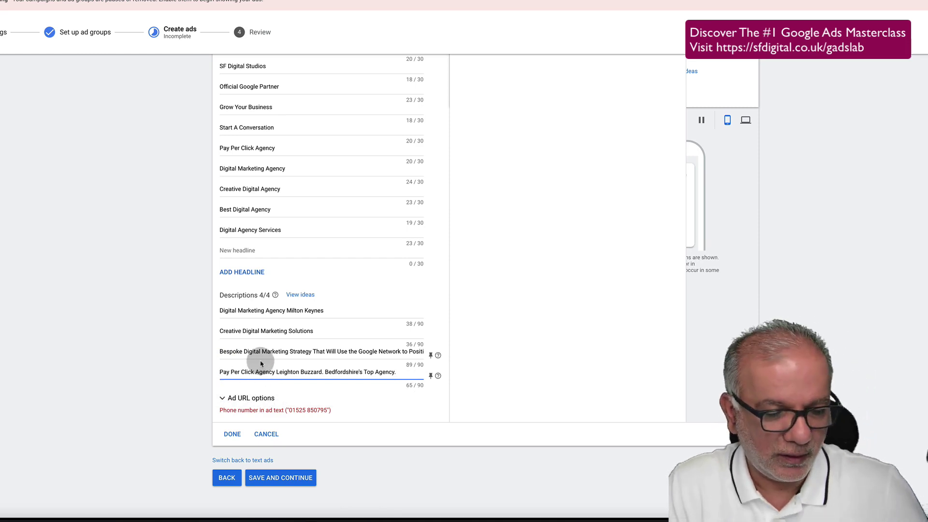
key("Tab")
left_click(269, 485)
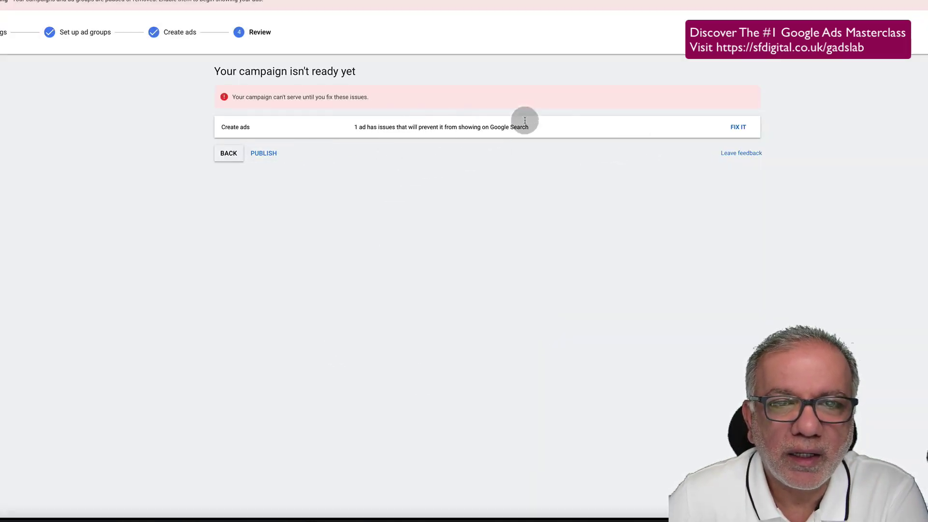
left_click(738, 127)
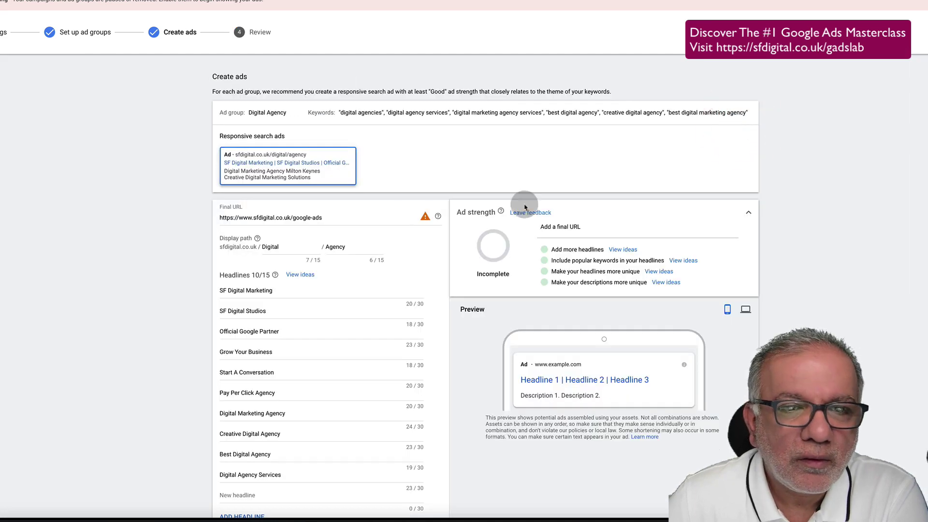
left_click(291, 217)
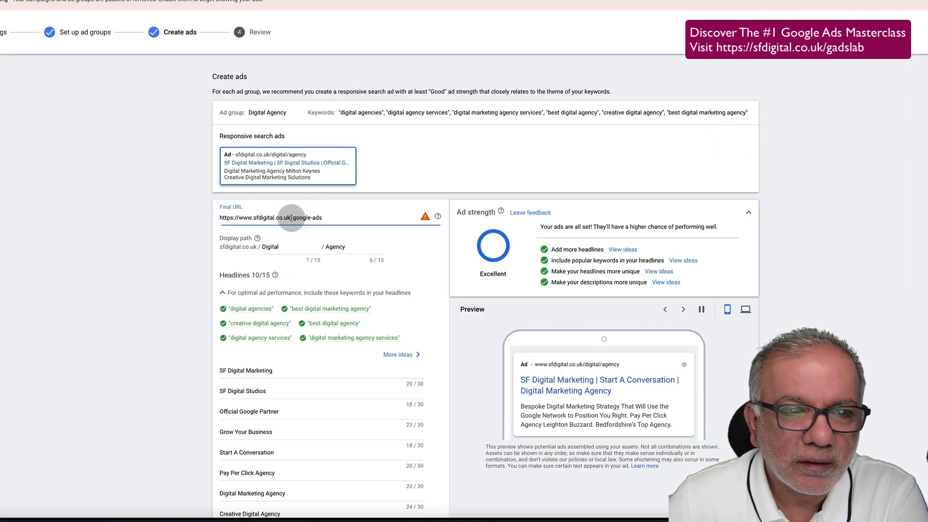
key("shift+End")
key("BackSpace")
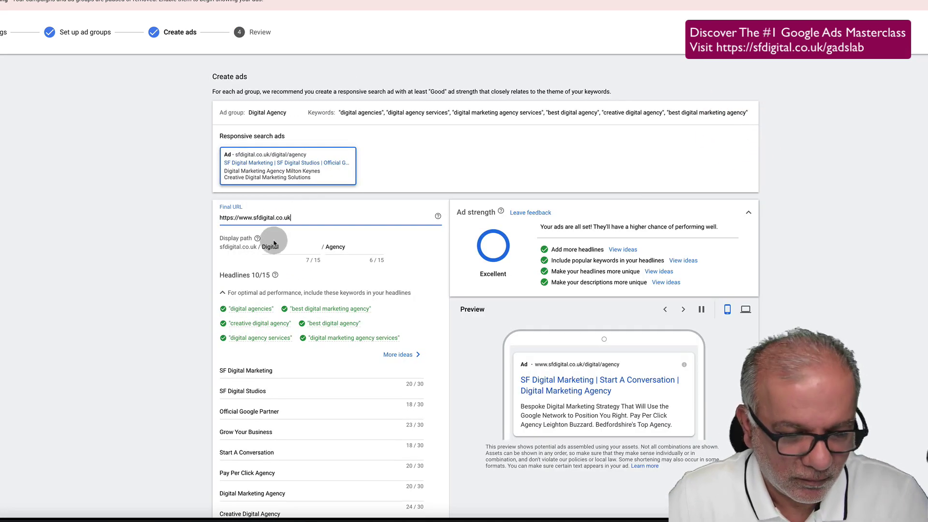
left_click(270, 247)
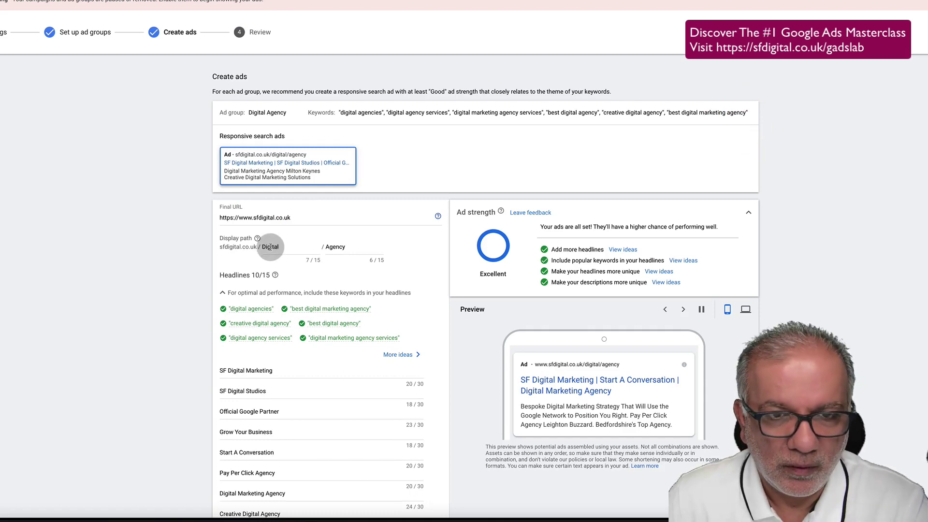
Save the corrected ad, continue to the review and publish the campaign.
scroll(270, 247, "down", 7)
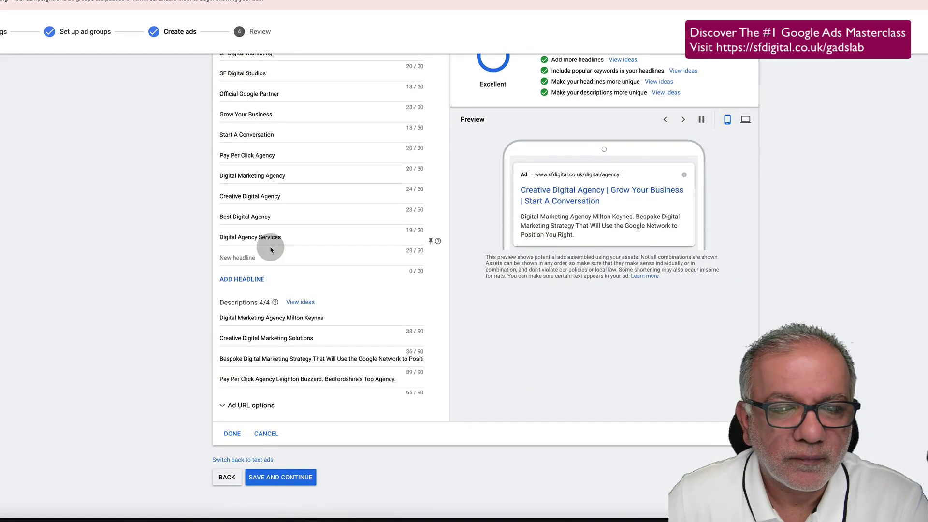
left_click(281, 478)
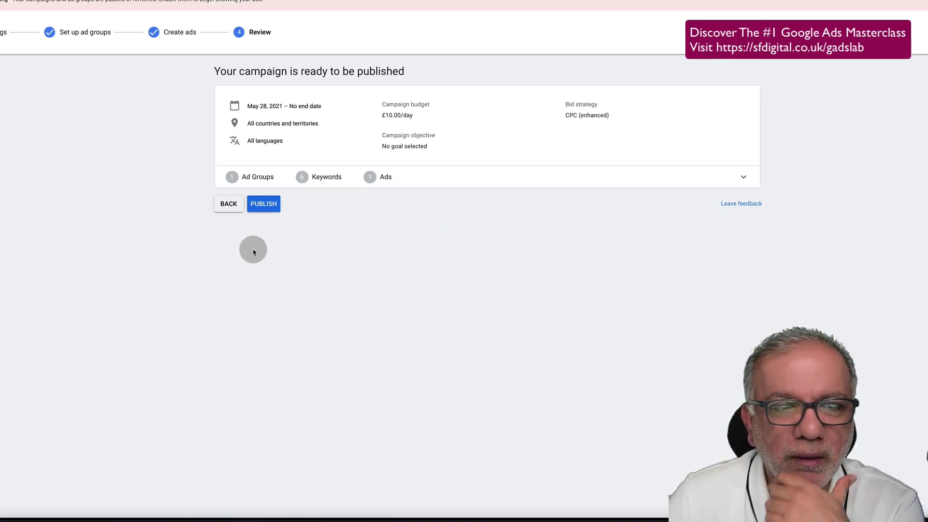
left_click(264, 204)
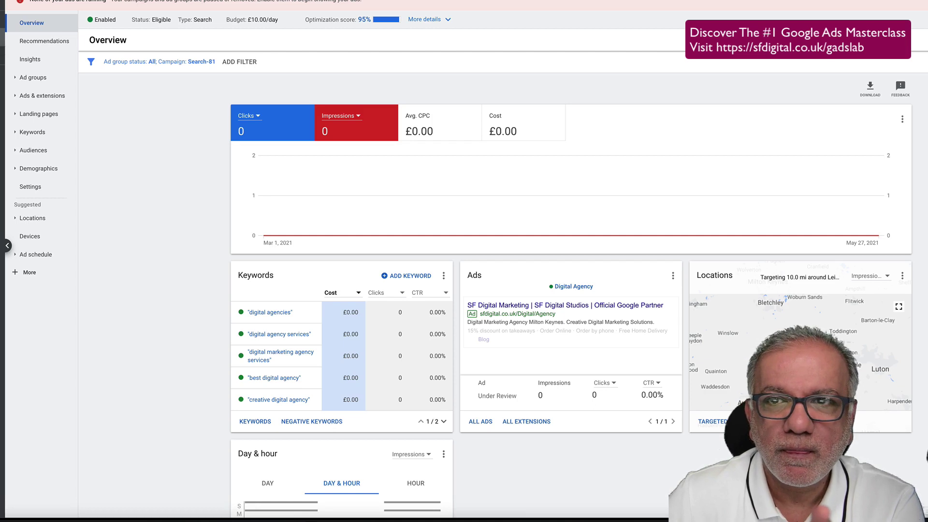
left_click(764, 1)
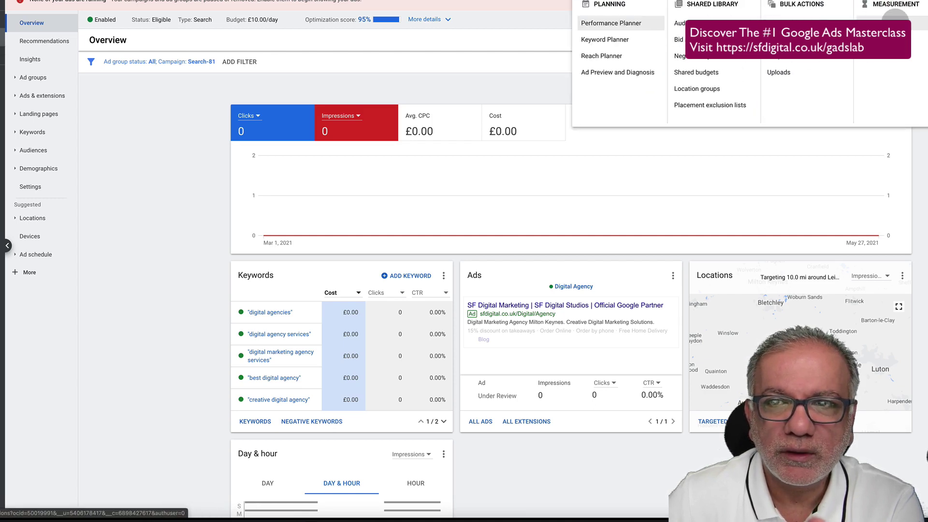
left_click(209, 180)
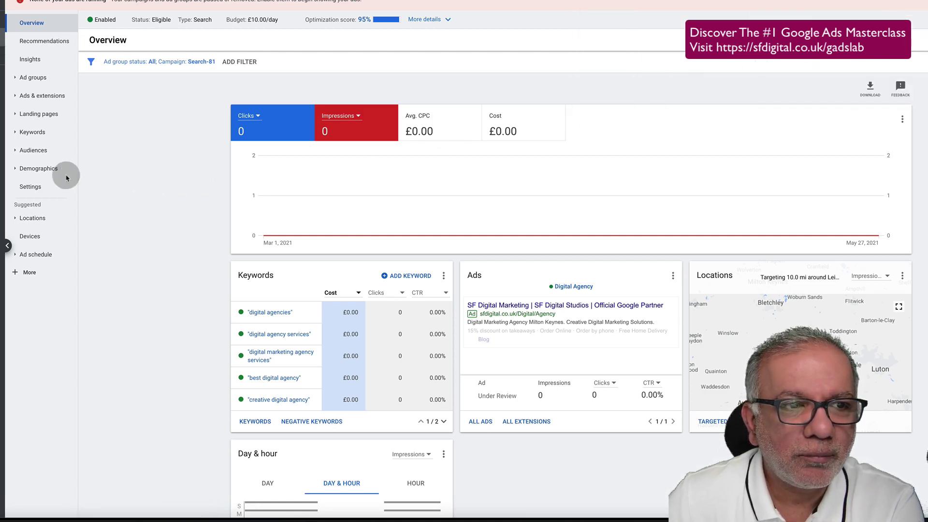
Look through the published campaign's extensions and the list of extension types that can be added.
left_click(16, 99)
left_click(30, 135)
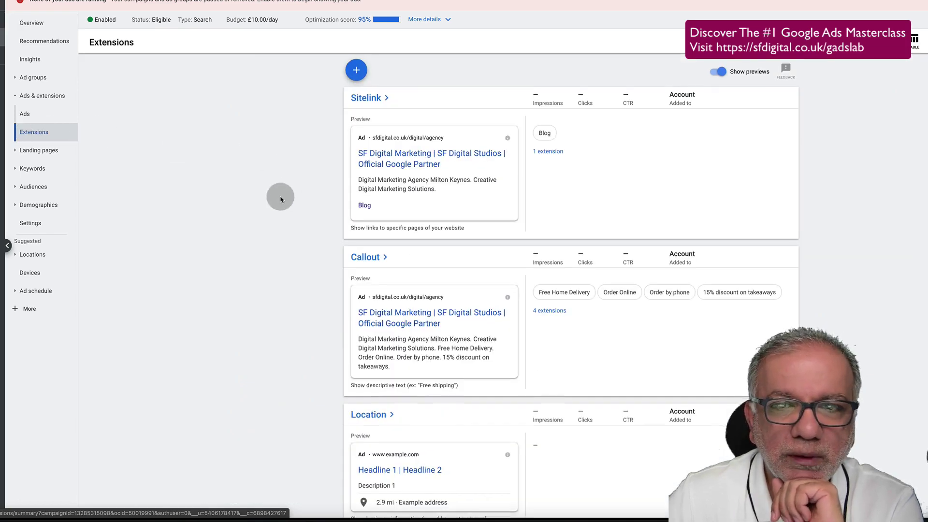
scroll(304, 183, "down", 2)
scroll(374, 133, "up", 2)
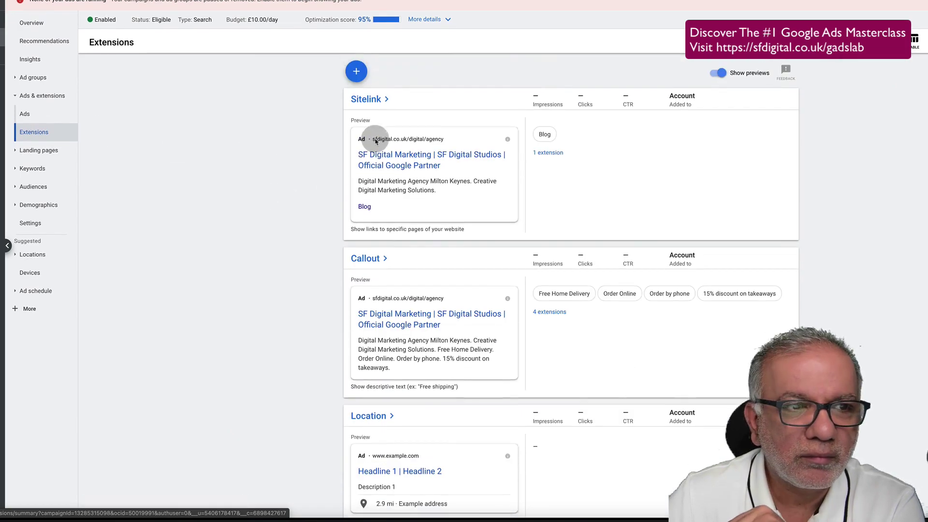
left_click(356, 73)
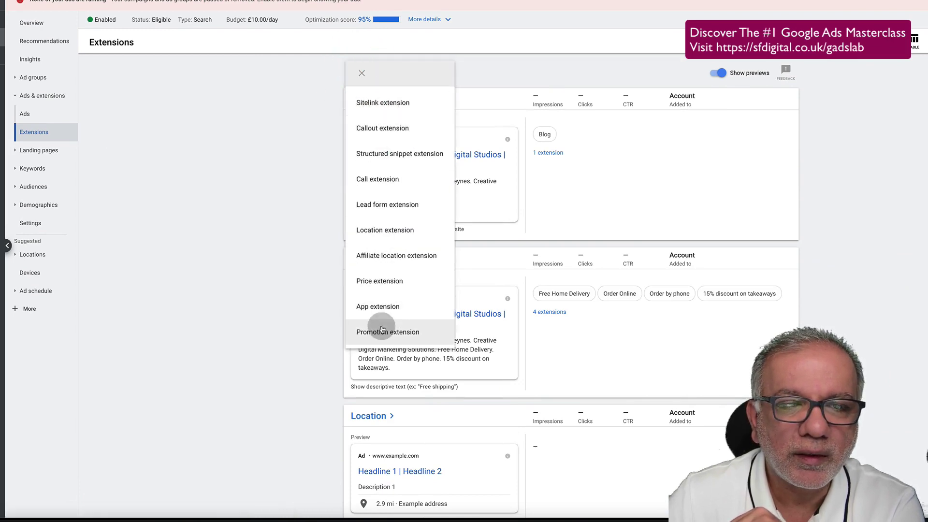
left_click(293, 210)
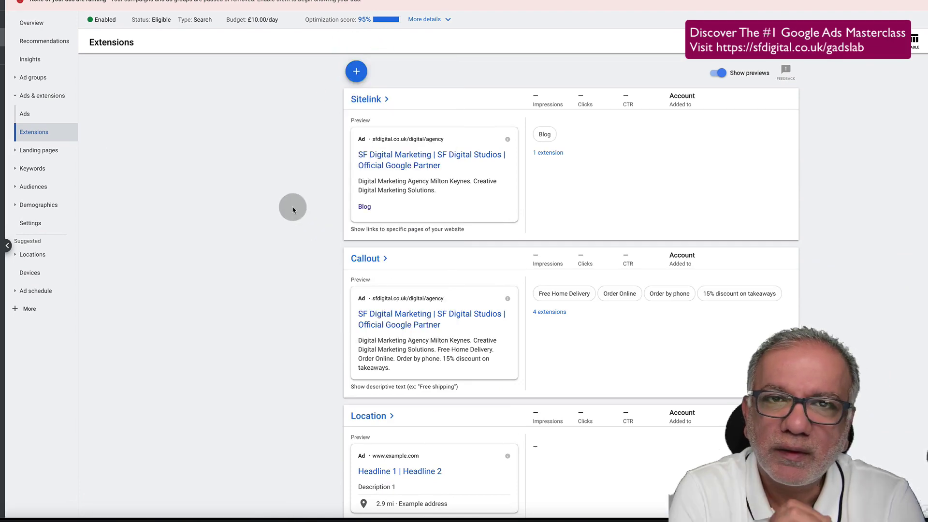